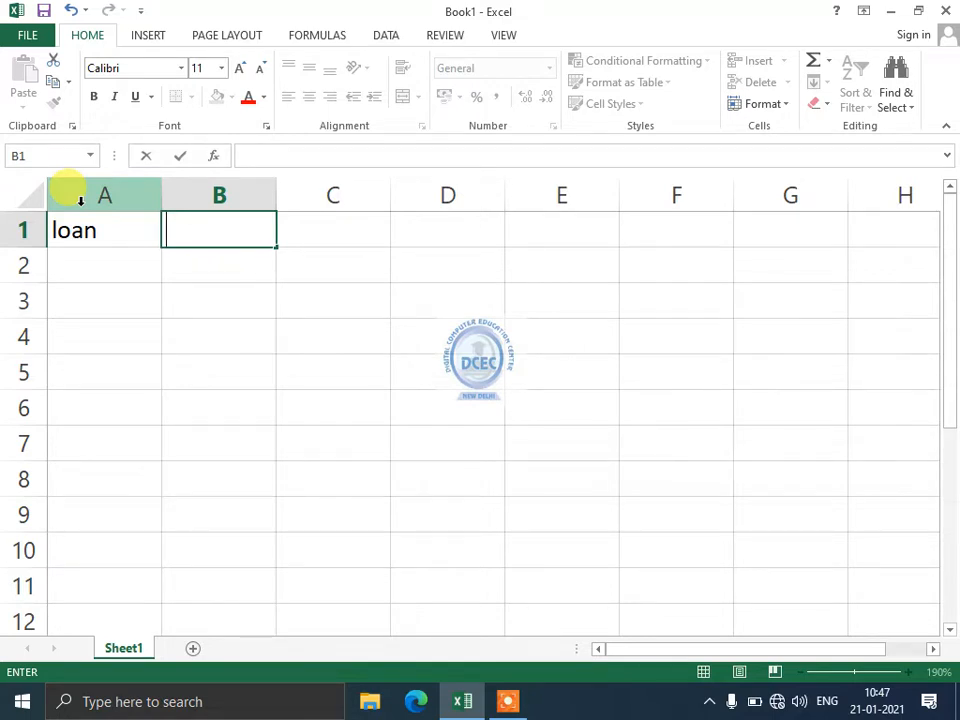
Fill the header row after "loan" with the column headings inst, roi, int and tp in cells B1 through E1
type("inst")
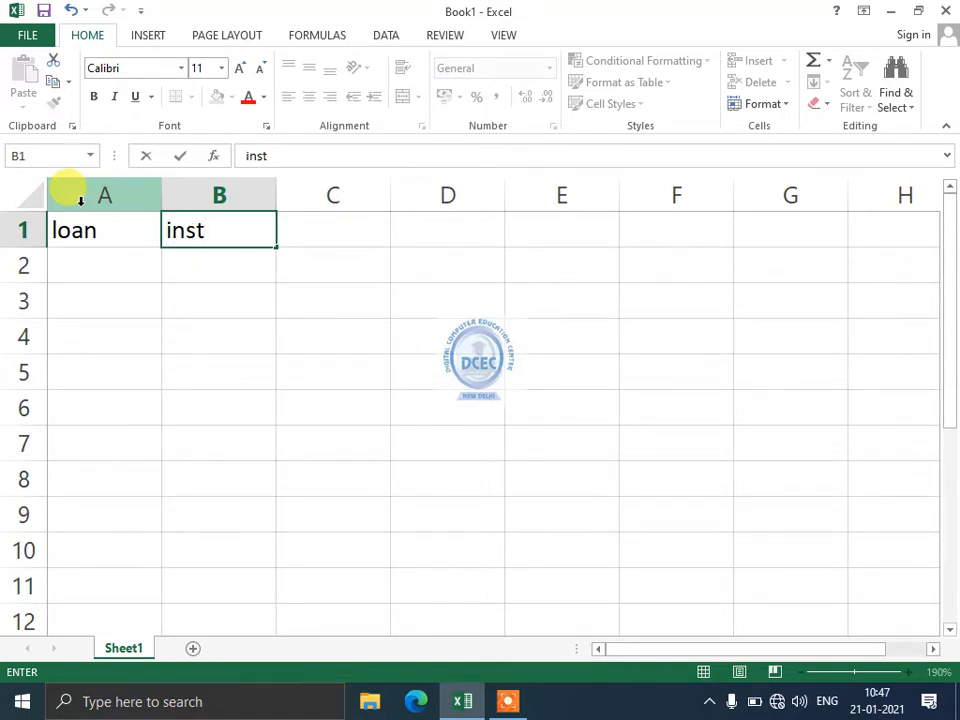
key("Tab")
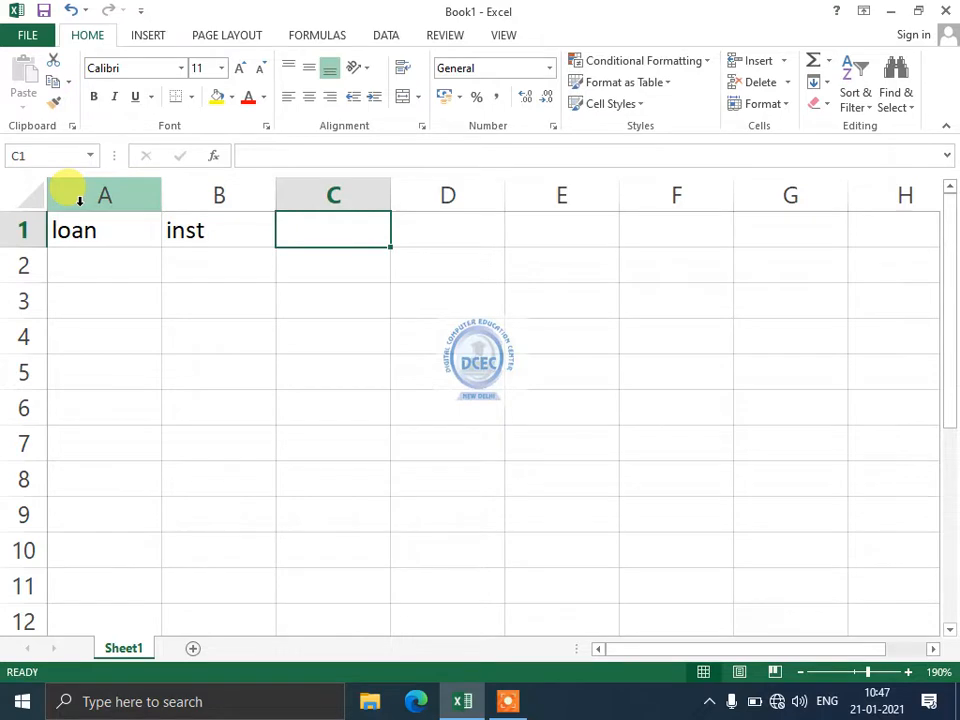
type("roi")
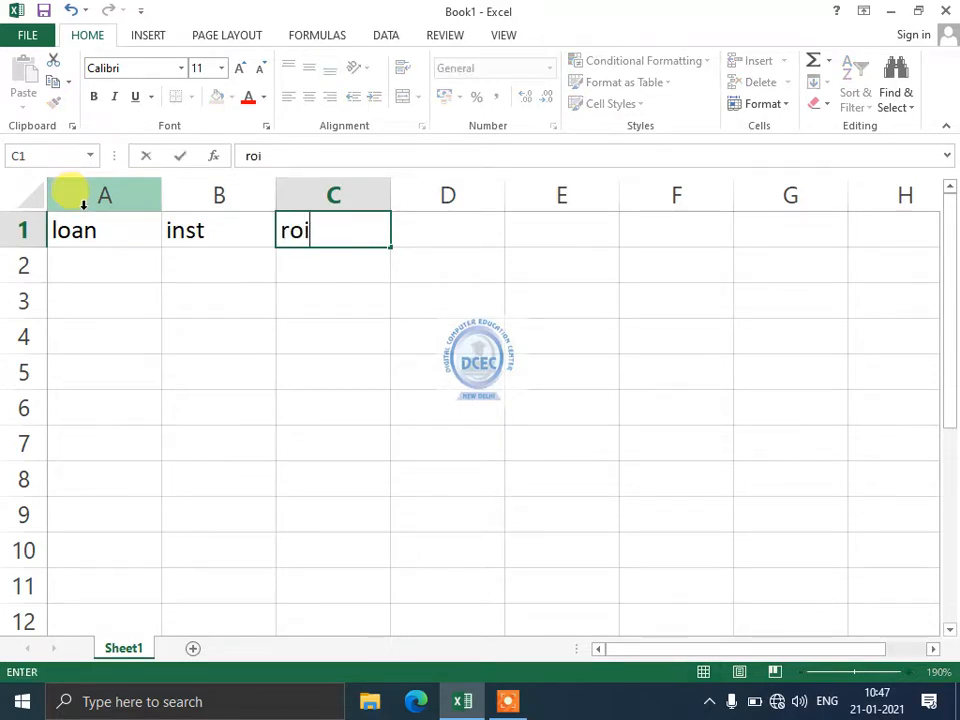
key("Tab")
type("int")
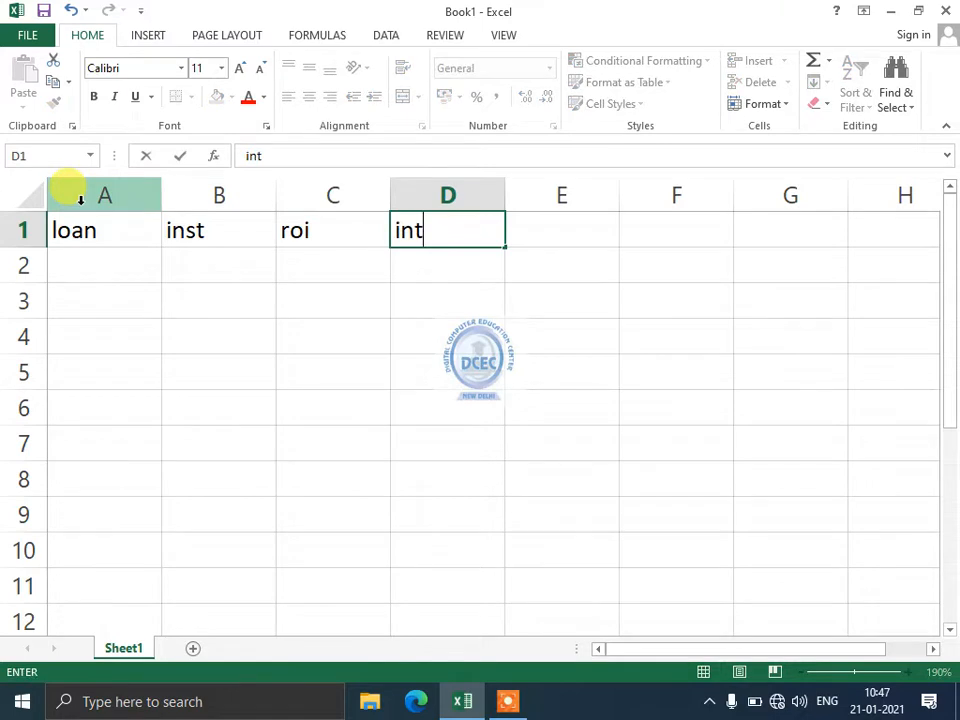
key("Tab")
type("tp")
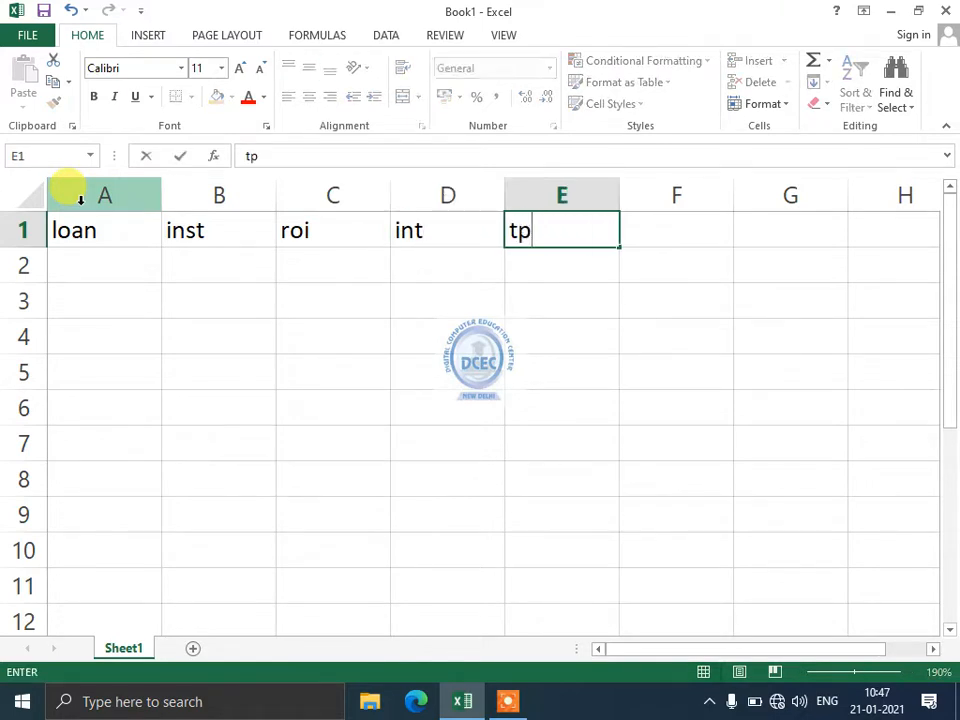
key("Left")
Review the column headings in row 1 one by one, from loan across to tp
key("Left")
key("Left")
key("Left")
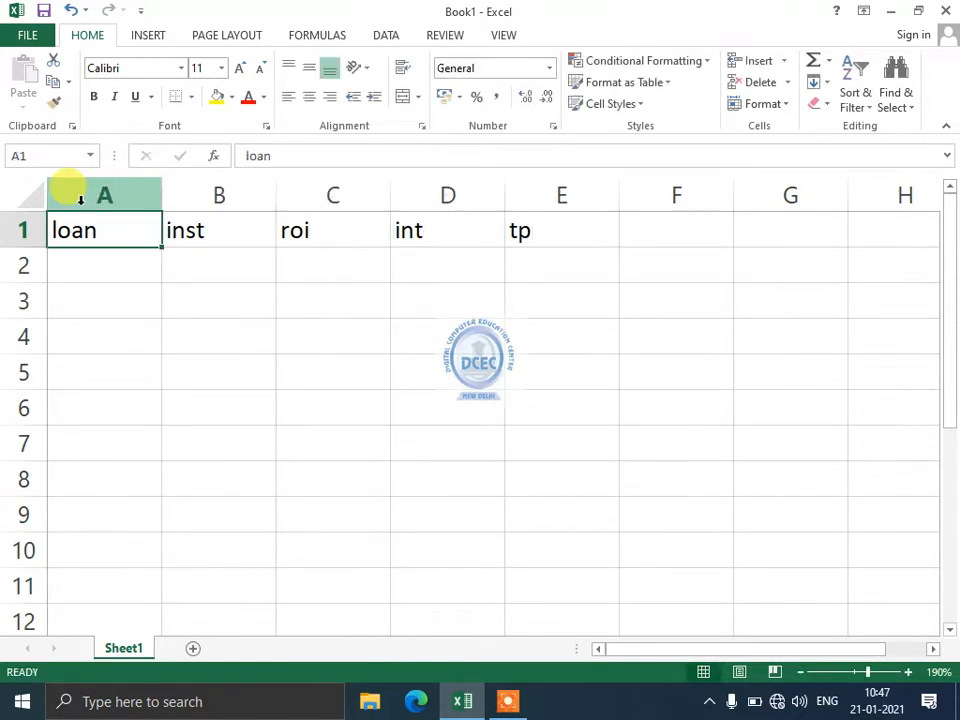
key("Right")
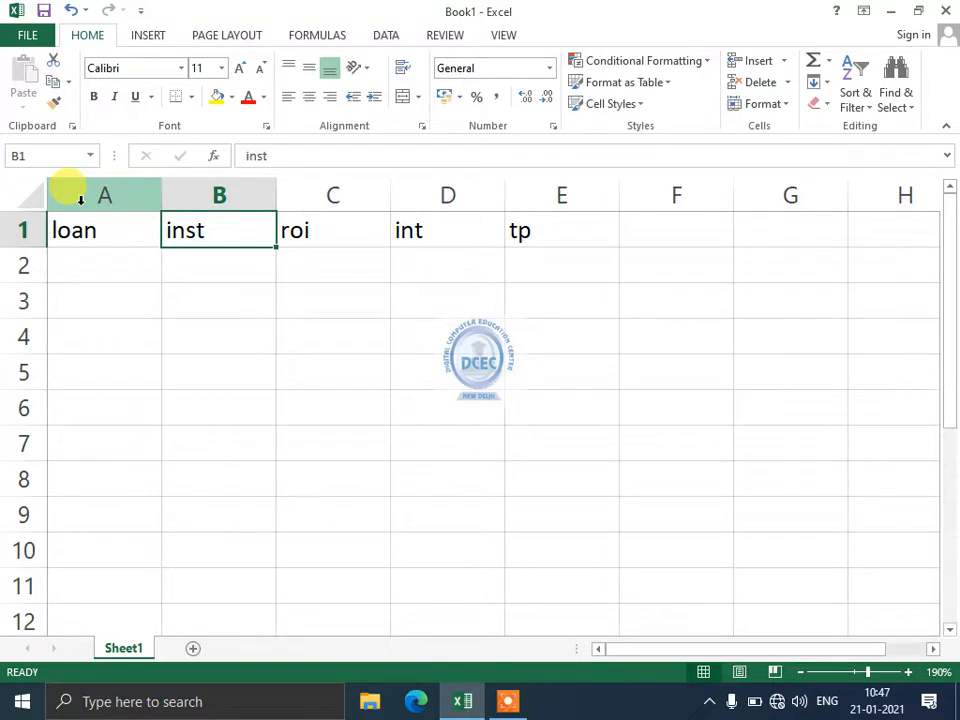
key("Right")
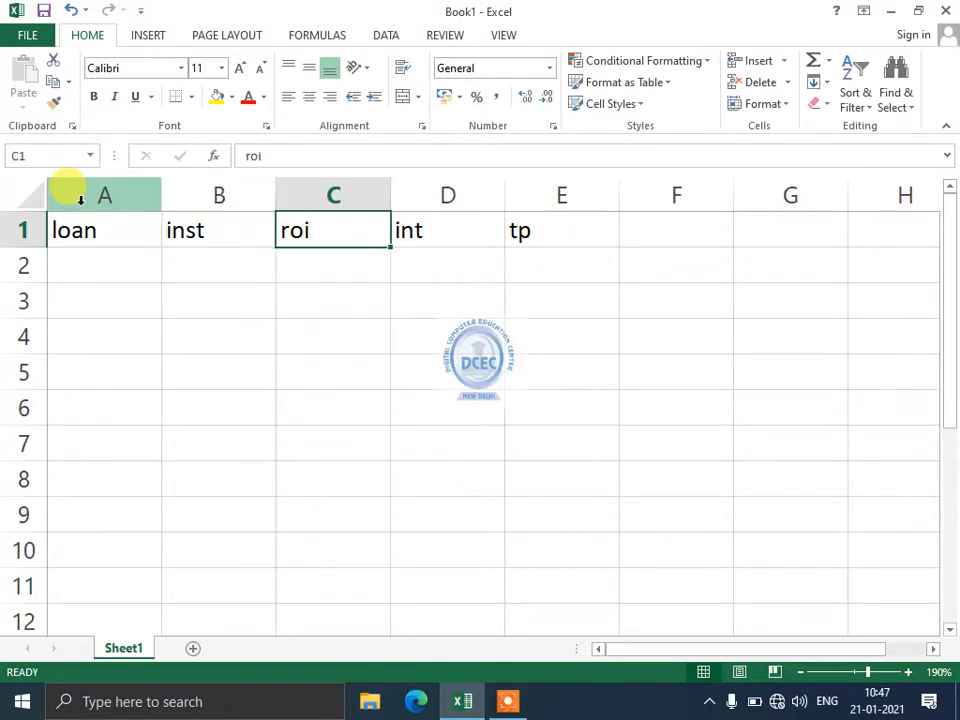
key("Right")
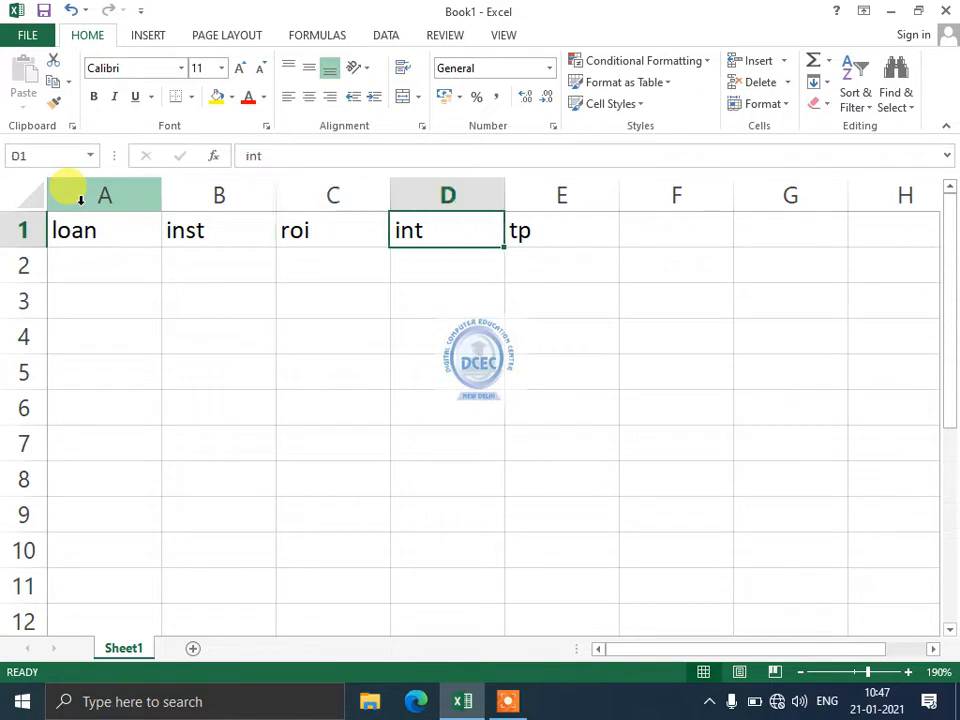
key("Right")
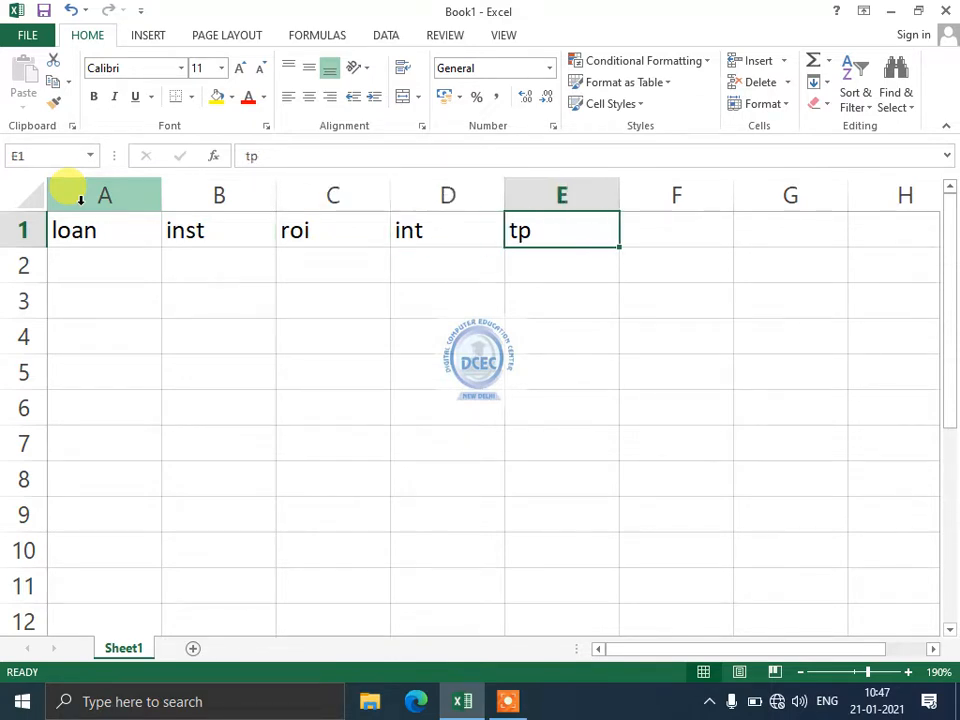
key("Left")
key("Left")
key("Left")
key("Left")
Enter the loan amount 120000 in cell A2, under the loan heading
key("Down")
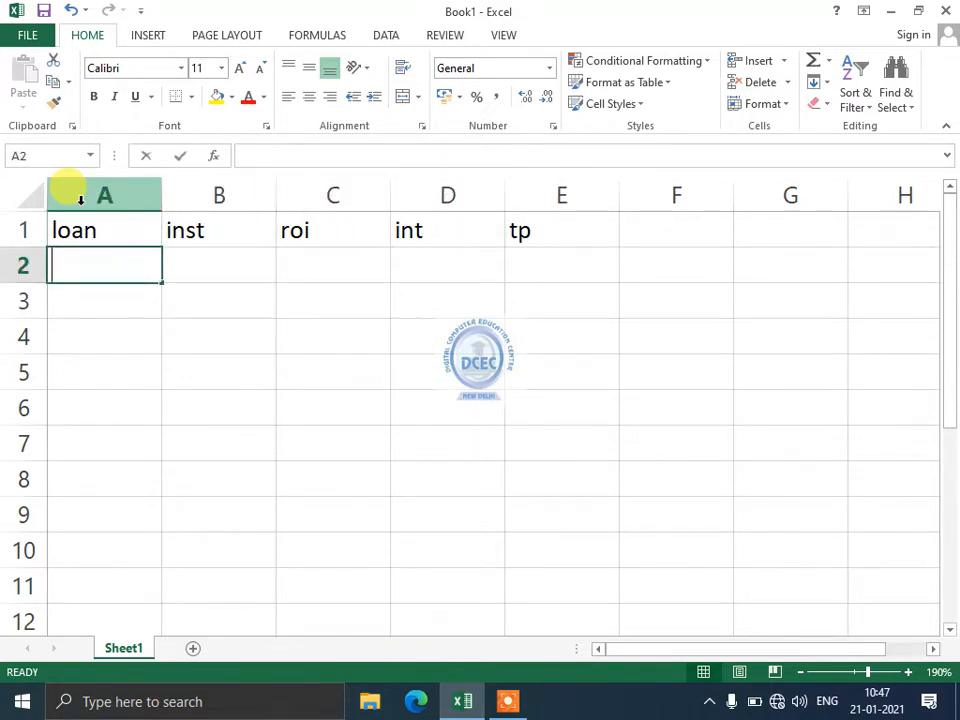
type("12000")
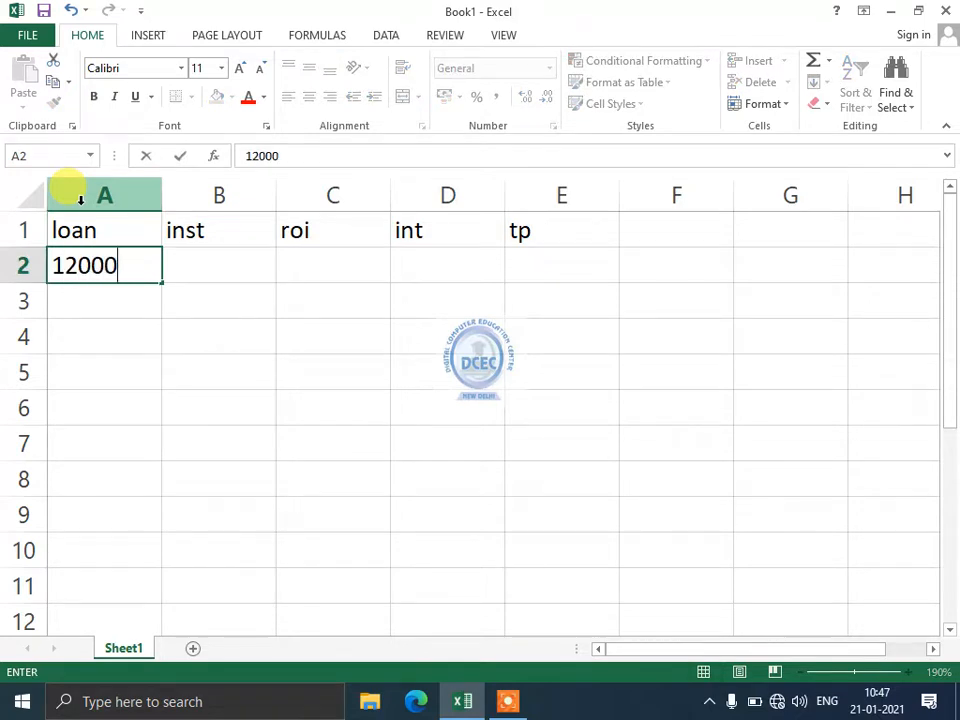
type("-")
key("BackSpace")
type("0")
key("Return")
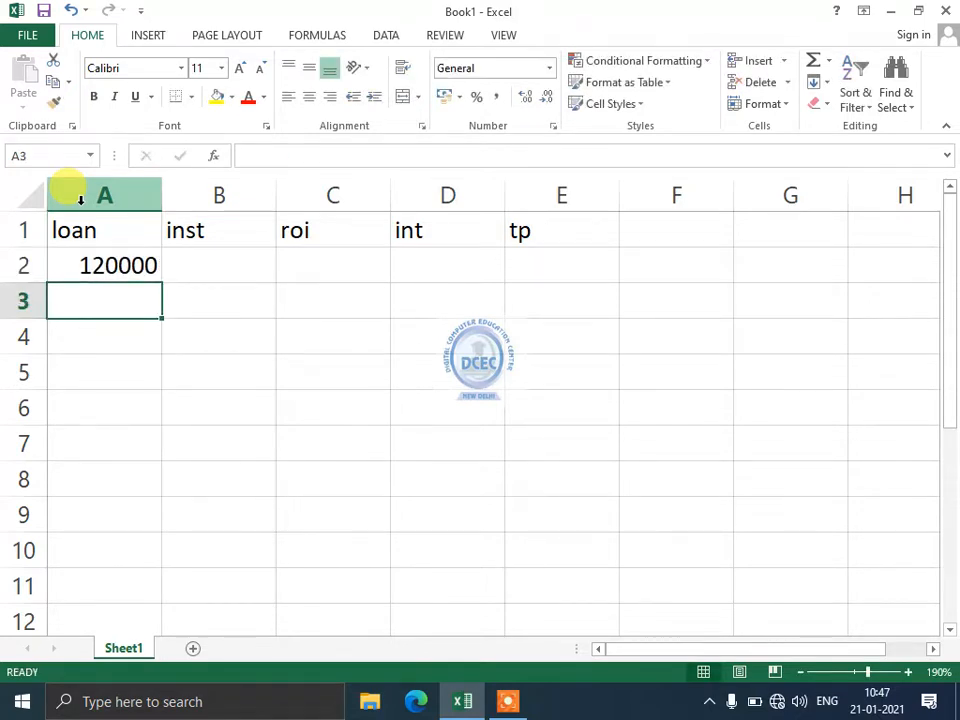
key("Up")
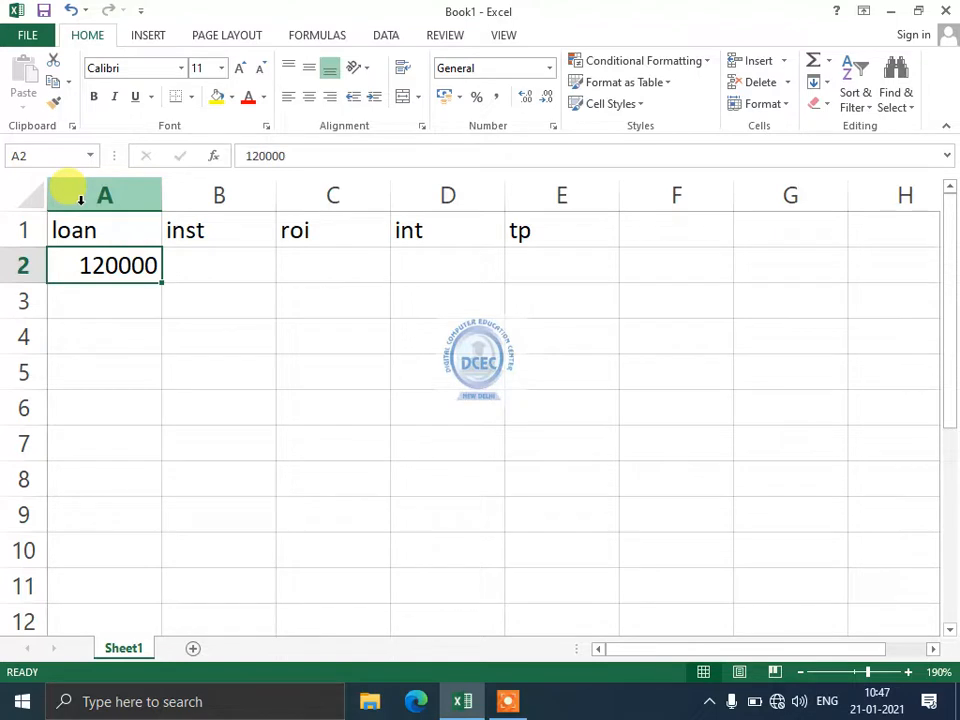
Enter the value 5000 in cell C6, away from the loan table
key("Down")
key("Right")
key("Right")
key("Down")
key("Down")
key("Down")
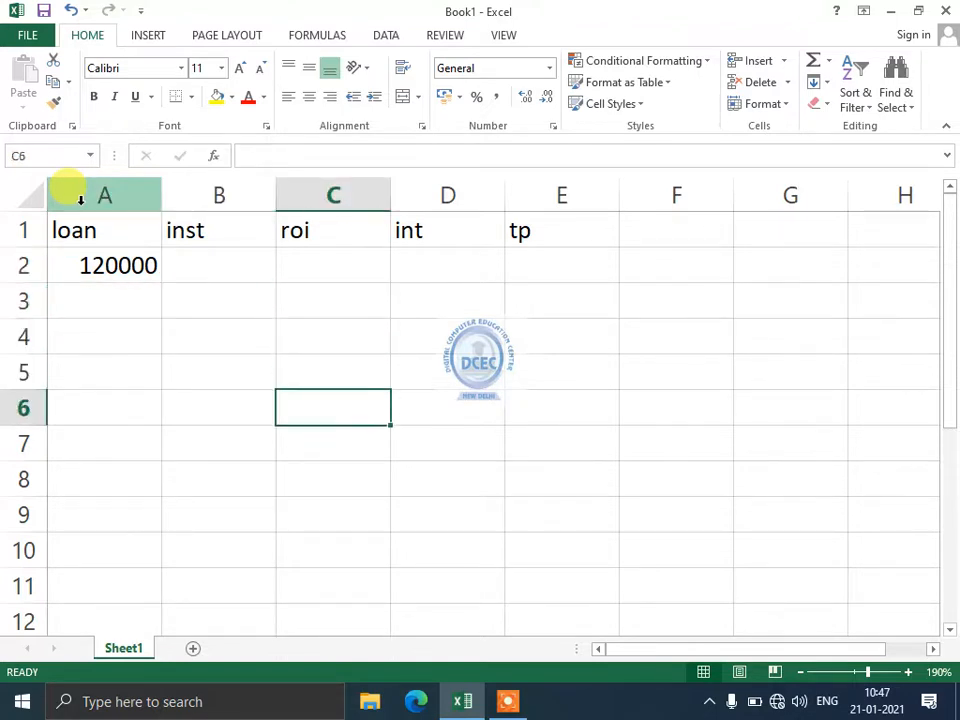
type("5000")
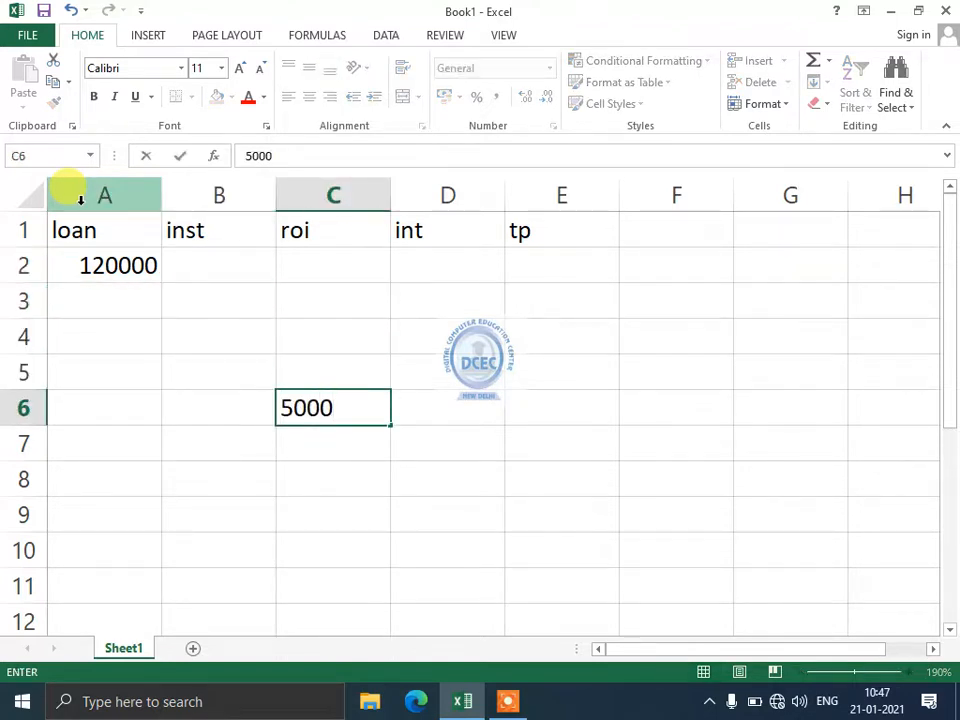
key("Return")
key("Up")
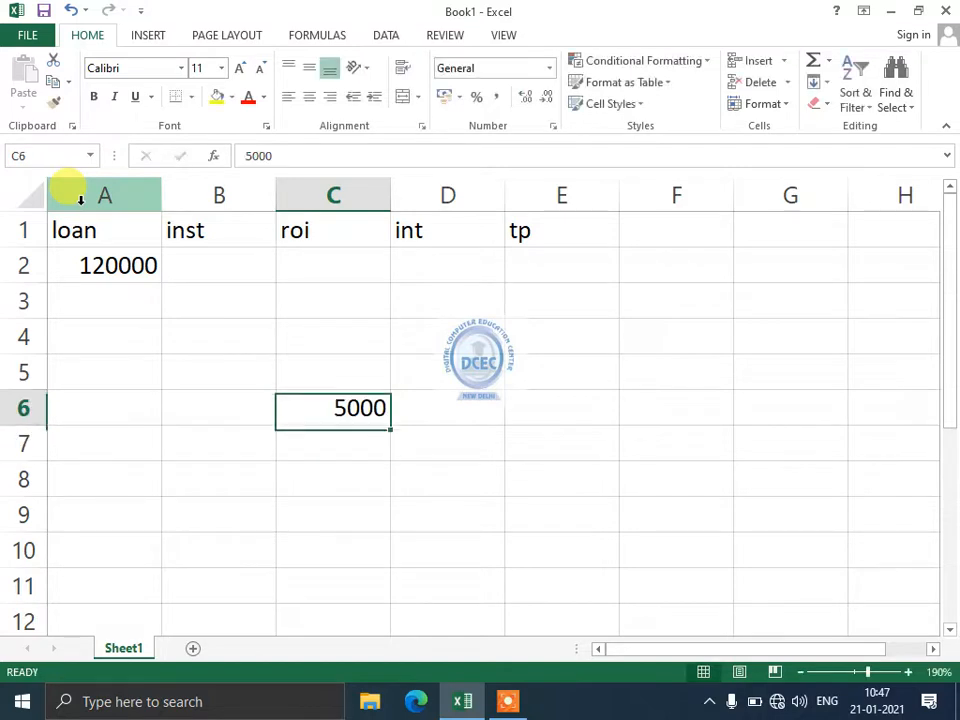
key("Right")
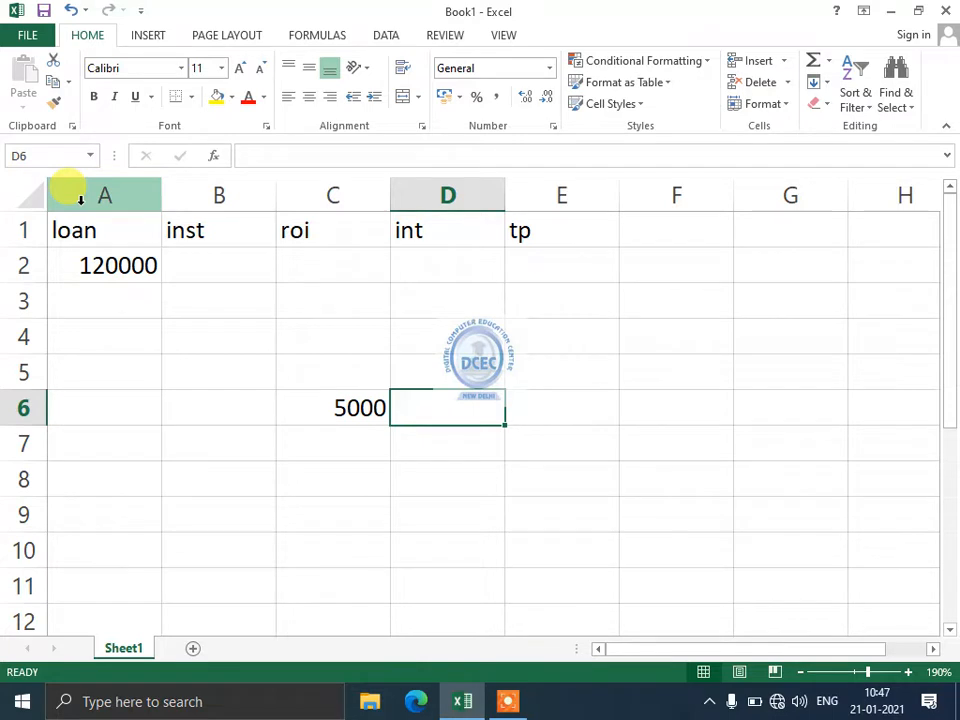
key("Up")
key("Up")
key("Up")
key("Up")
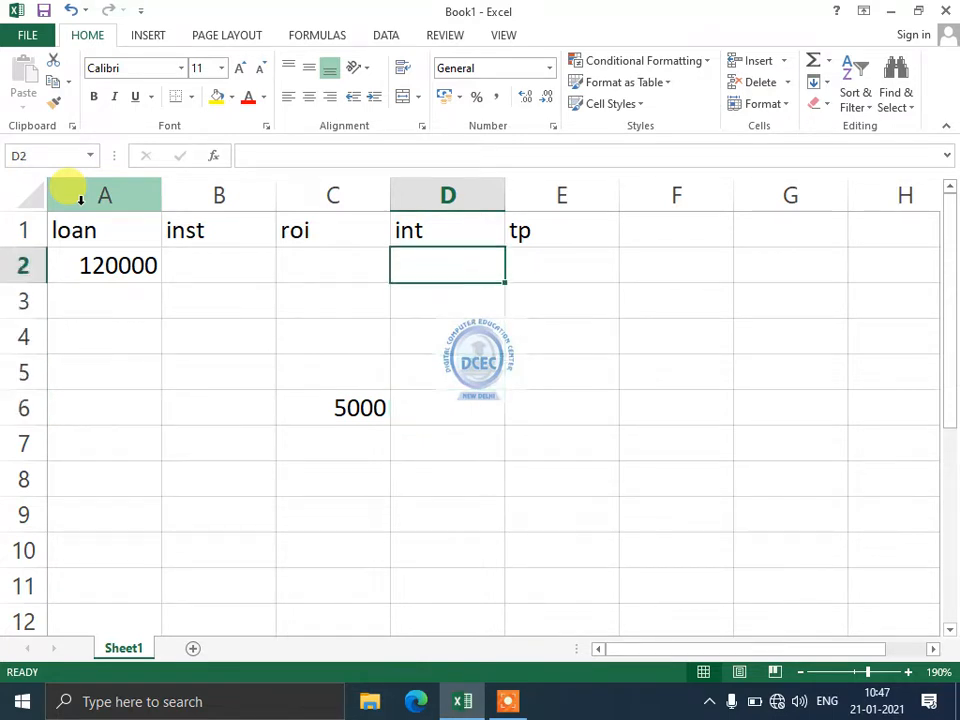
key("Left")
key("Left")
key("Left")
key("Right")
key("Left")
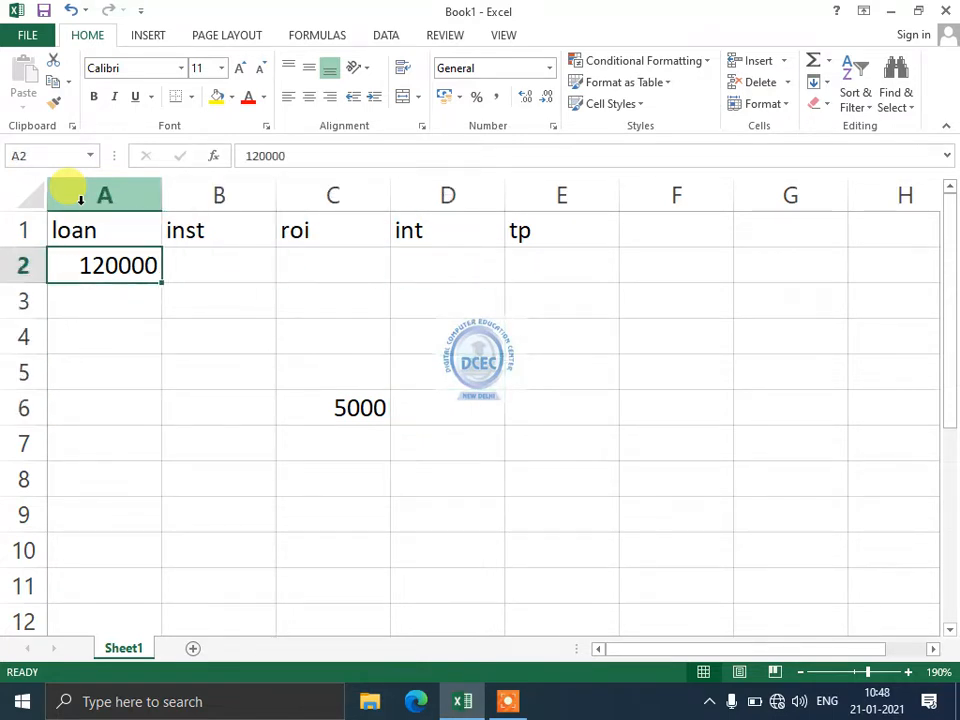
key("Up")
key("Down")
key("Right")
key("Right")
key("Right")
key("Down")
key("Down")
key("Down")
key("Down")
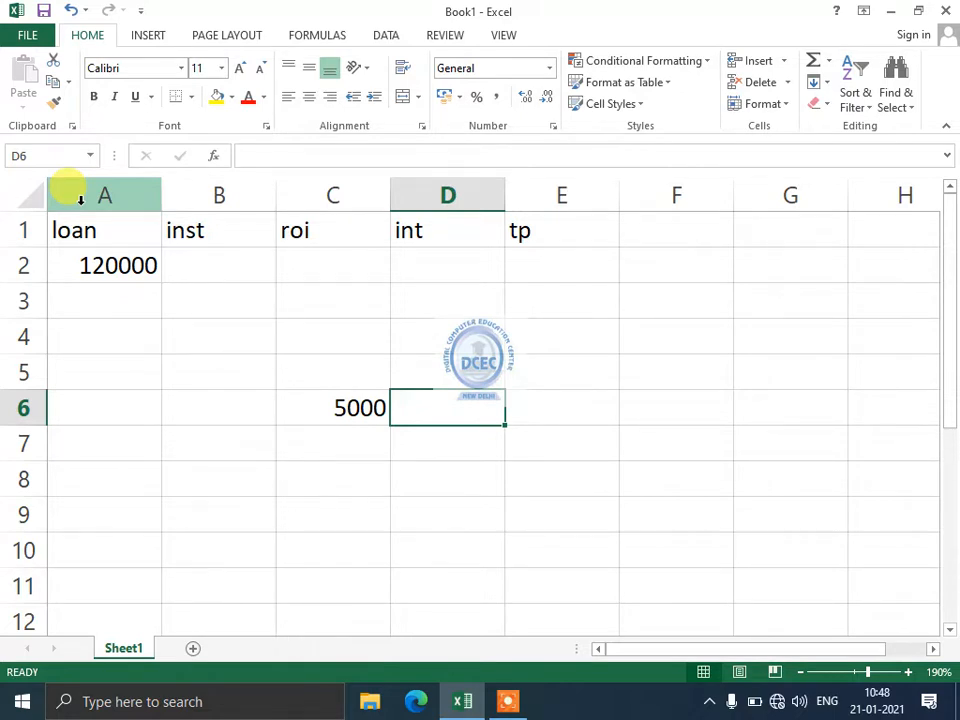
Enter the installment amount 10000 in cell B2, under the inst heading
key("Up")
key("Up")
key("Up")
key("Up")
key("Up")
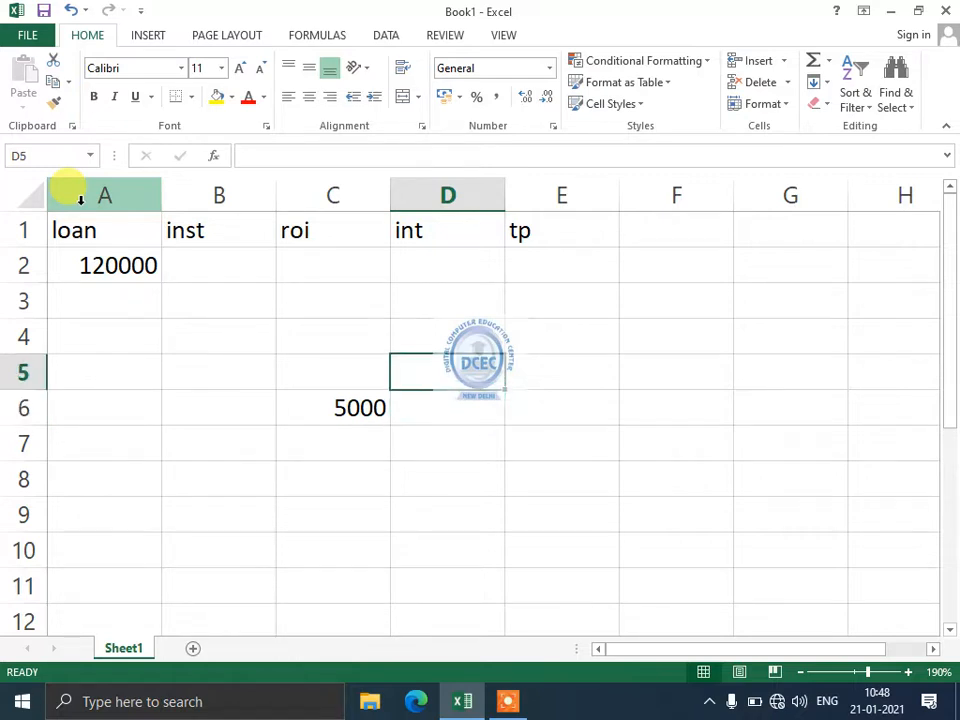
key("Left")
key("Left")
key("Down")
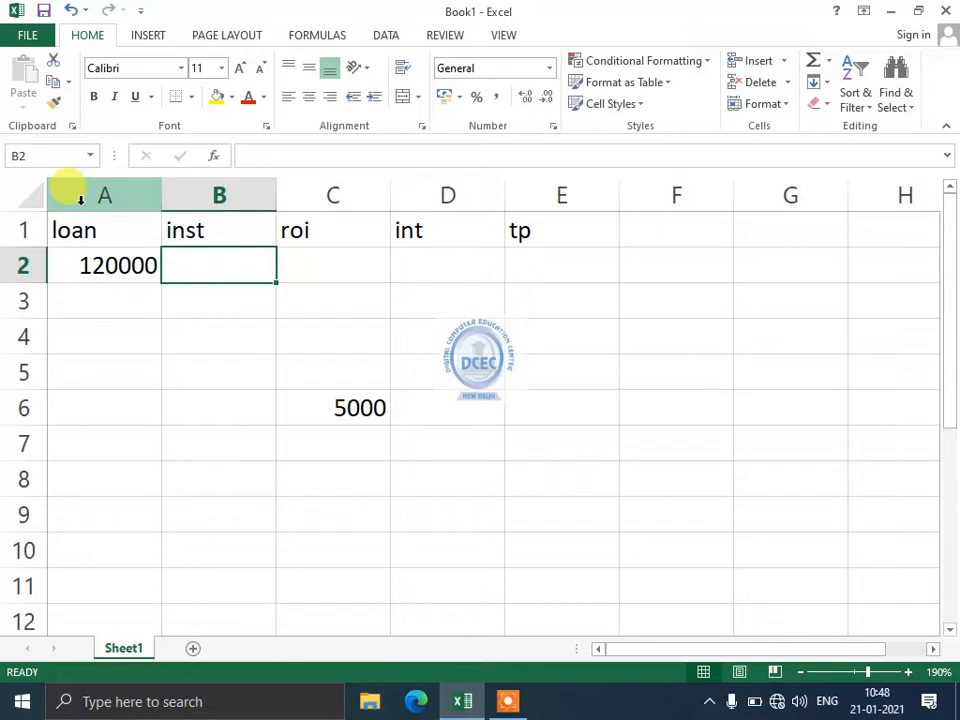
key("Left")
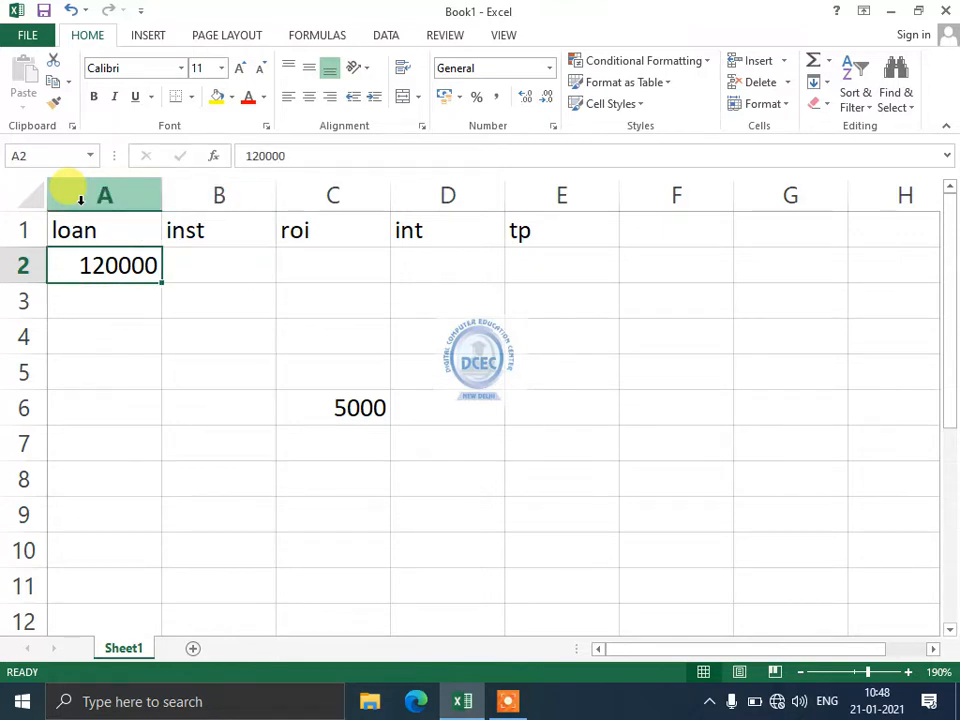
key("Right")
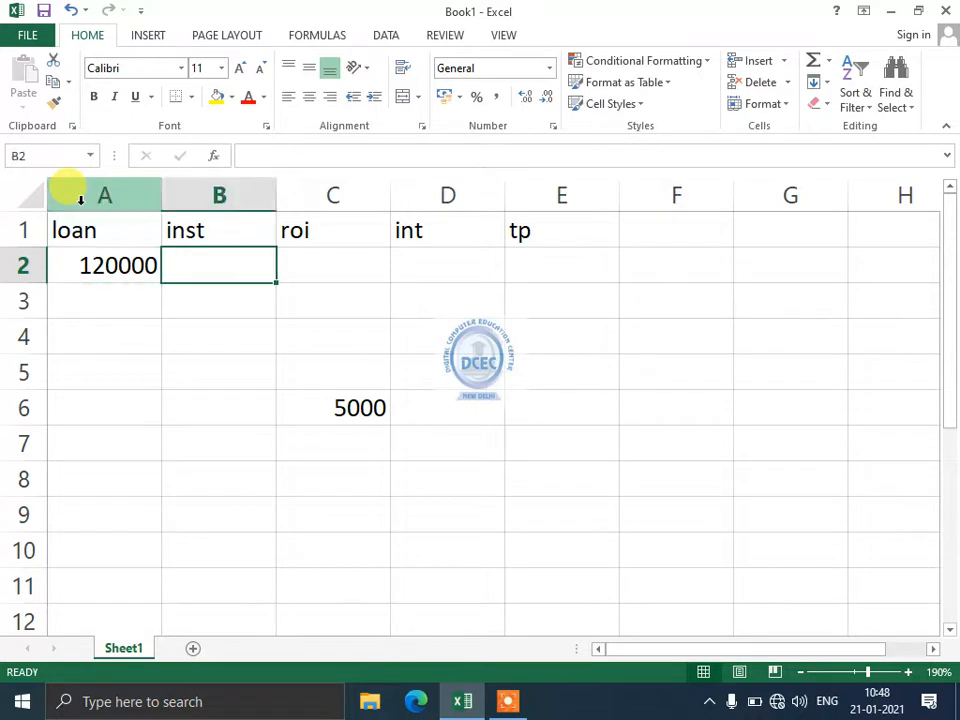
type("10000")
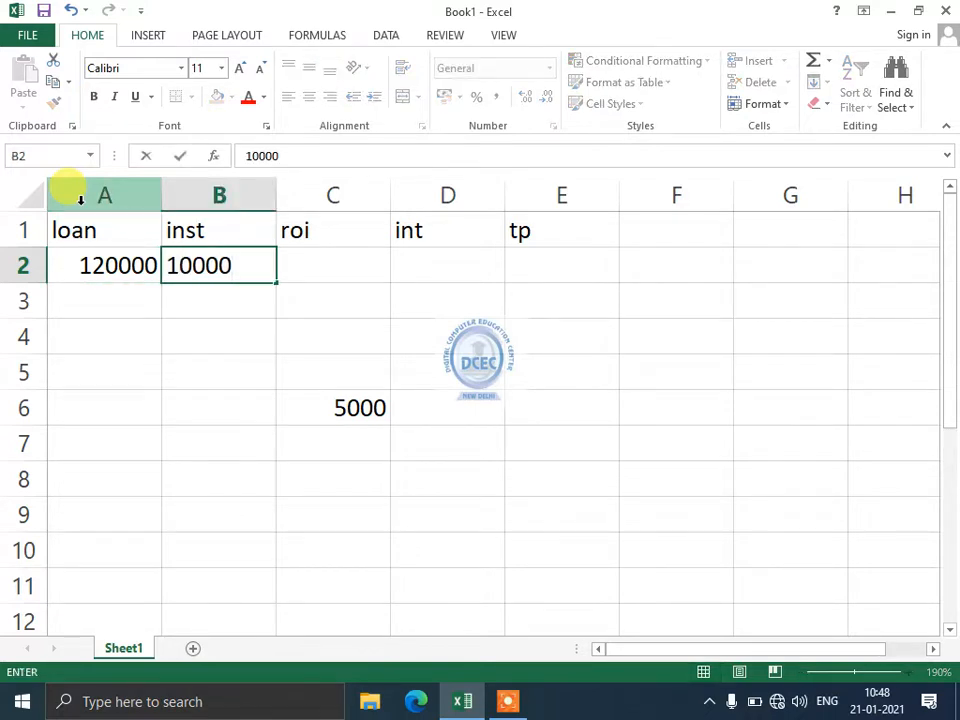
key("Return")
key("Up")
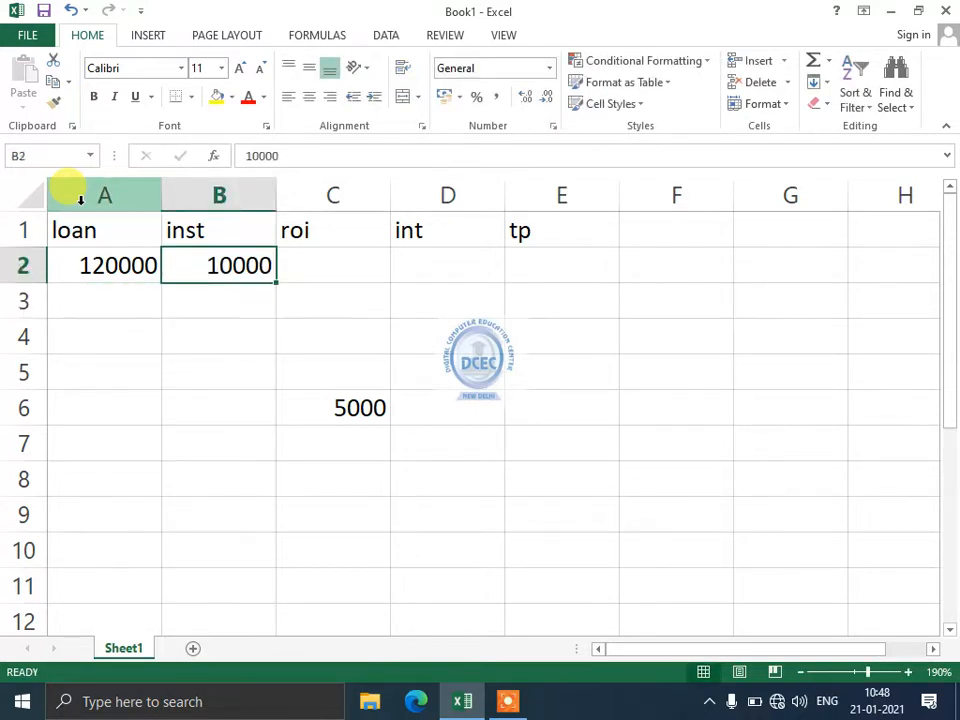
key("Left")
key("Down")
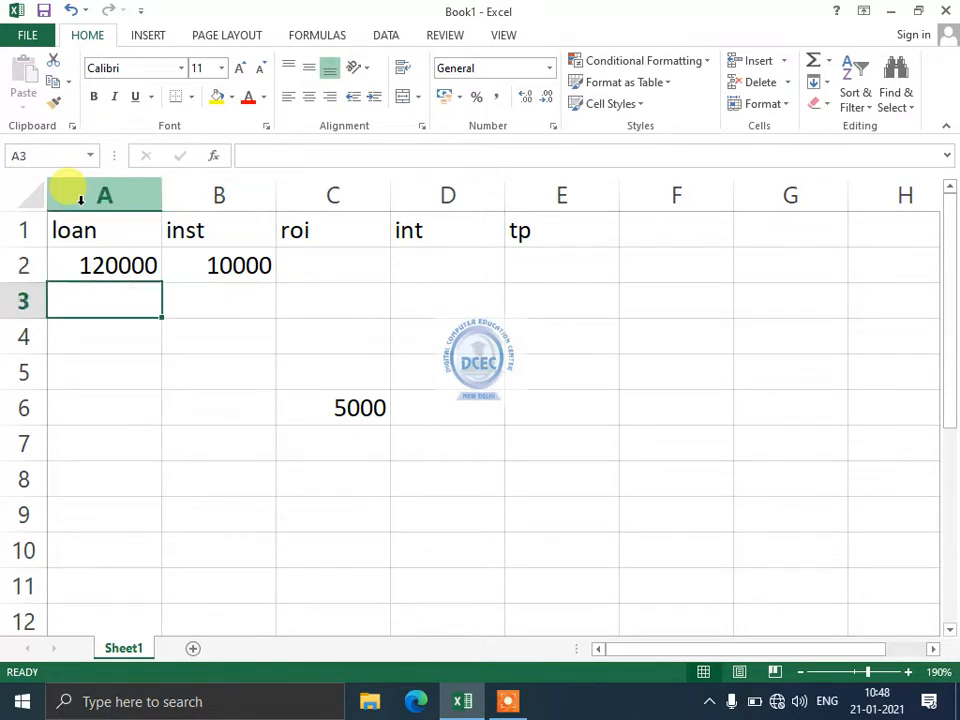
key("Right")
key("Up")
key("Left")
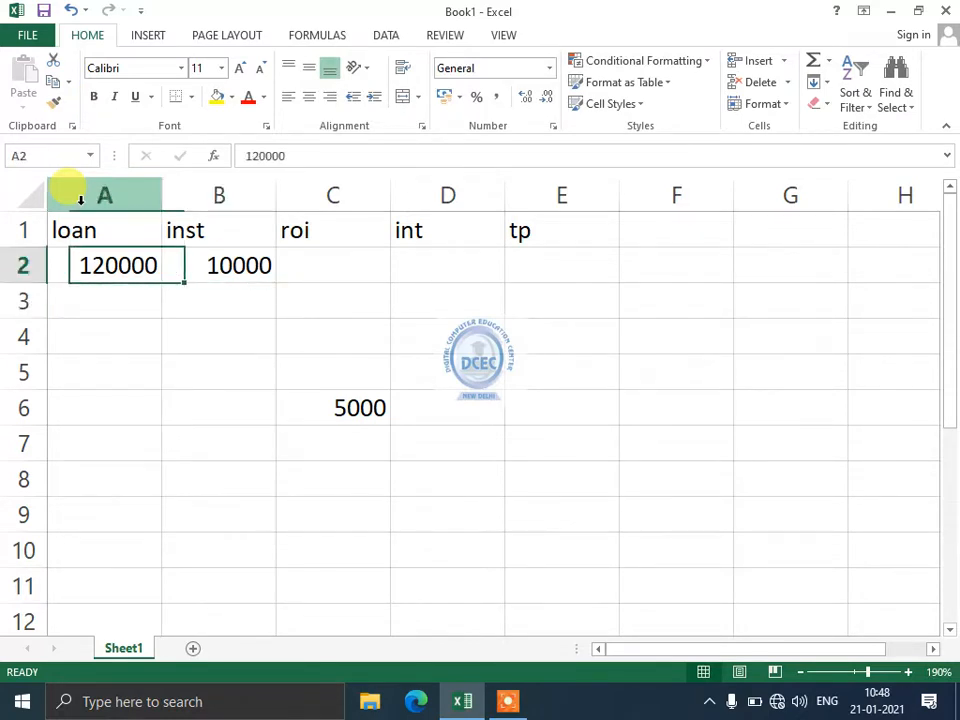
key("Right")
key("Right")
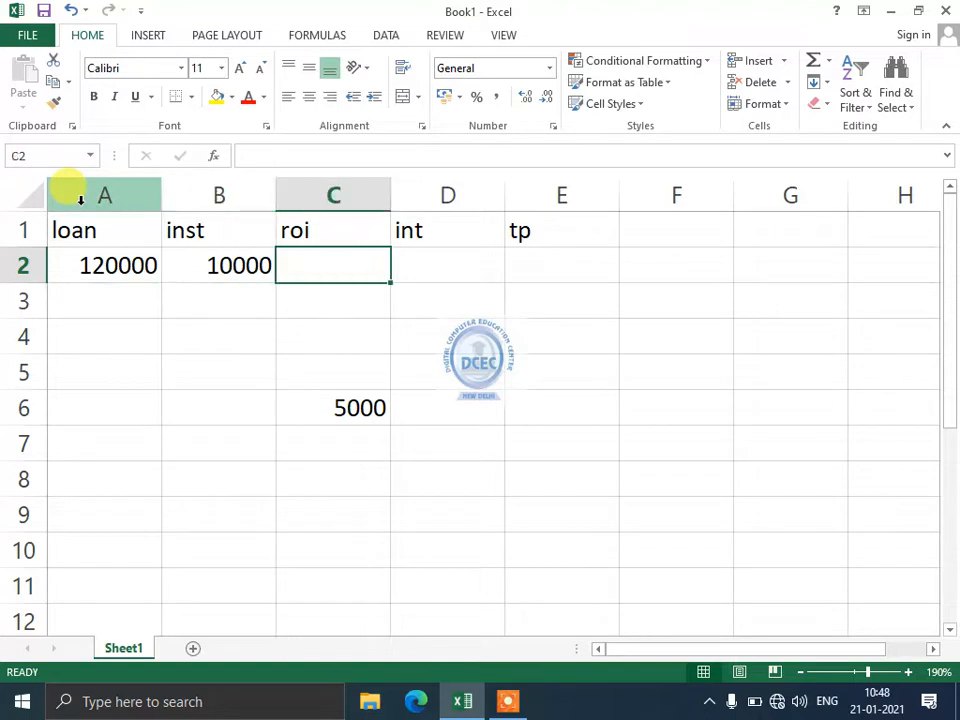
key("Left")
key("Left")
key("Down")
key("Right")
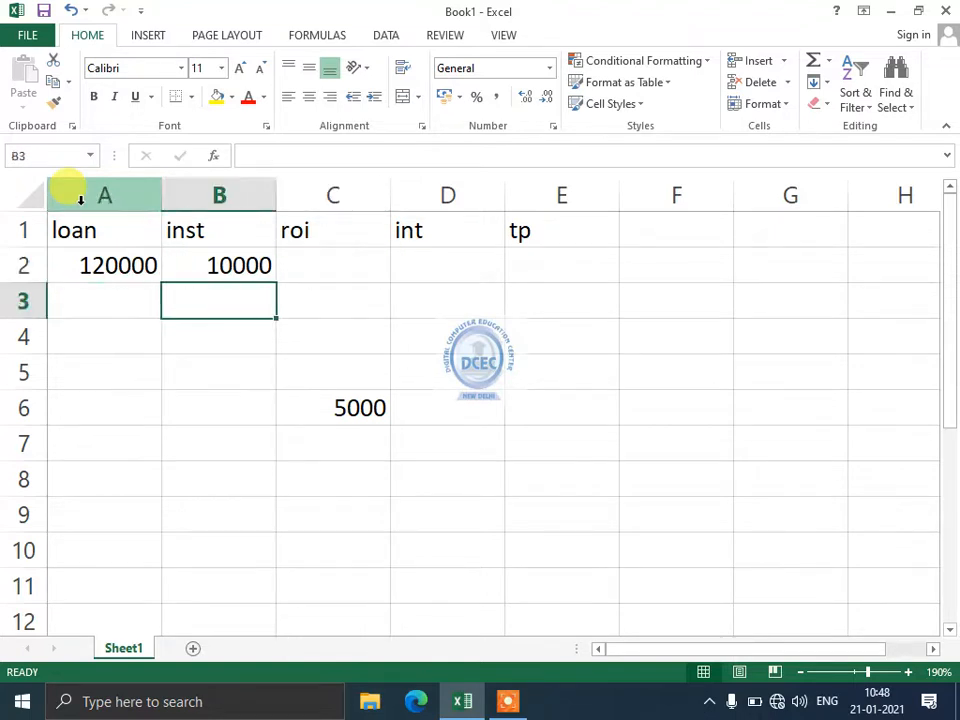
key("Up")
key("Left")
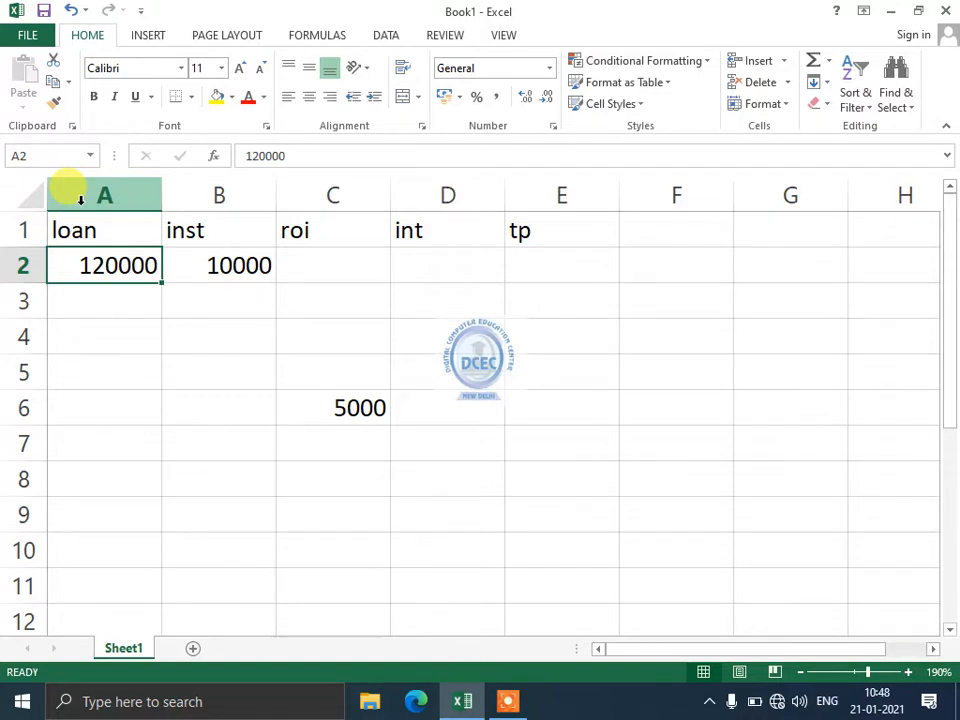
Enter the value 12 in cell B3, directly below the installment amount
key("Down")
key("Right")
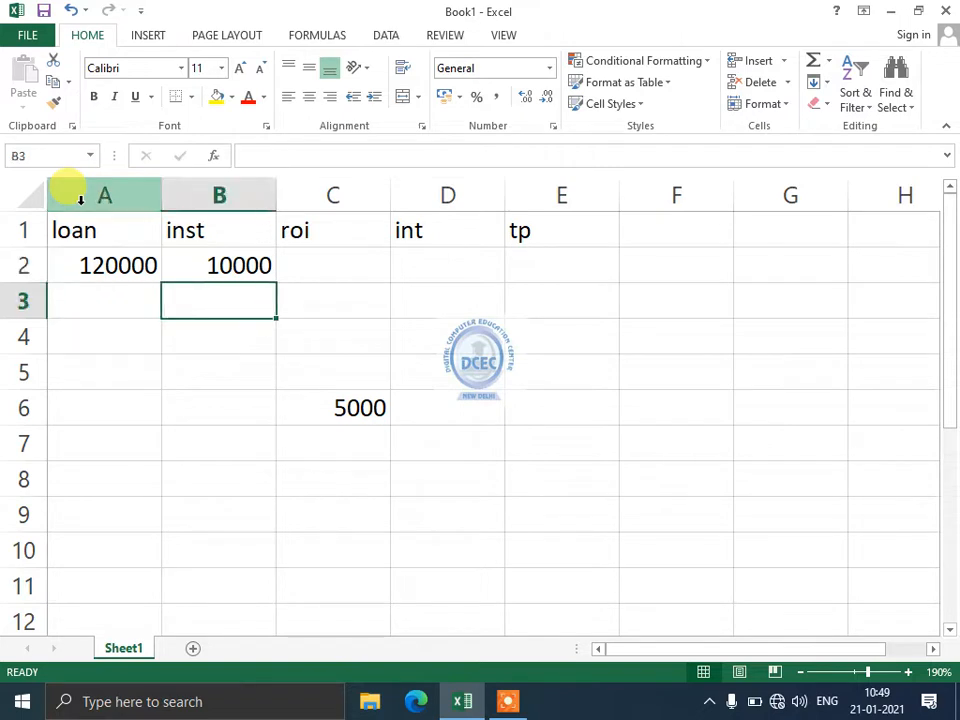
type("12")
key("Return")
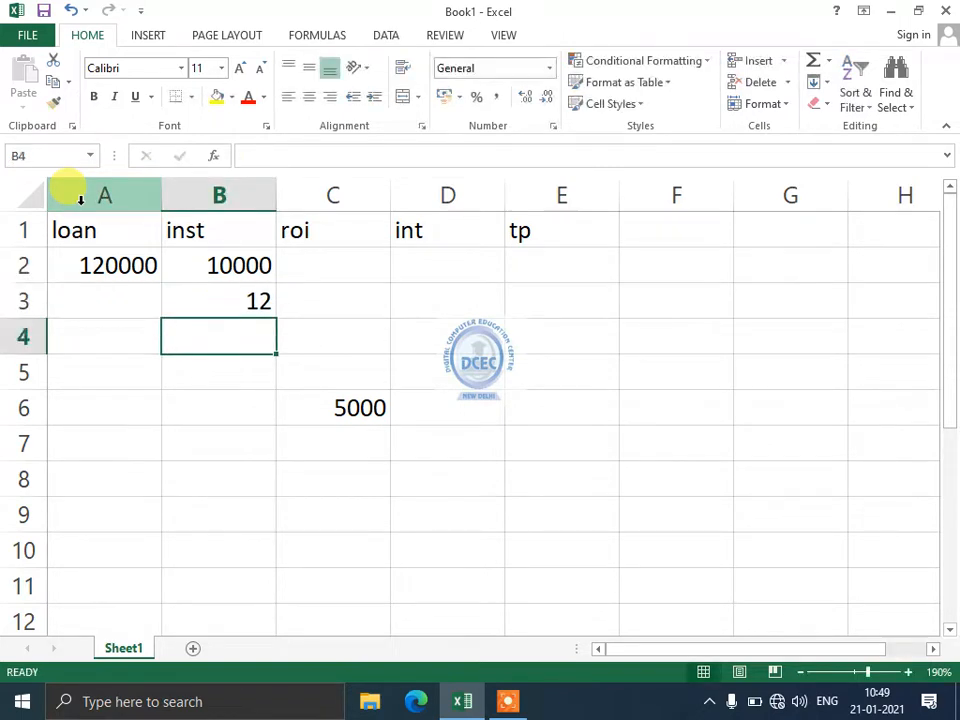
key("Up")
key("Up")
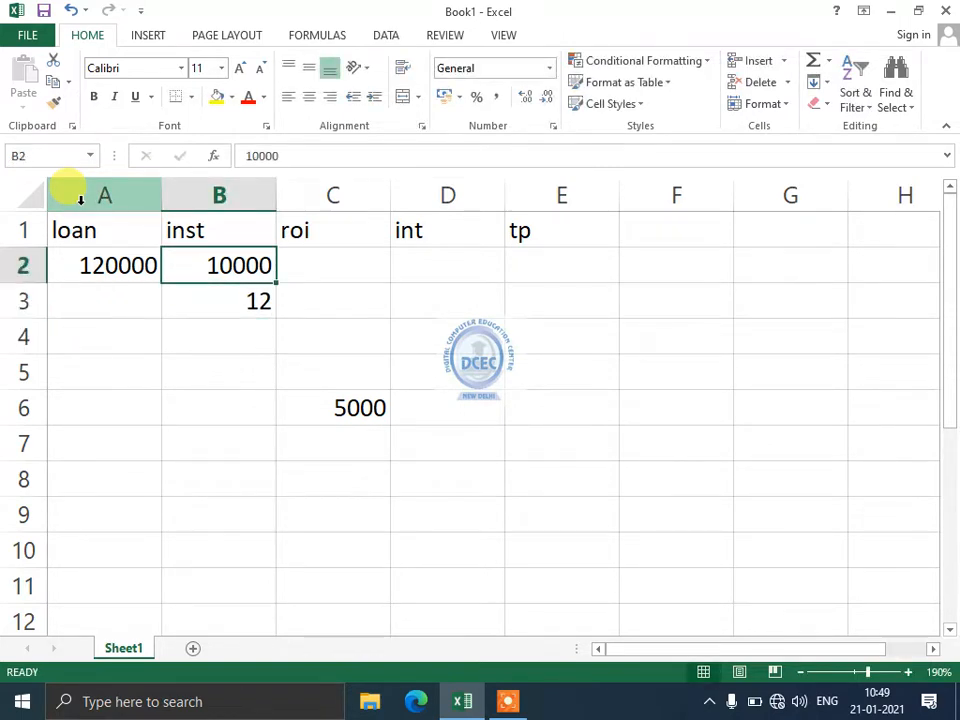
Set the installment in B2 to 20000 and the value in B3 beneath it to 6
type("20000")
key("Return")
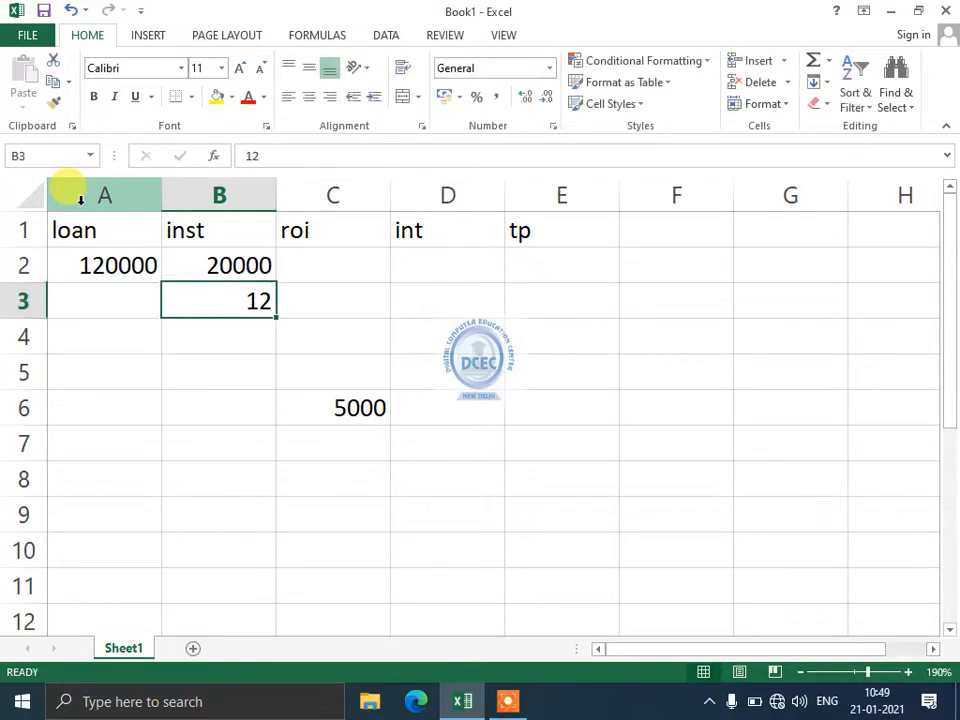
type("6")
key("Up")
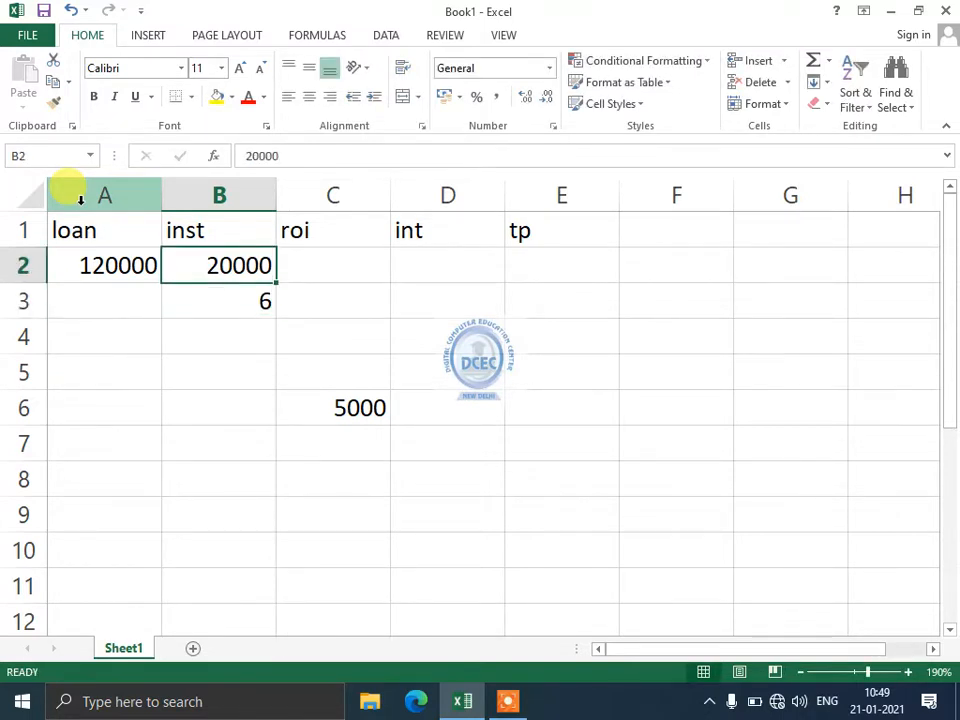
Set the installment in B2 to 5000 and the value in B3 beneath it to 24
type("5000")
key("Return")
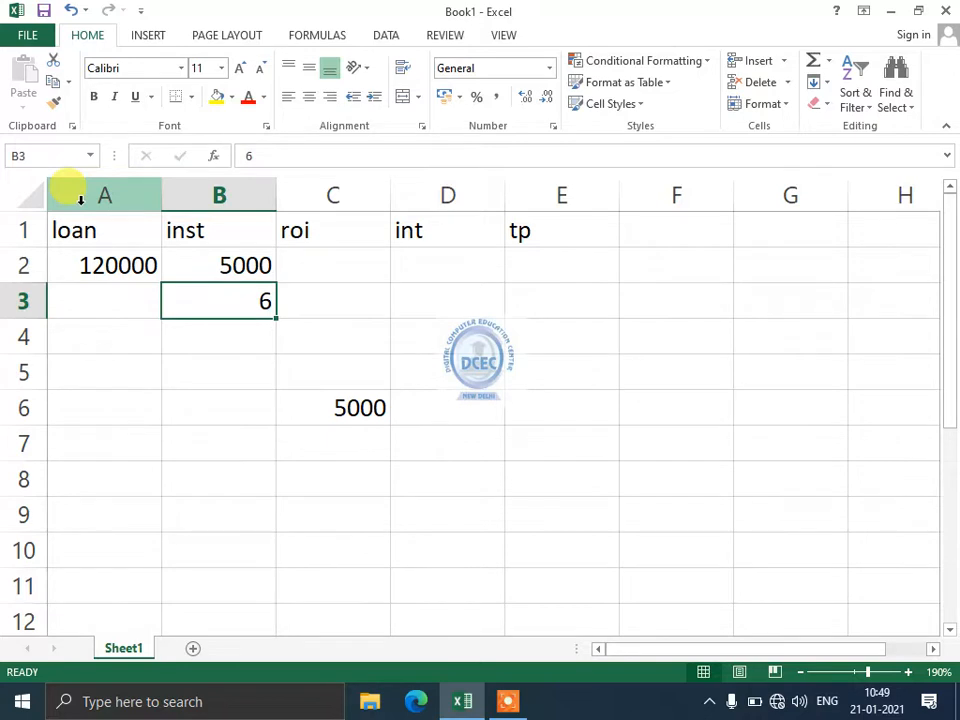
type("24")
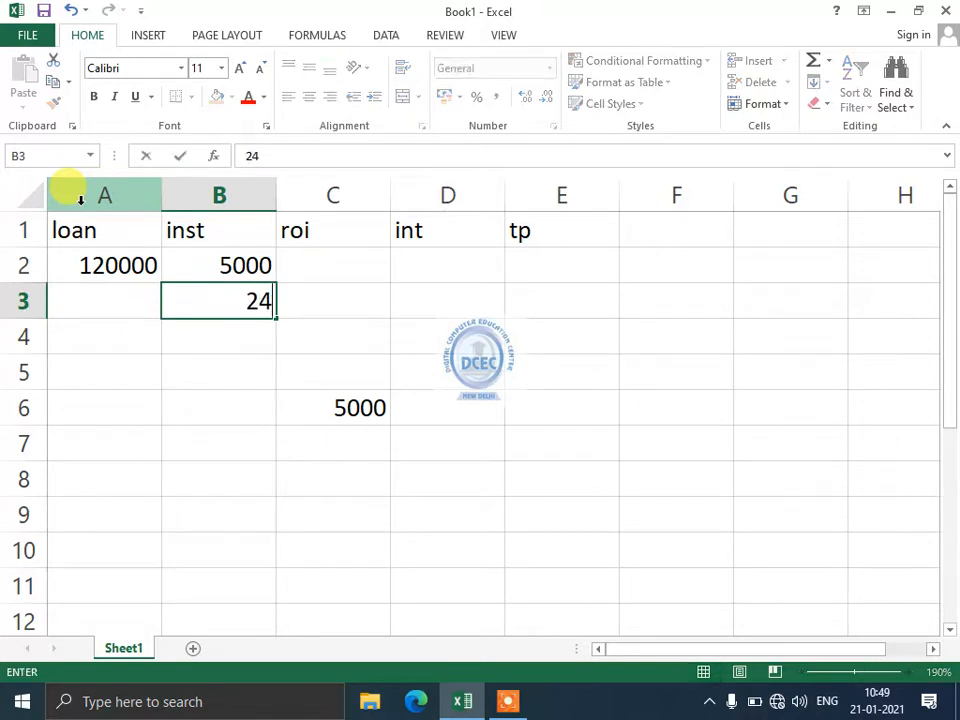
key("Up")
key("Down")
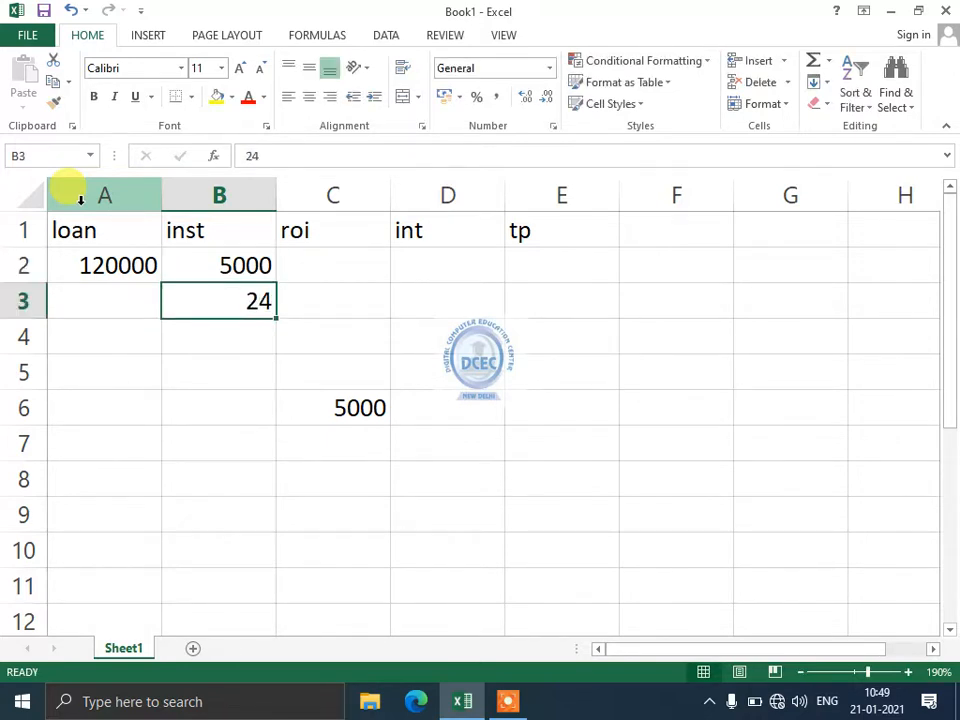
Clear the value in cell B3, directly below the installment amount
key("Delete")
key("Up")
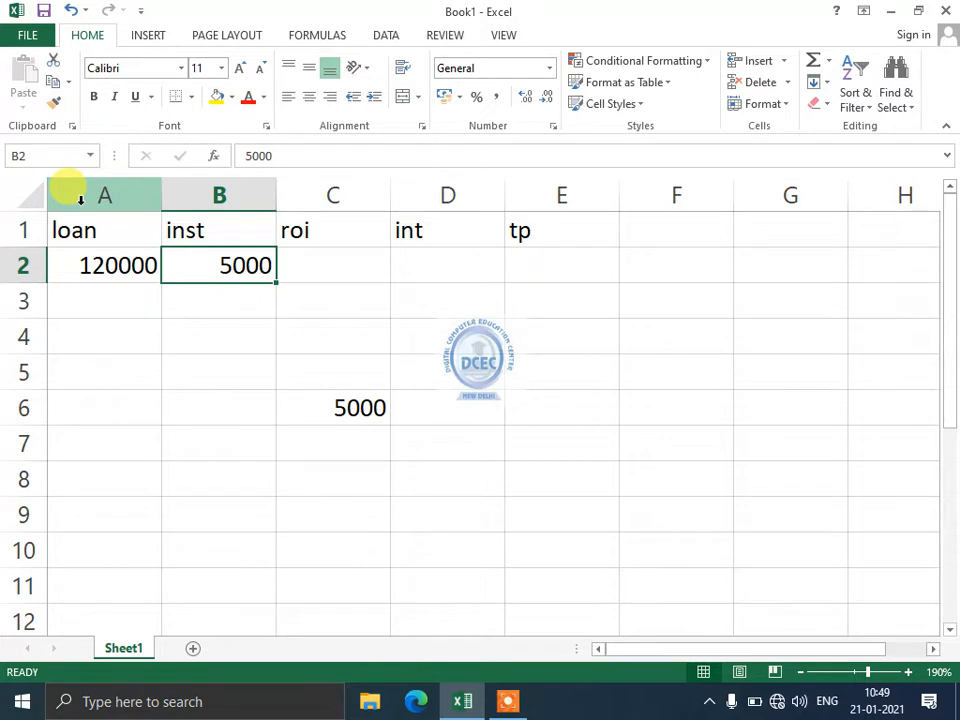
key("Left")
type("1000")
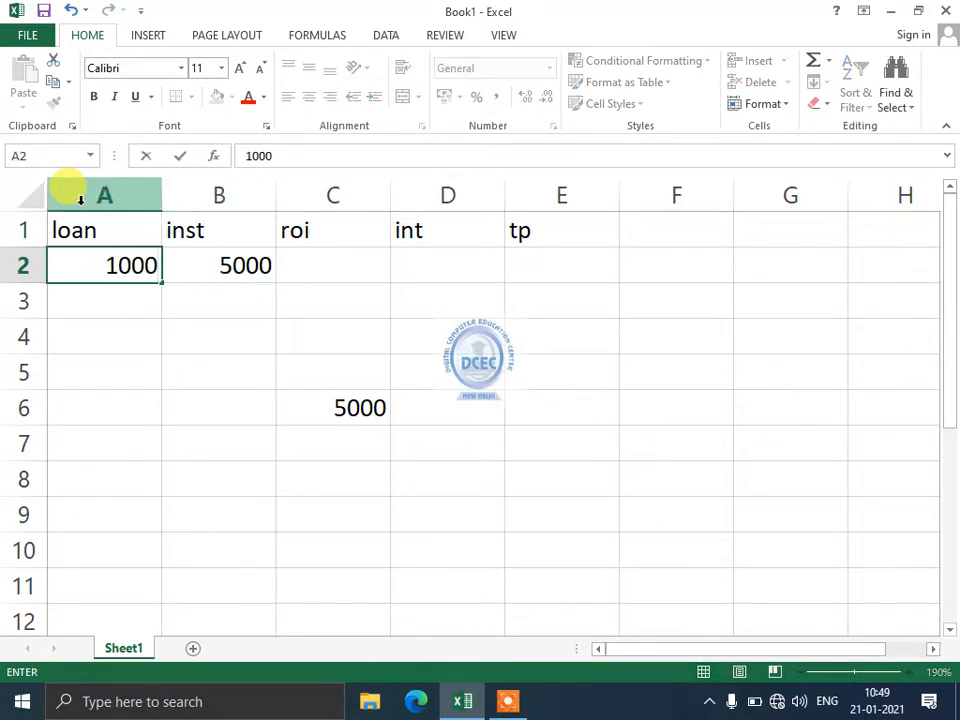
key("Escape")
key("Right")
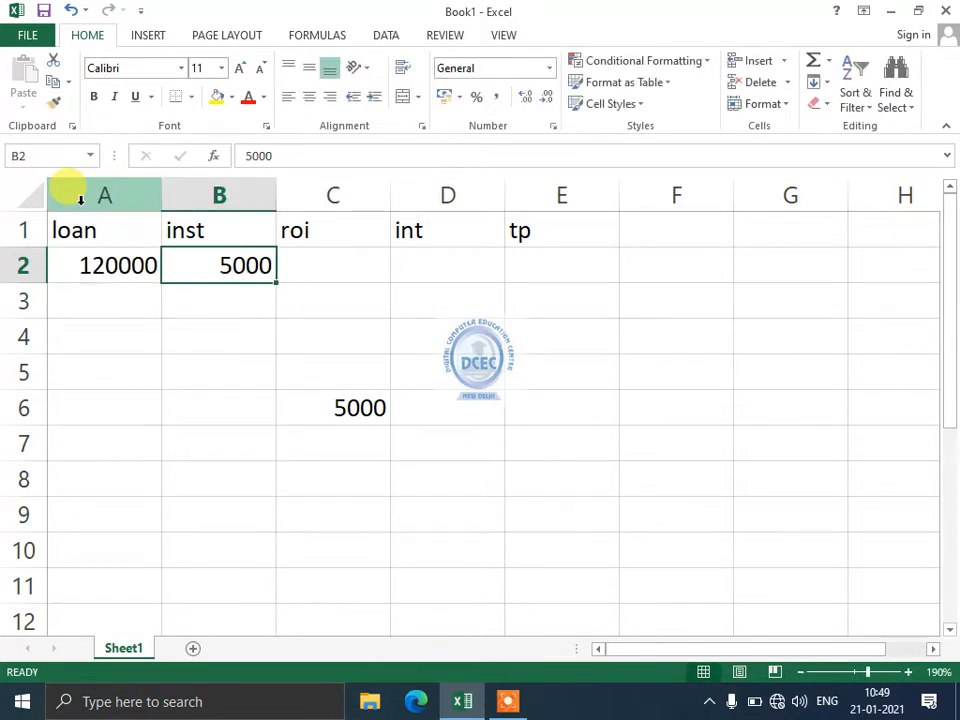
Set the installment amount in cell B2 to 10000
type("10000")
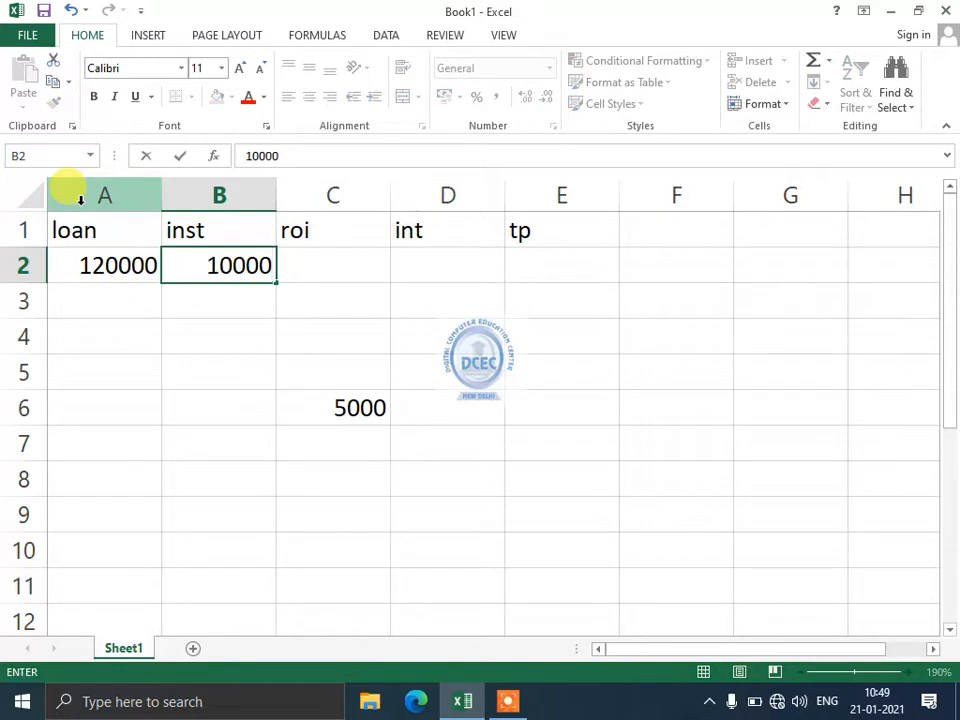
key("Right")
key("Left")
key("Left")
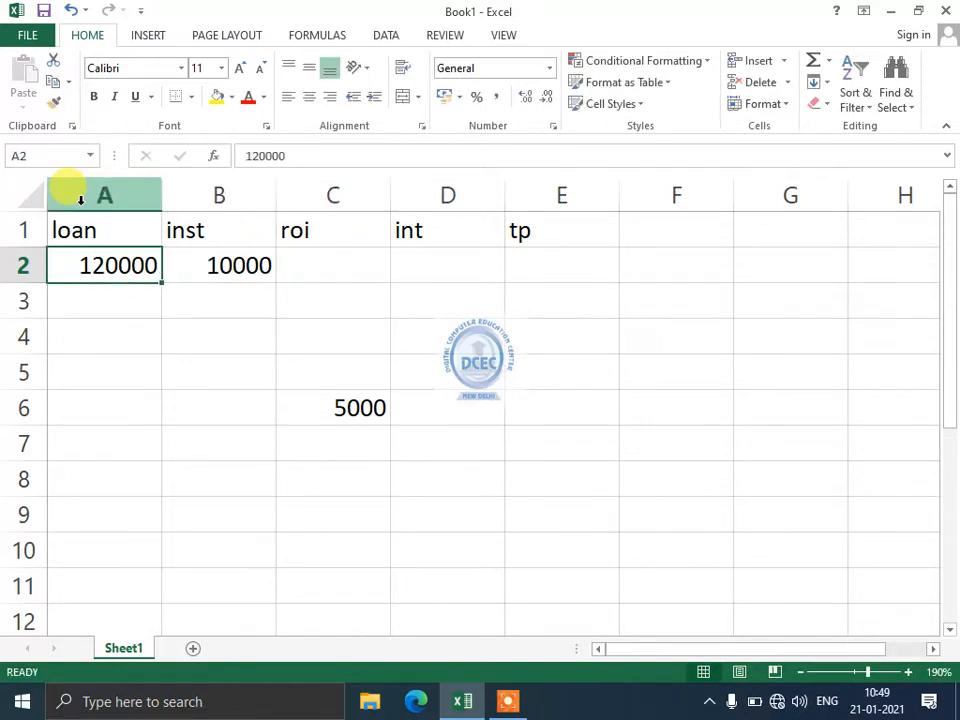
key("Right")
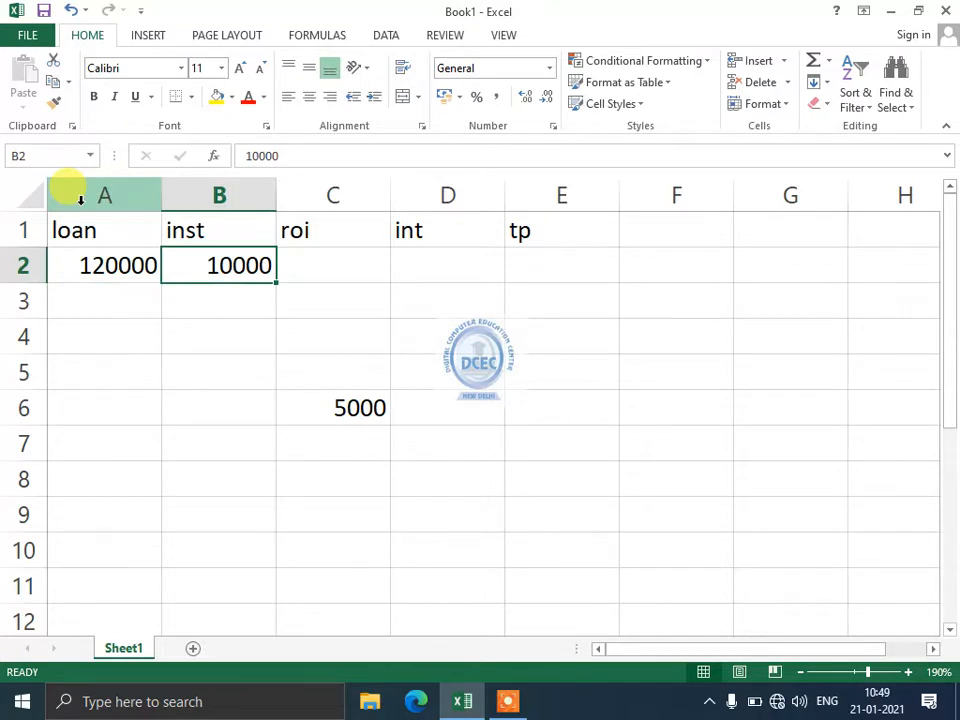
key("Left")
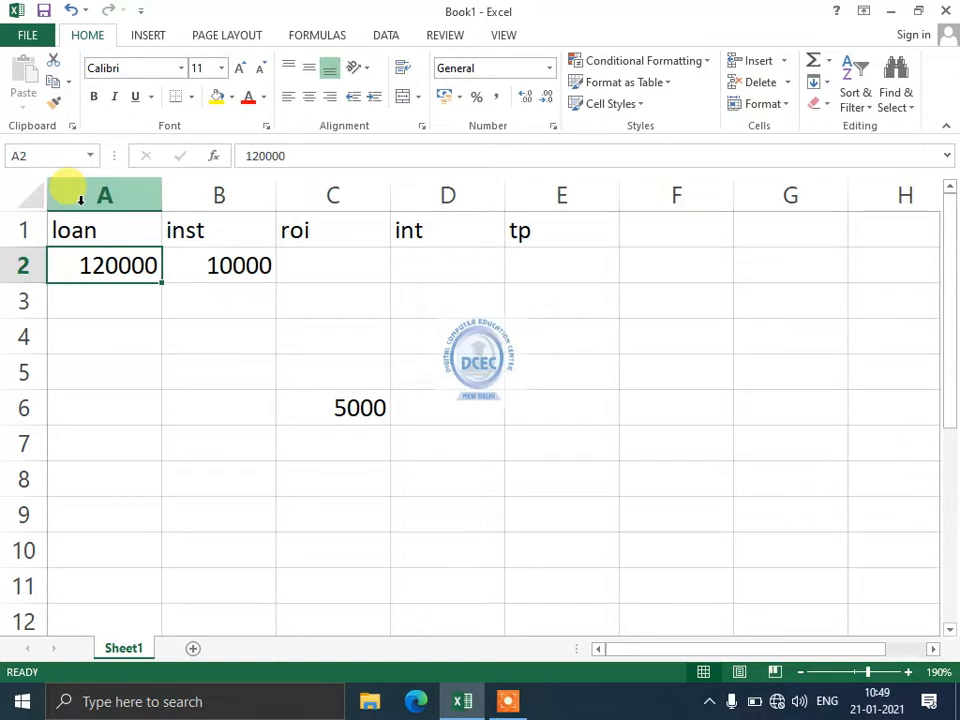
key("Right")
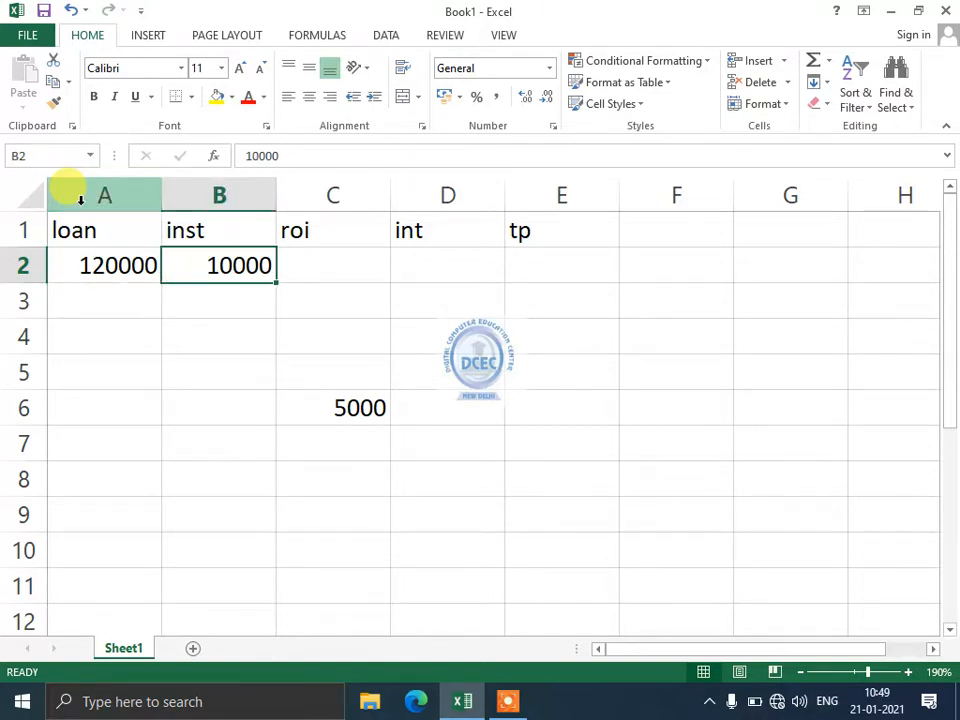
key("Left")
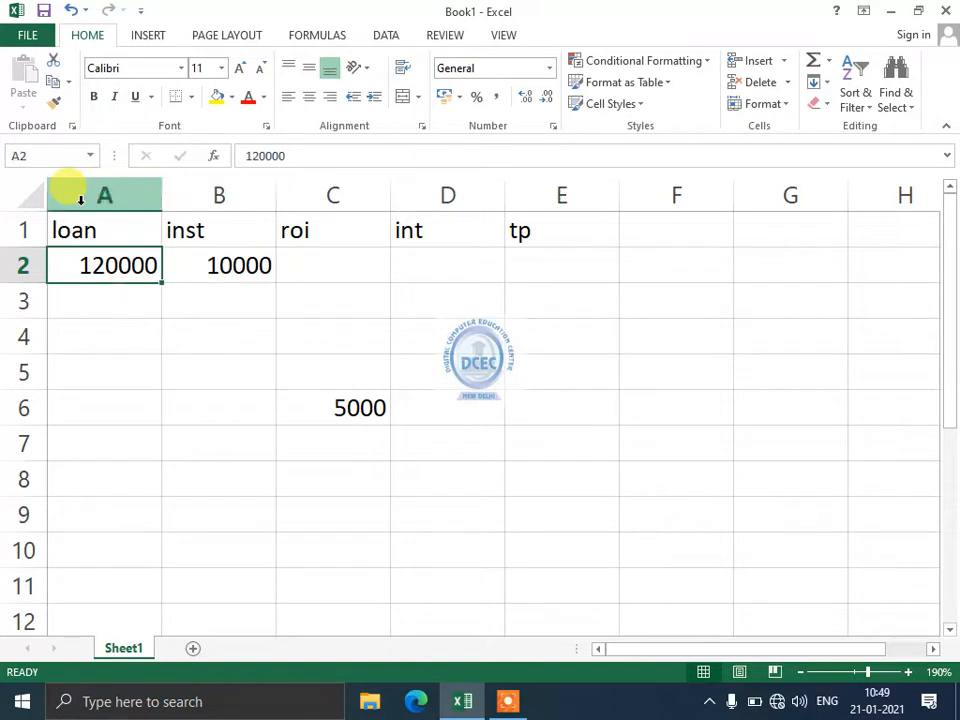
key("Right")
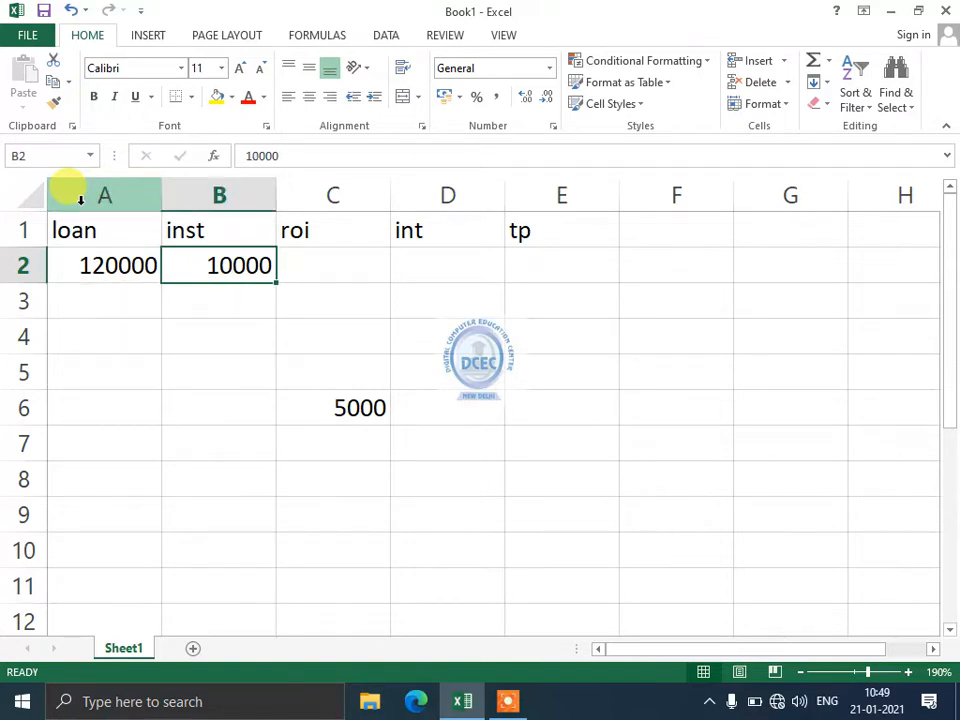
key("Left")
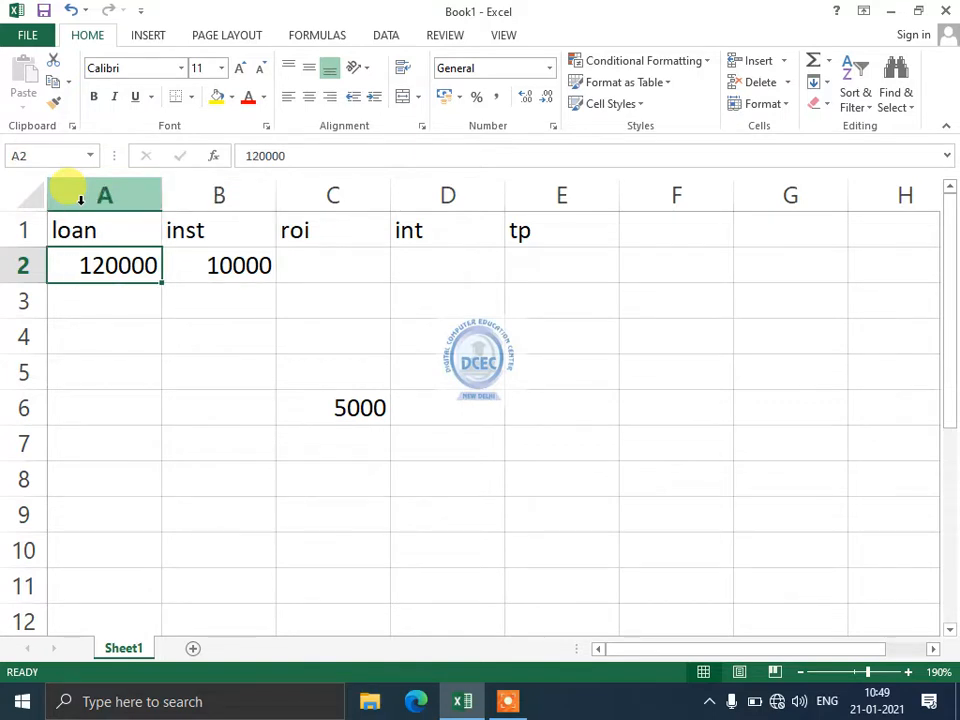
key("Right")
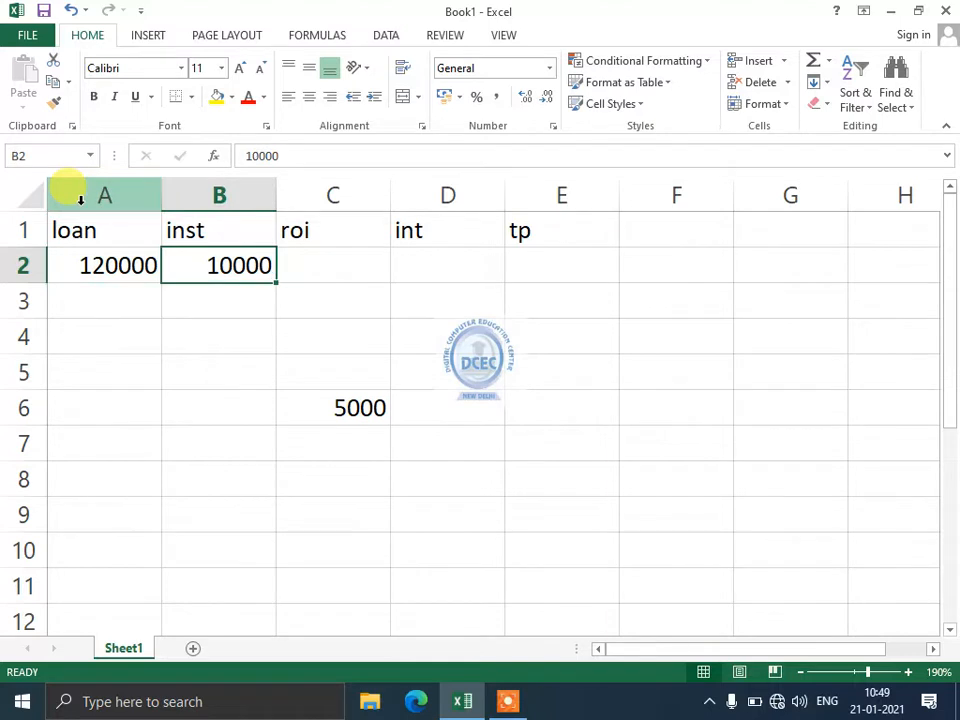
Enter the rate of interest 10 in cell C2, under the roi heading
key("Right")
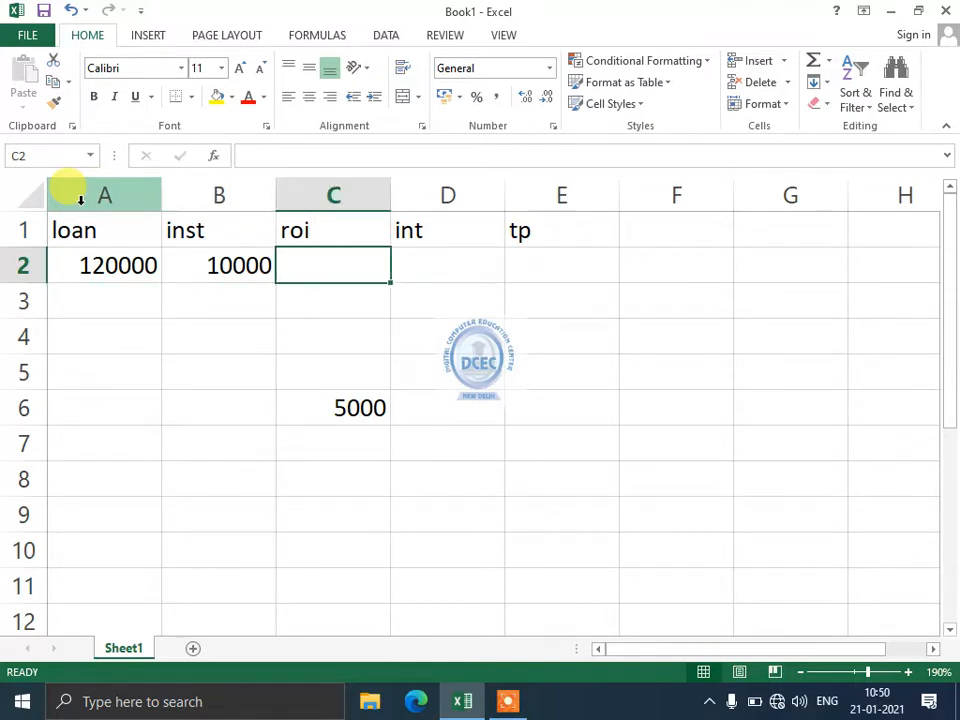
type("10")
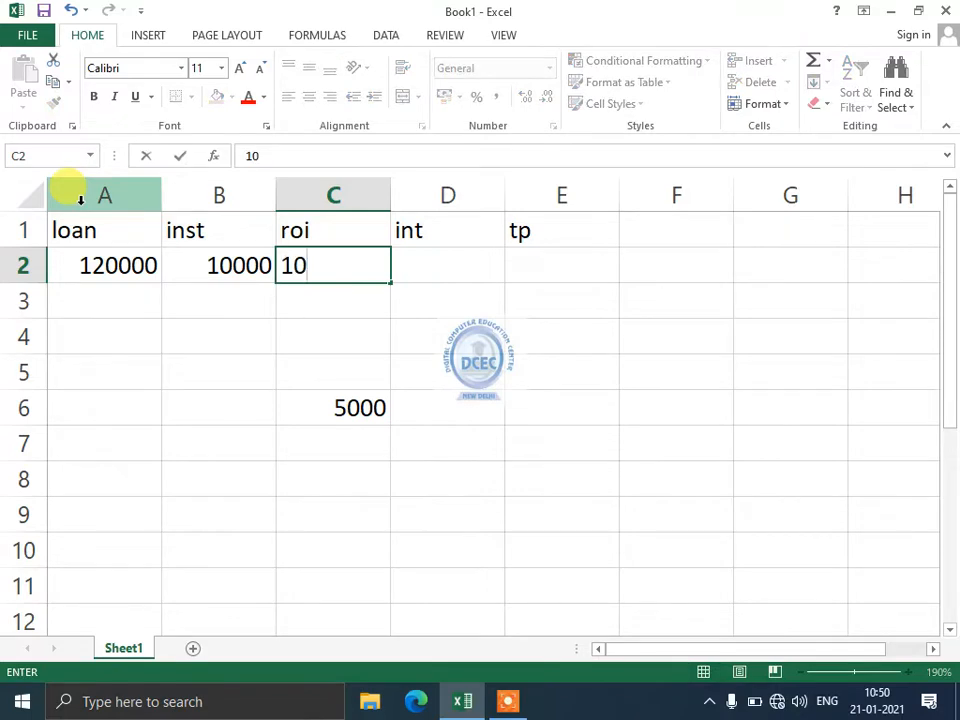
key("ctrl+Return")
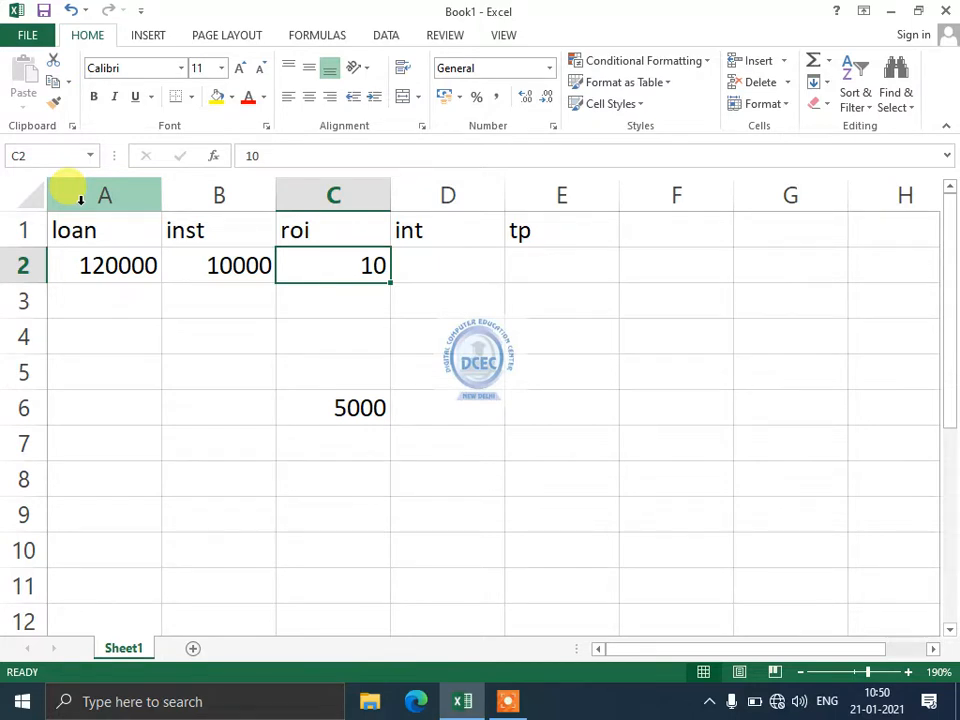
key("Return")
key("Up")
key("Right")
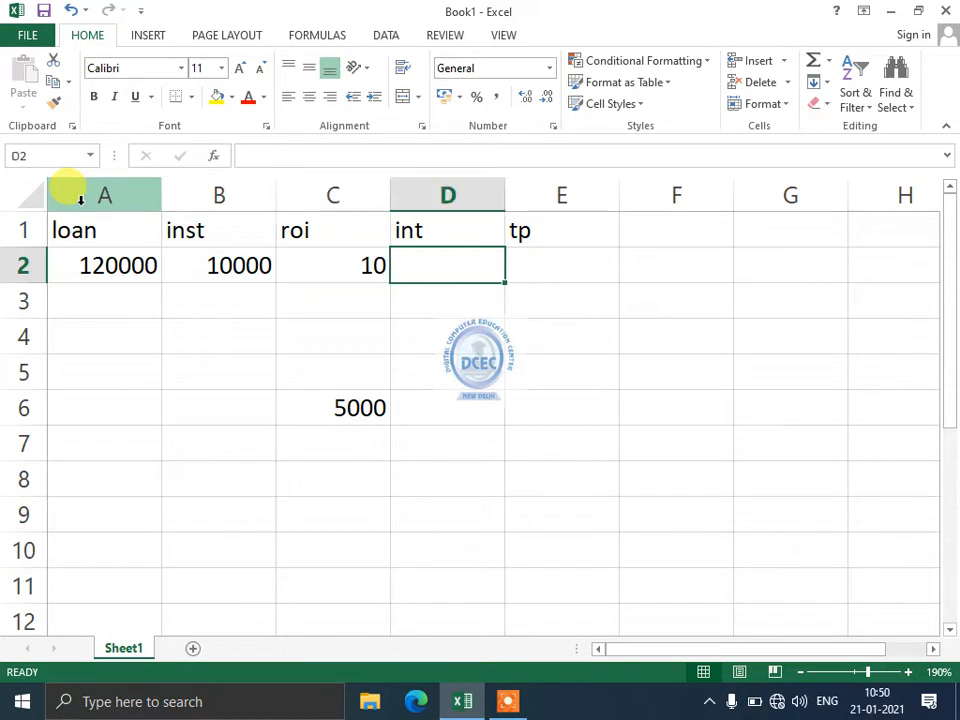
key("Left")
key("Left")
key("Left")
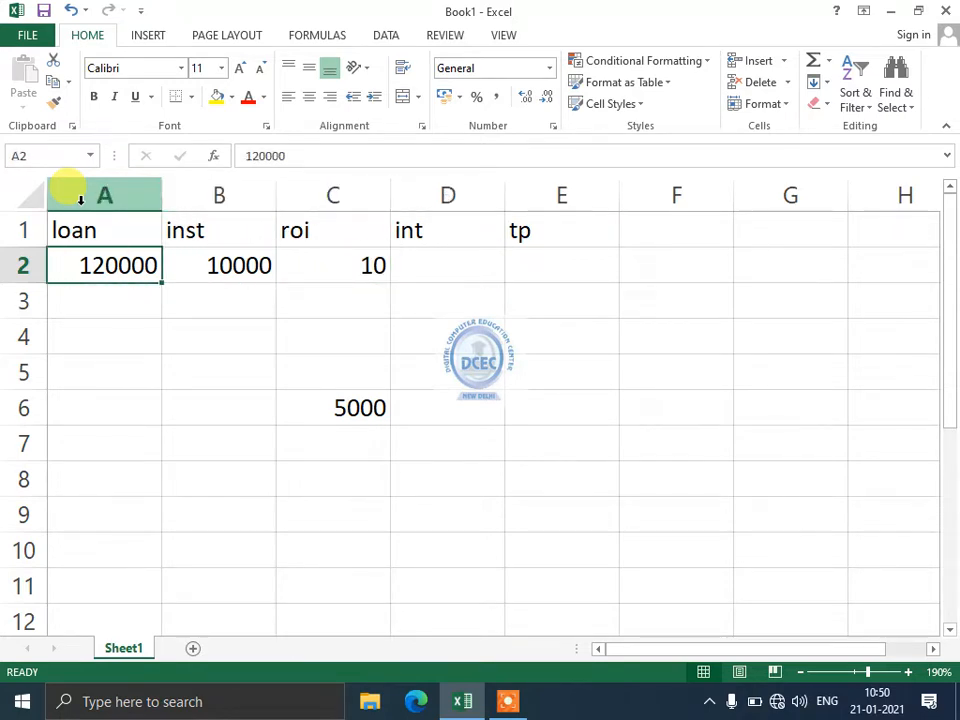
key("Right")
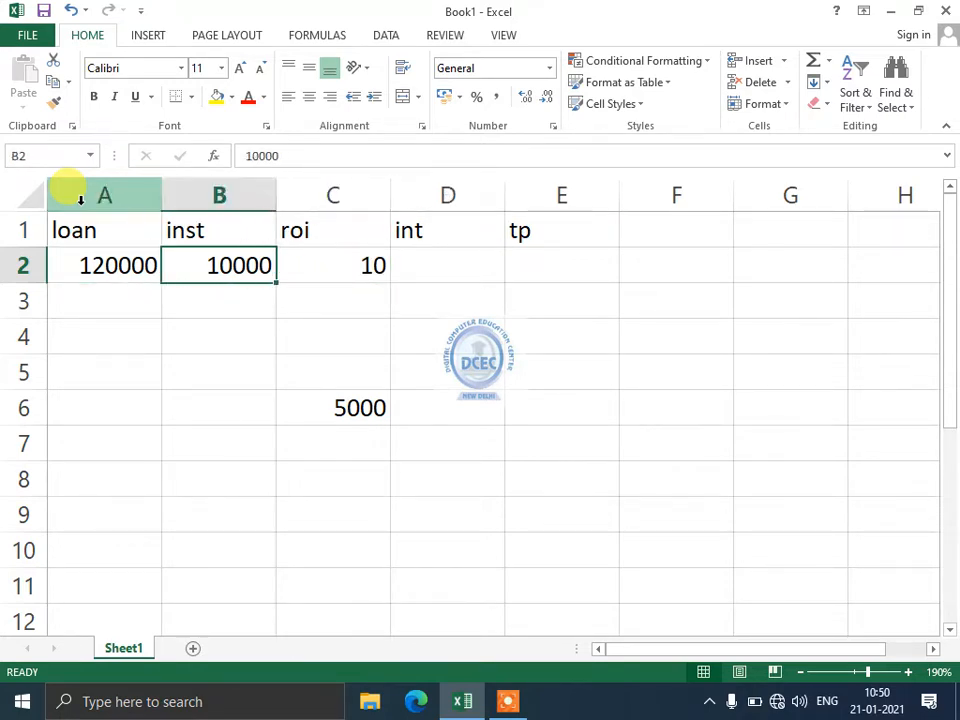
key("Right")
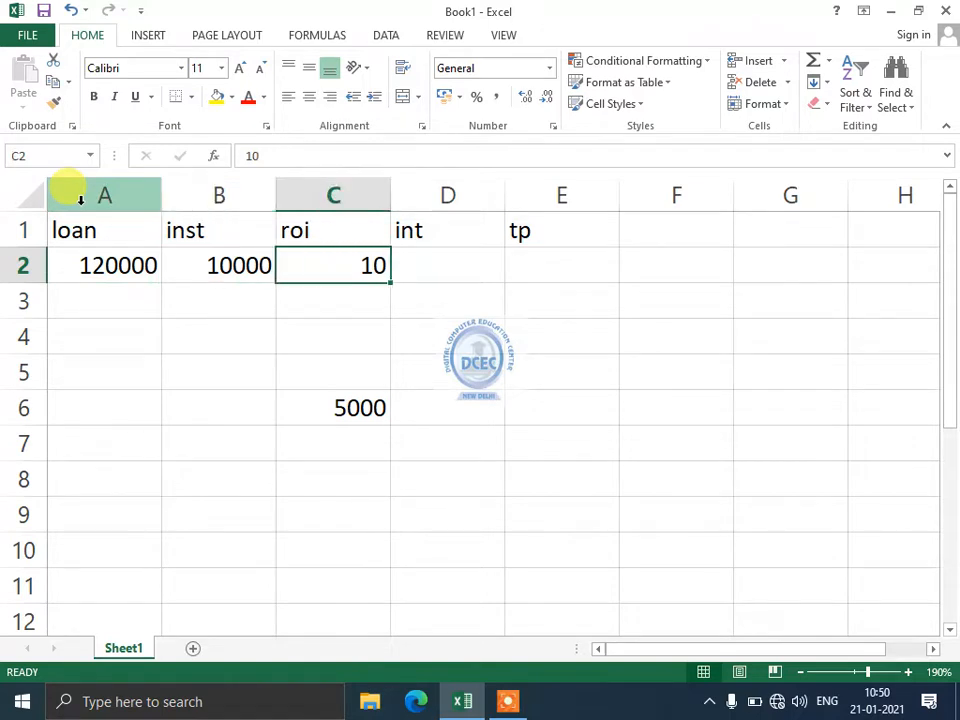
key("Right")
key("Left")
key("Left")
key("Left")
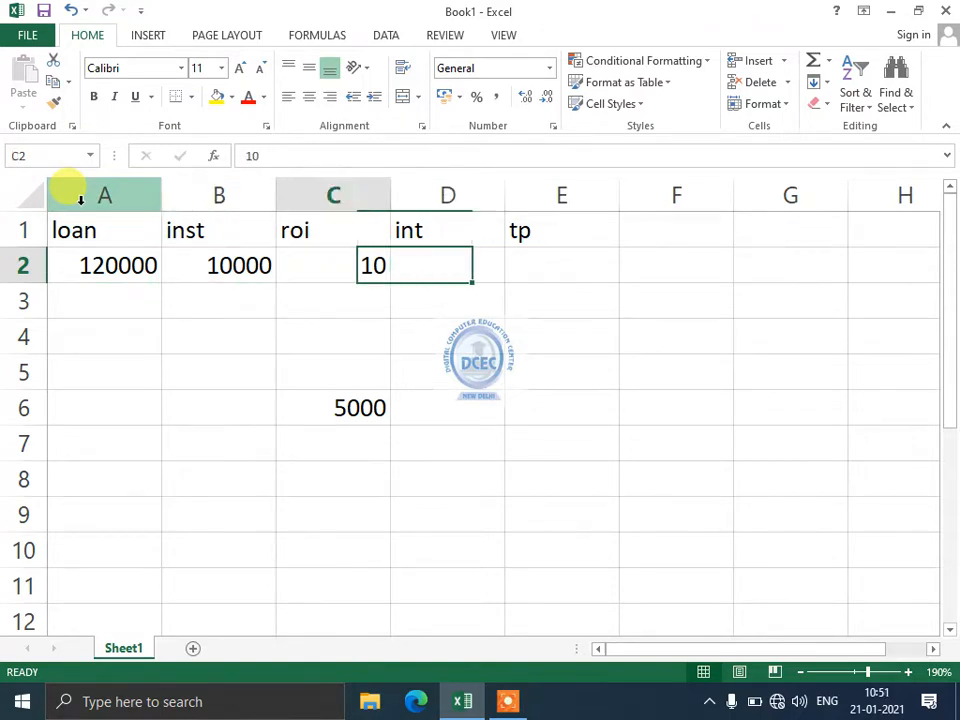
Calculate the interest in cell D2, under the int heading, with the formula =a2*c2/100
key("Right")
key("Right")
key("Right")
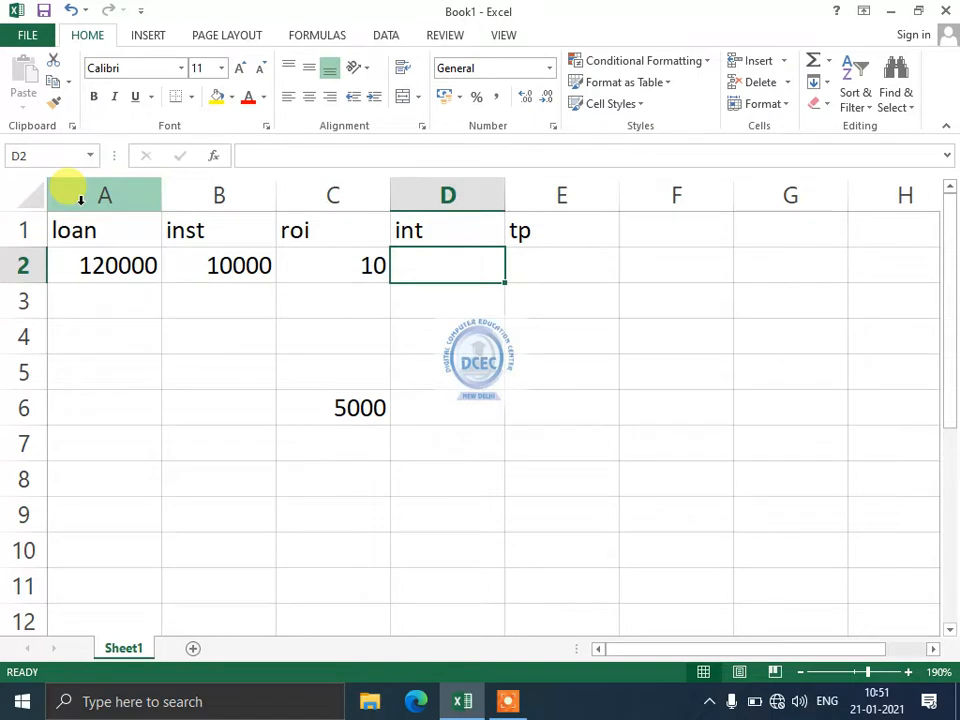
type("=")
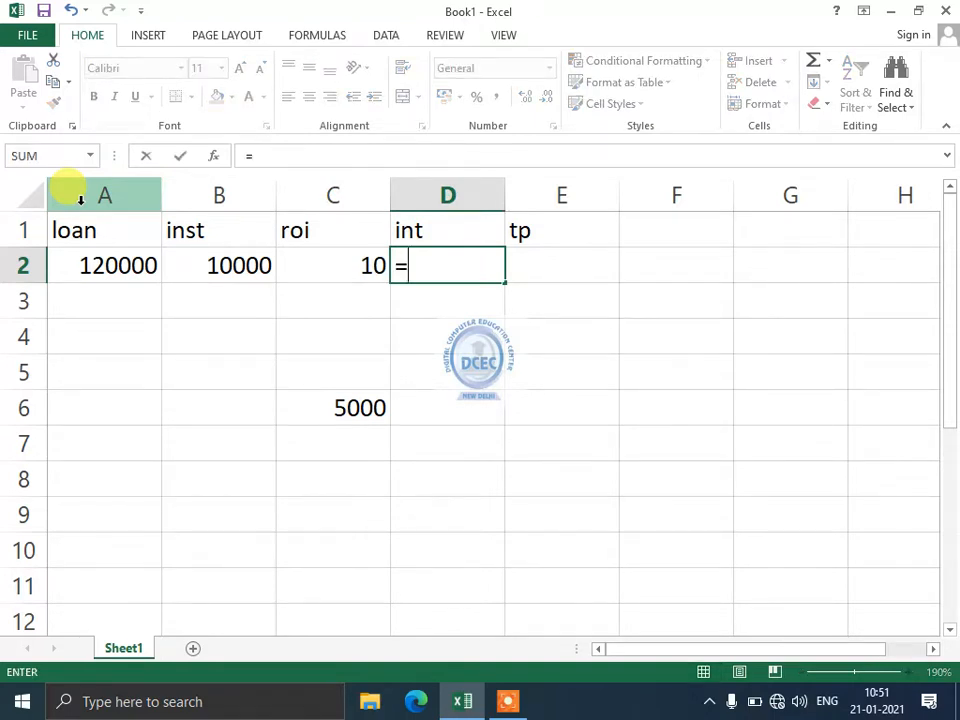
type("a2")
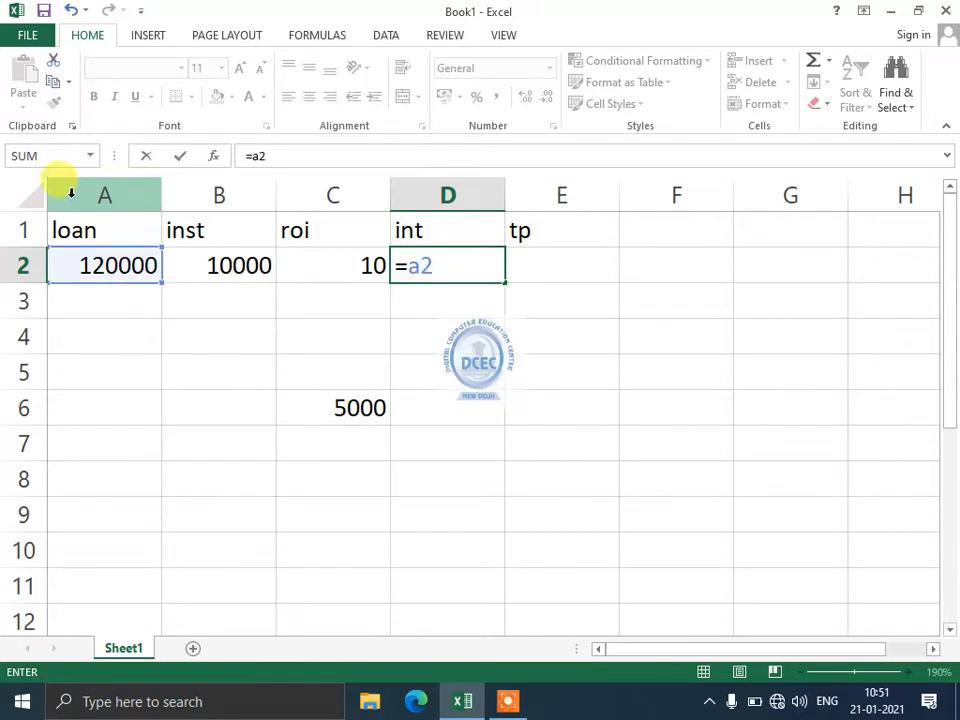
type("*")
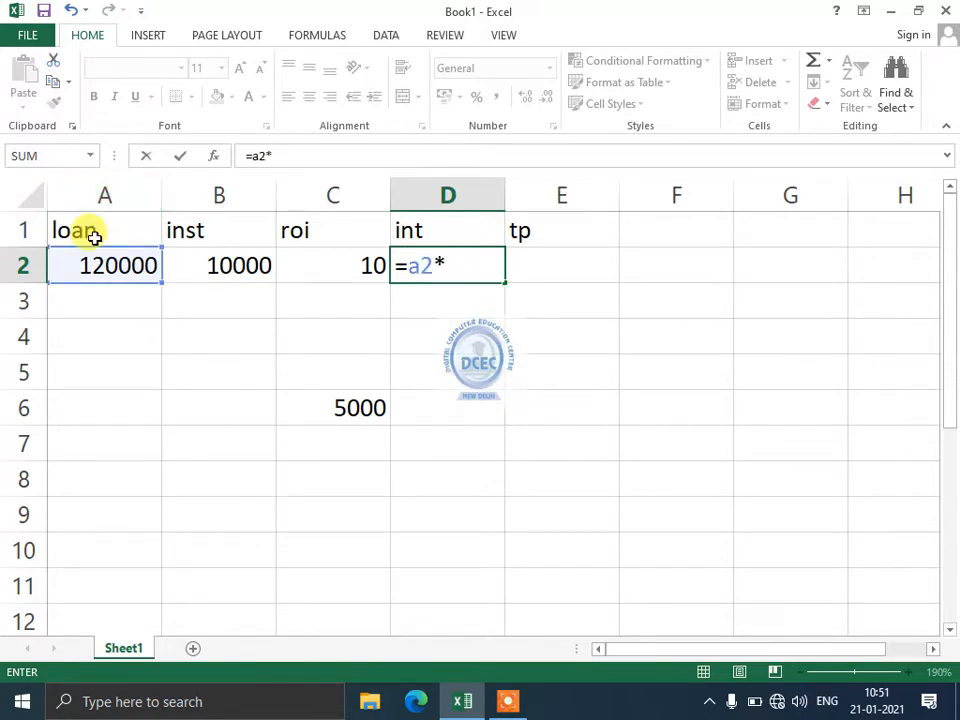
type("c2")
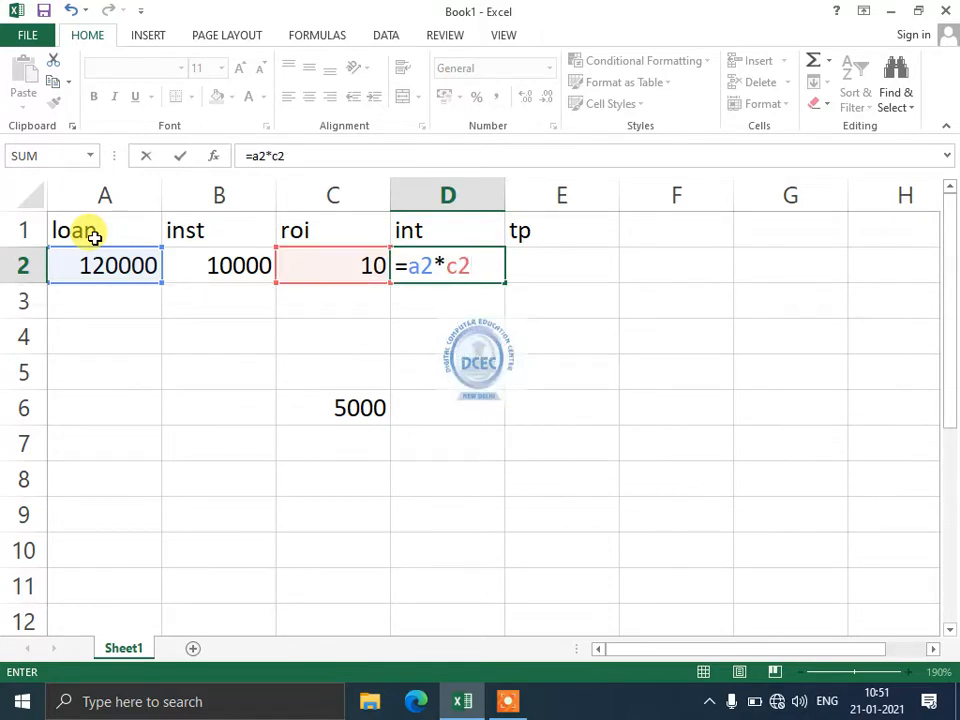
type("/100")
key("Return")
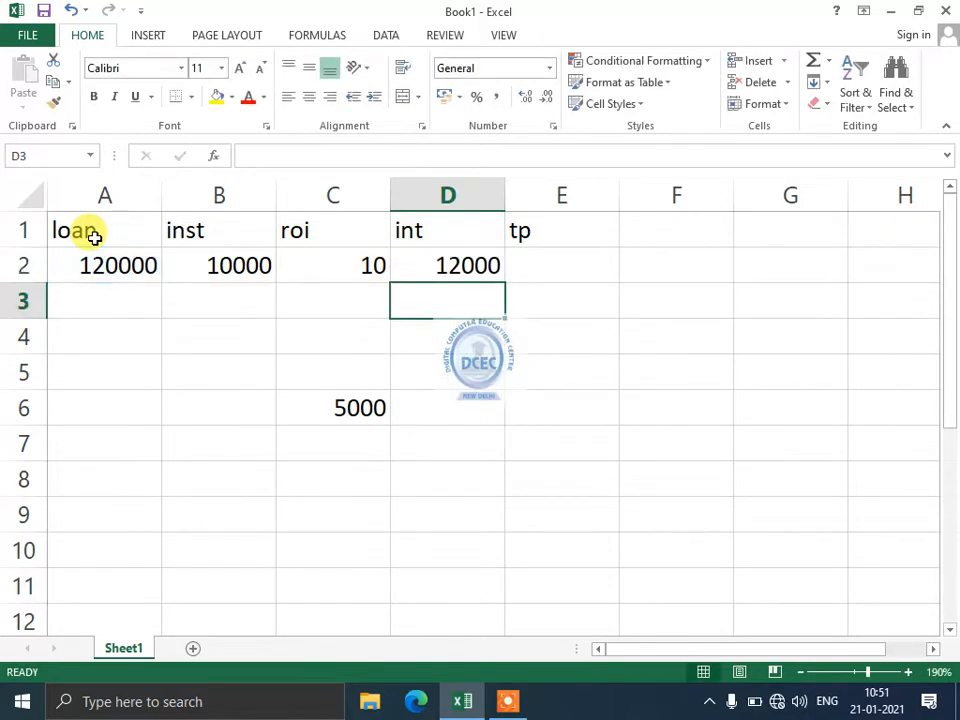
Enter the sample percentage calculation 230*5/100 as plain text in cell B7, below the loan table
key("Up")
key("Left")
key("Left")
key("Left")
key("Down")
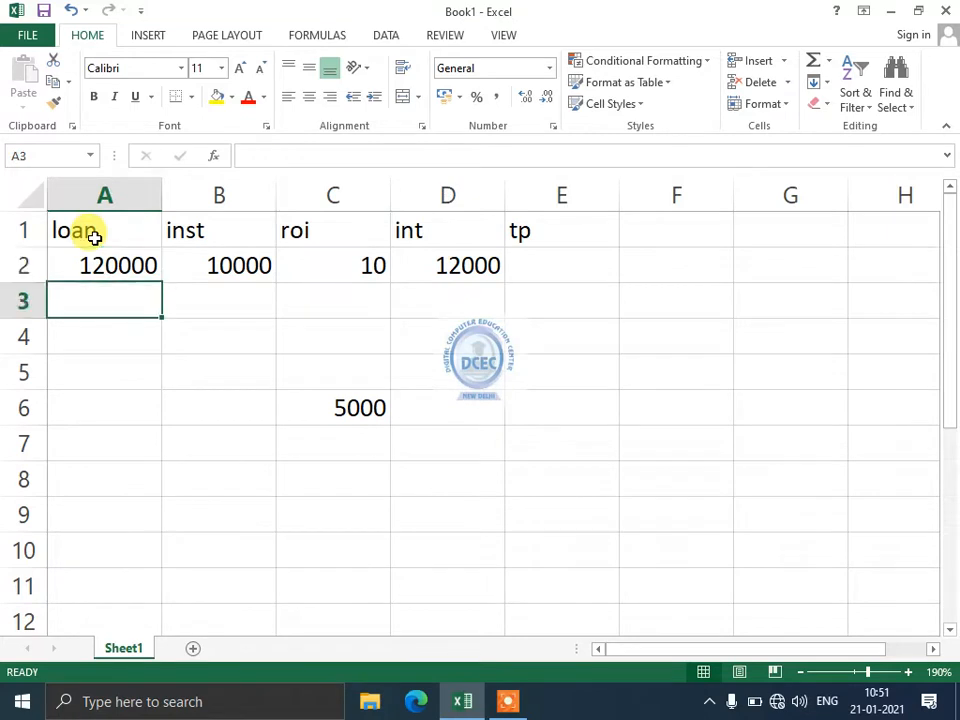
key("Down")
key("Down")
key("Down")
key("Down")
key("Right")
key("Up")
key("Down")
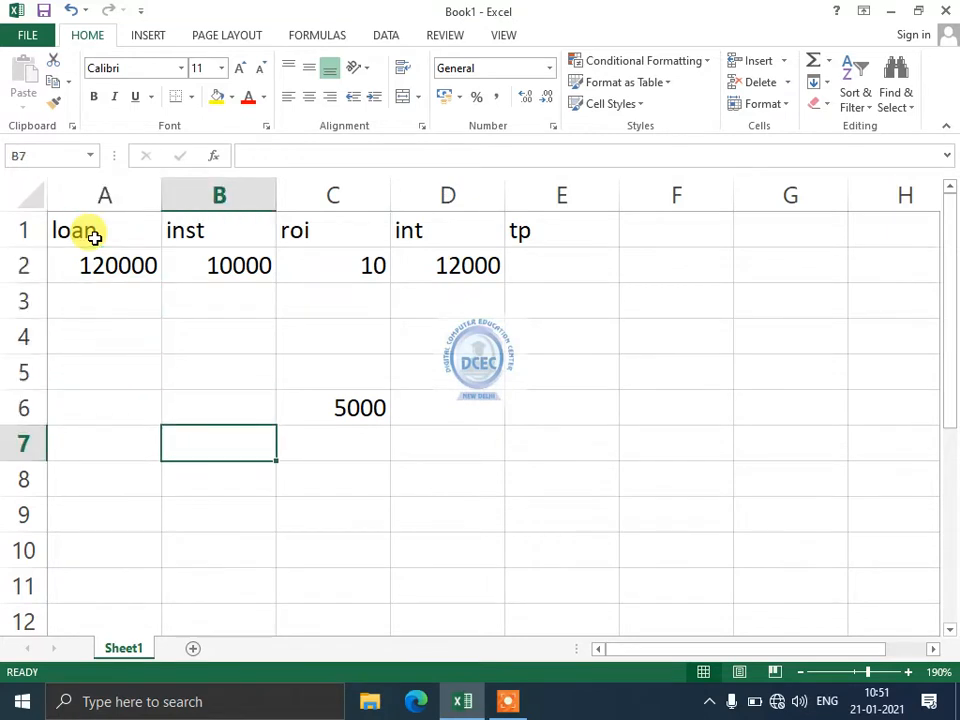
type("230")
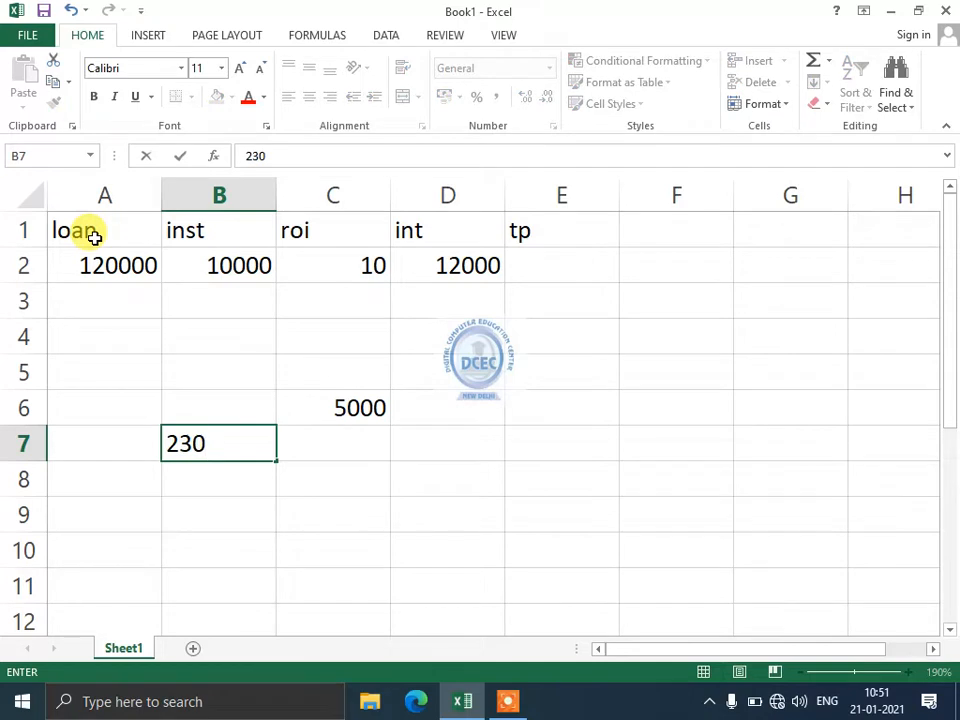
type("*5/100")
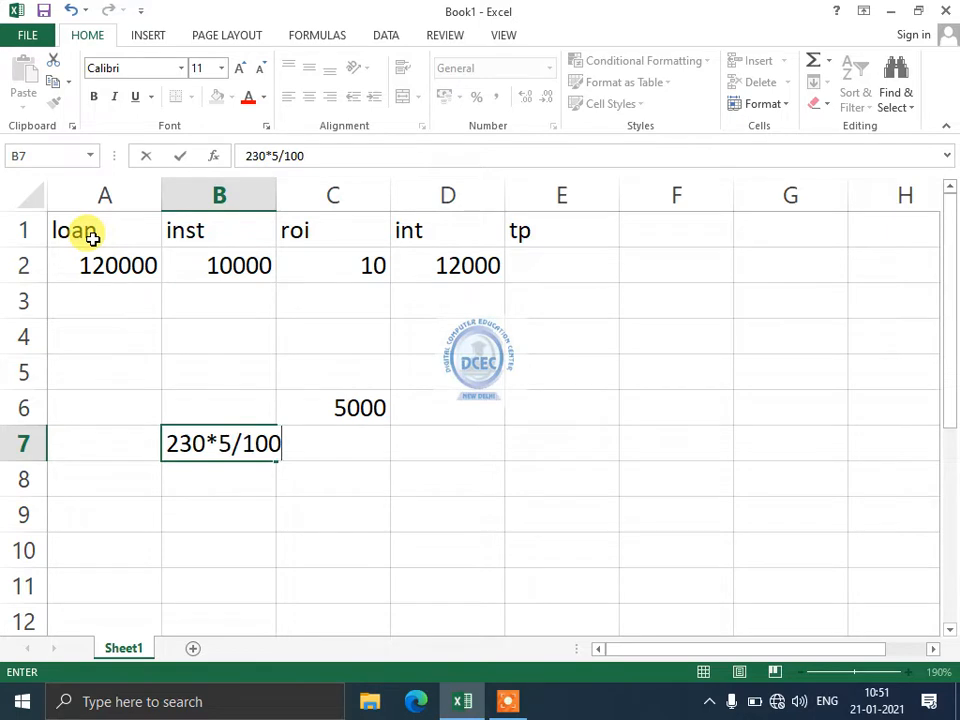
key("Return")
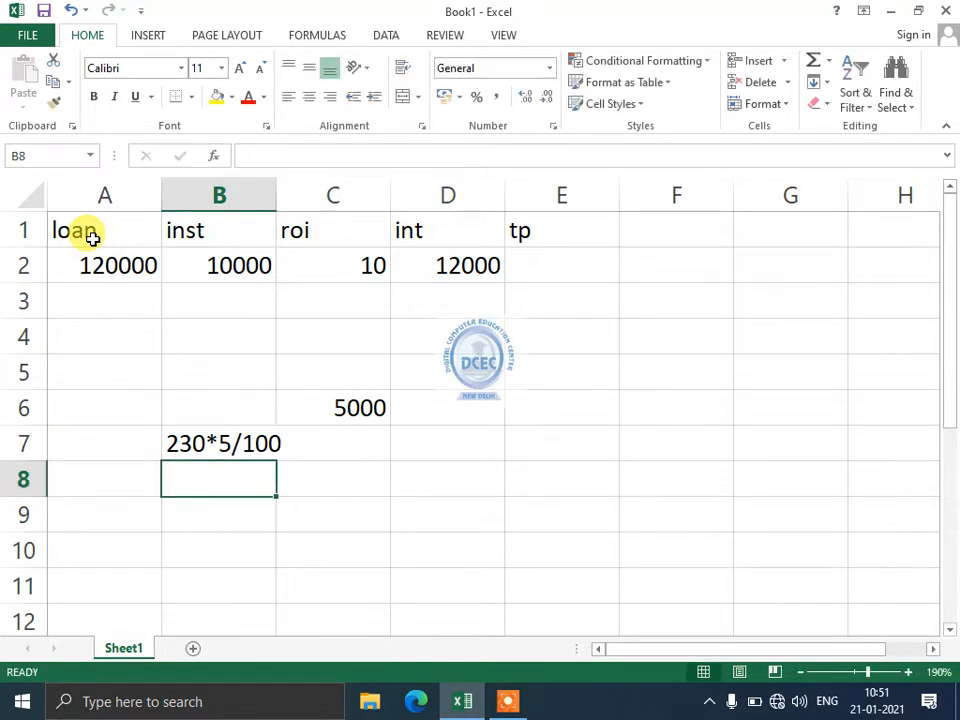
Examine the interest formula in cell D2 together with the loan and roi cells it refers to
key("Up")
key("Up")
key("Up")
key("Up")
key("Up")
key("Up")
key("Right")
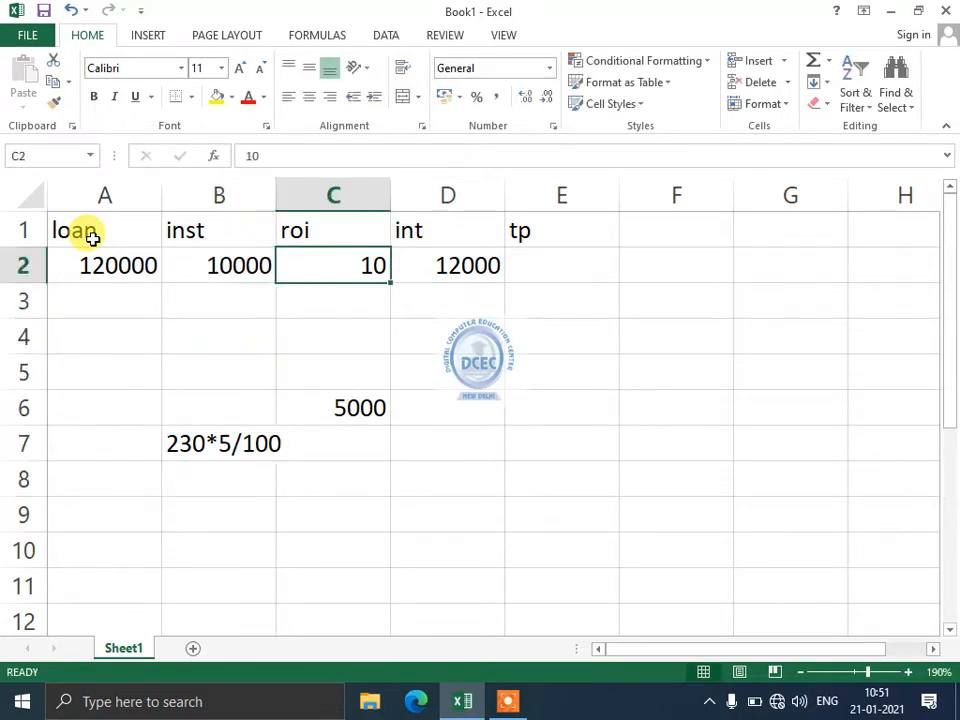
key("Right")
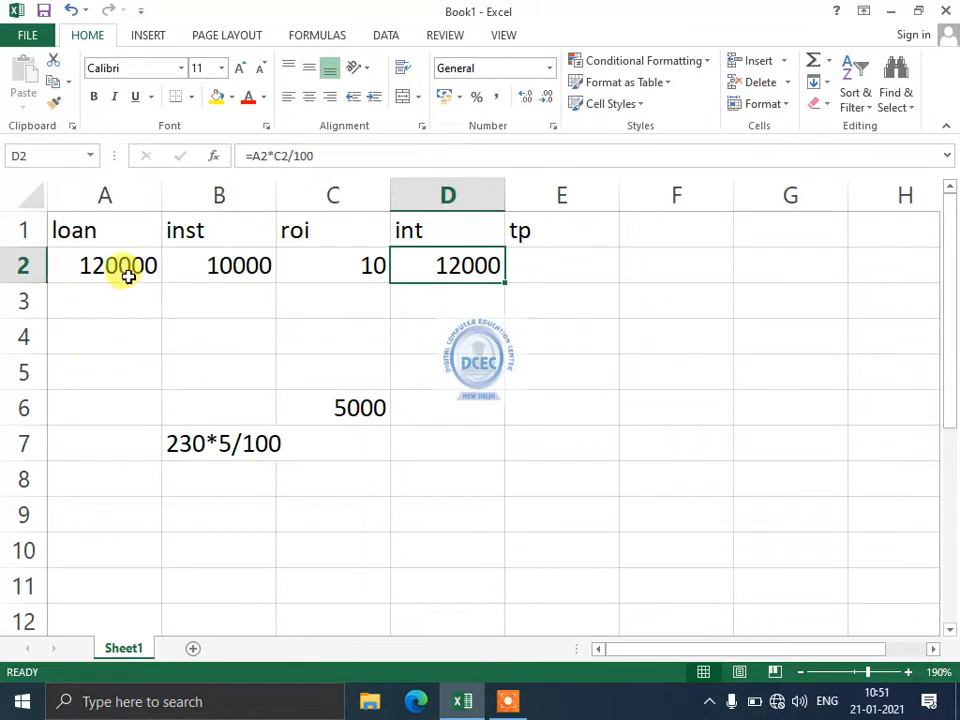
left_click(121, 270)
left_click(369, 260)
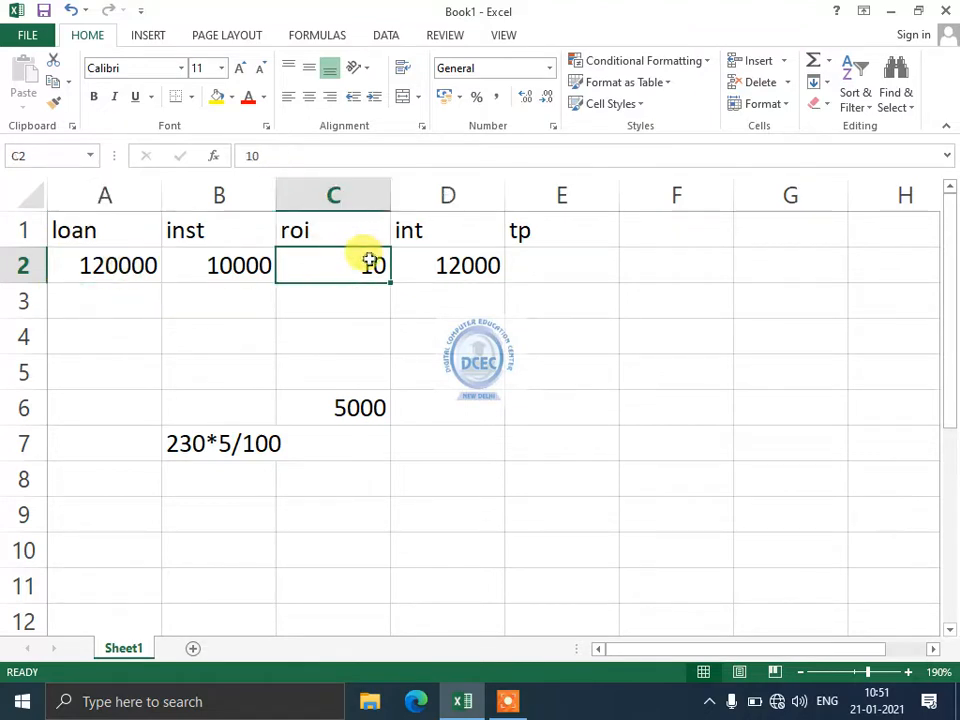
left_click(455, 268)
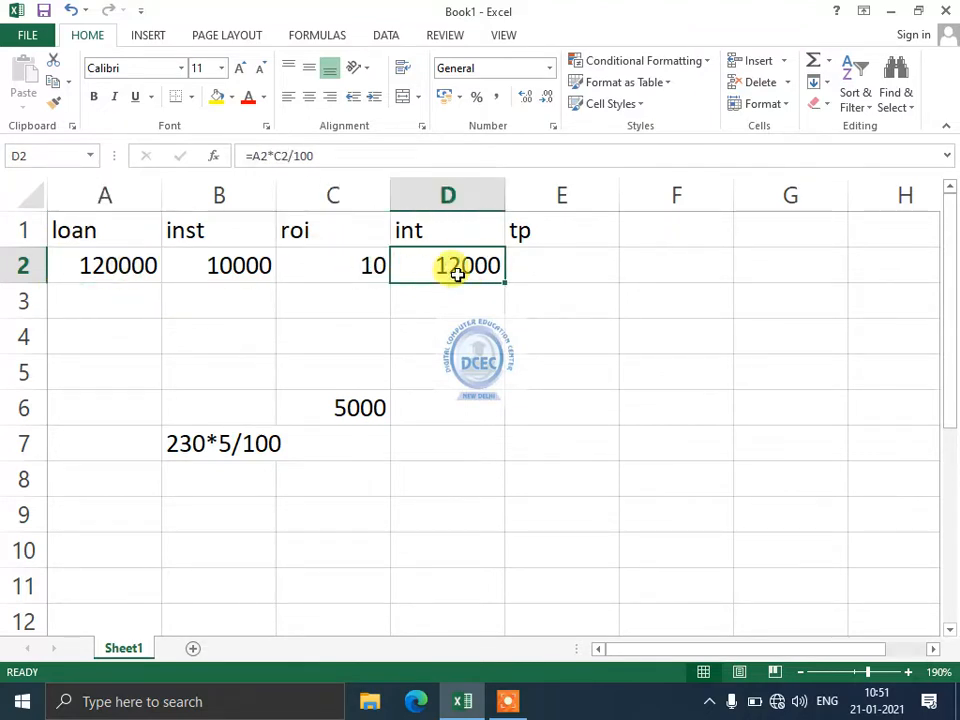
double_click(457, 273)
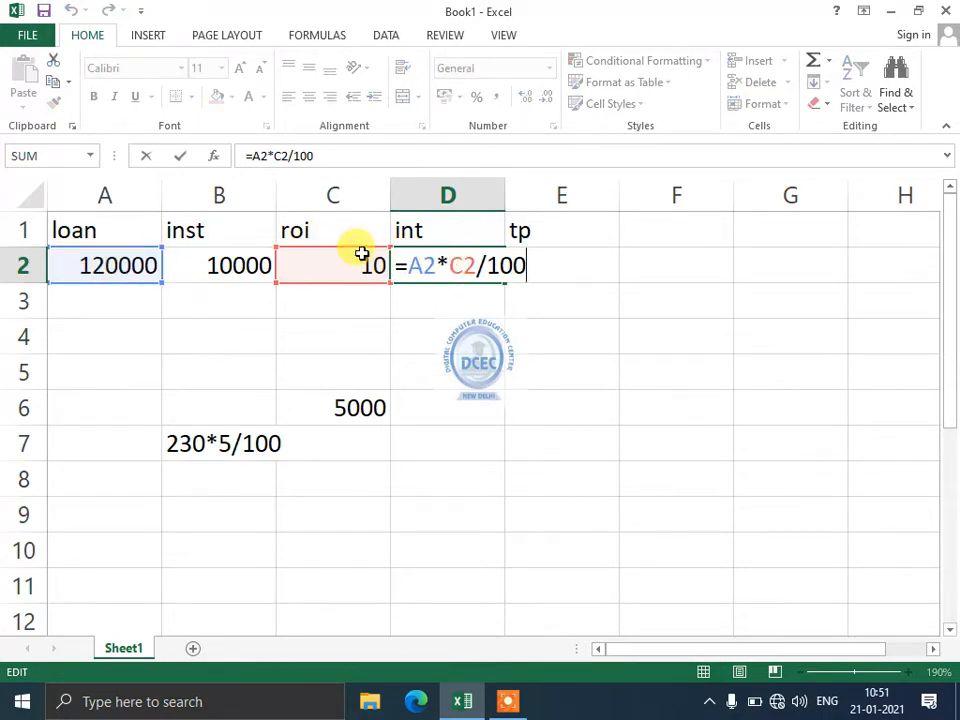
key("Return")
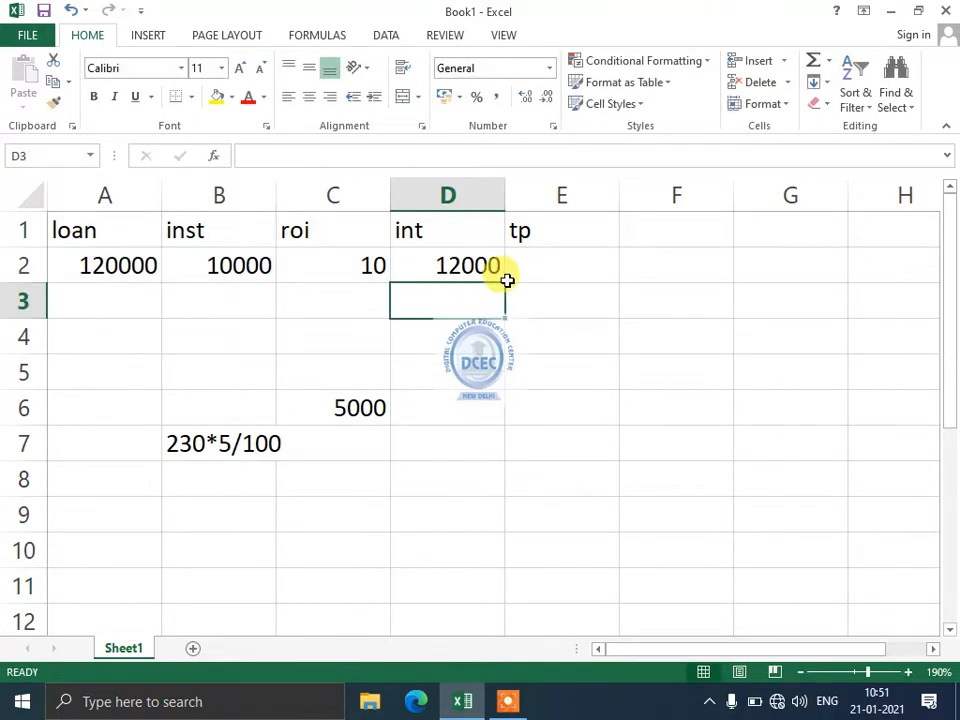
Enter the general percentage rule kiska*kitna/100 as text in cell C8
left_click(349, 488)
type("kis")
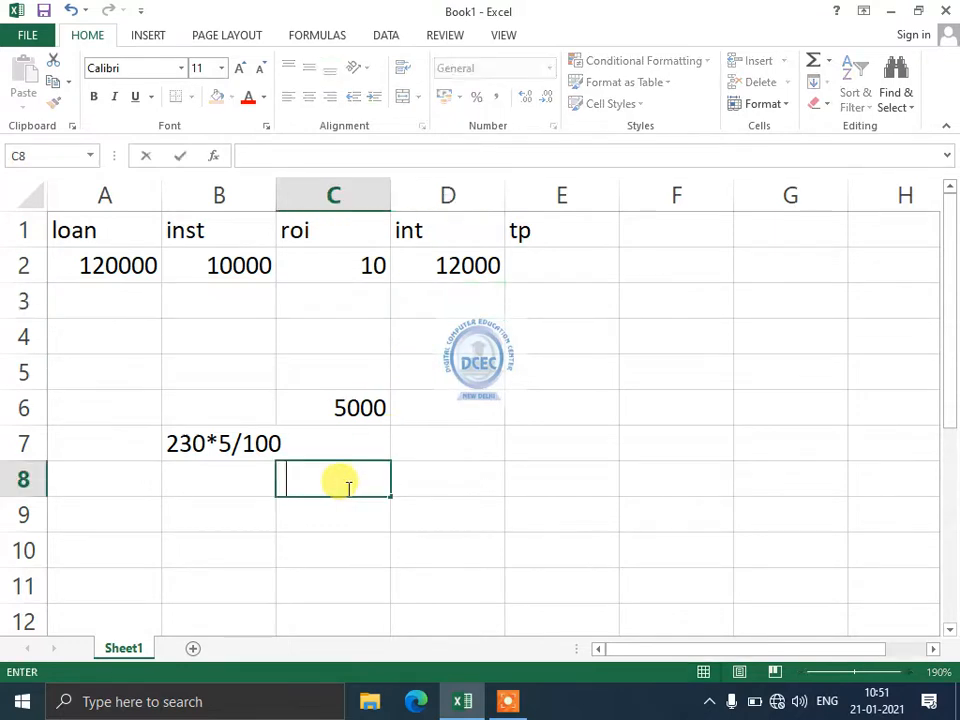
type("ka")
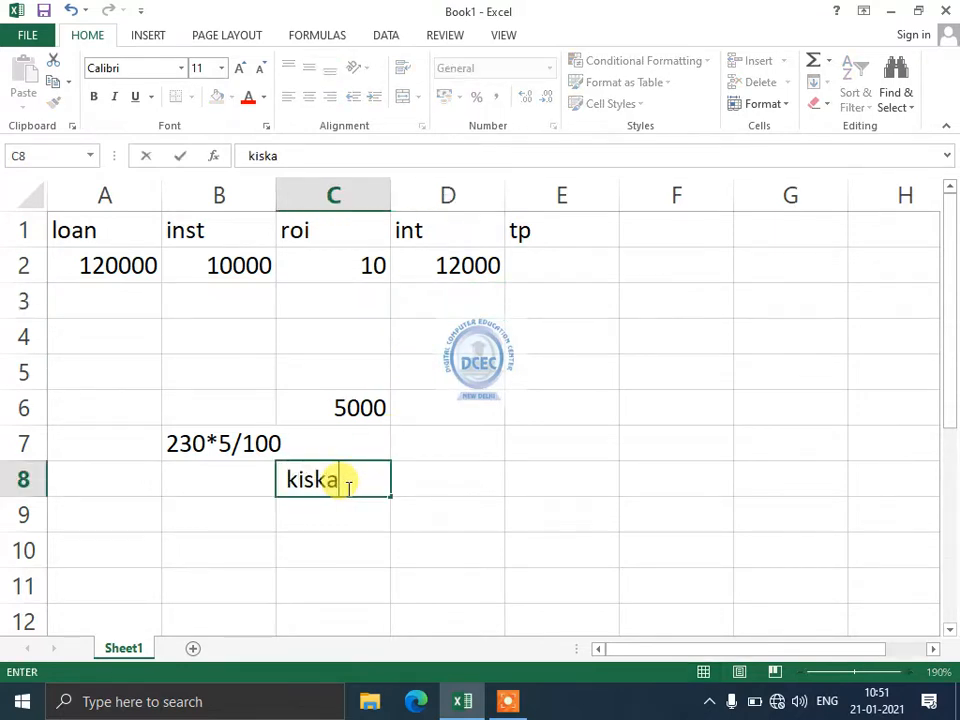
type("*kitna")
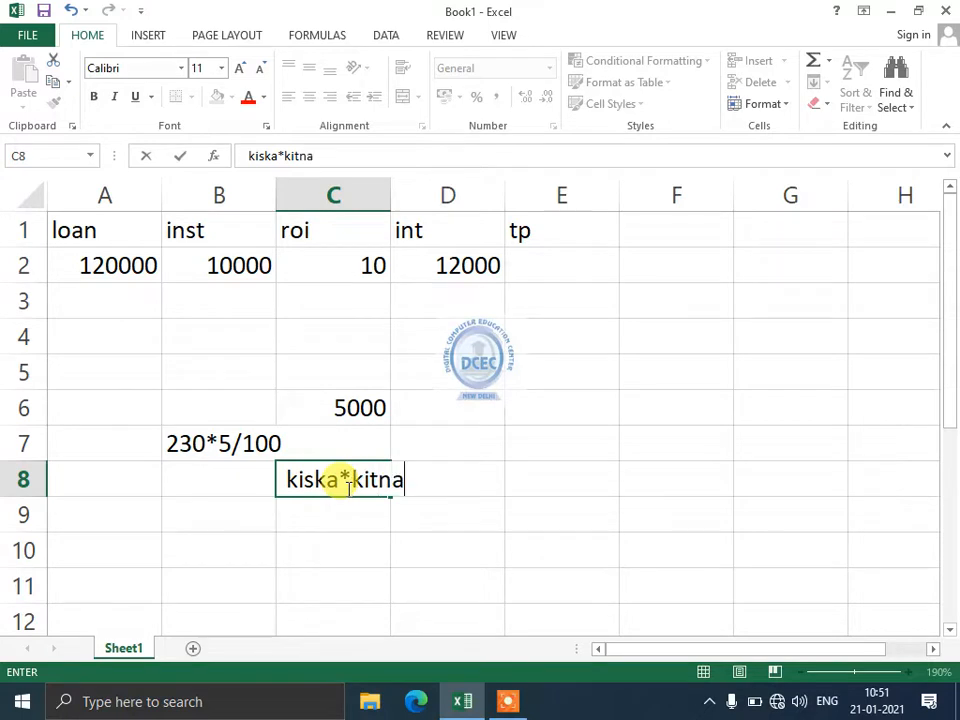
type("/100")
key("Return")
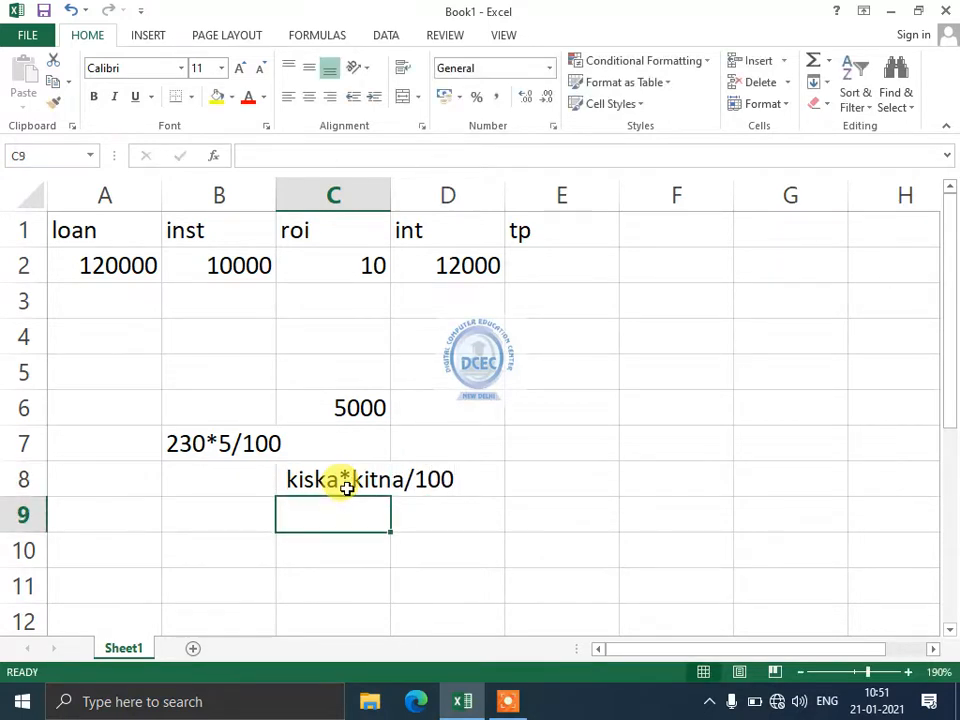
Extend the interest formula in cell D2 to the monthly calculation =A2*C2/100/12
key("Up")
key("Up")
key("Up")
key("Up")
key("Up")
key("Up")
key("Up")
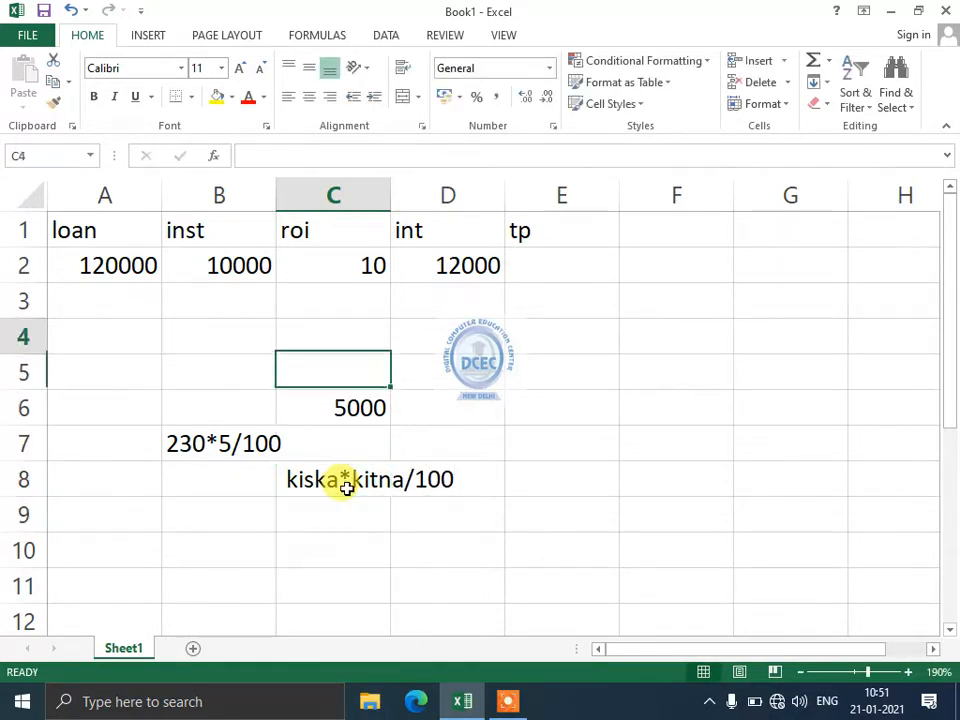
key("Left")
key("Left")
key("Right")
key("Right")
key("Right")
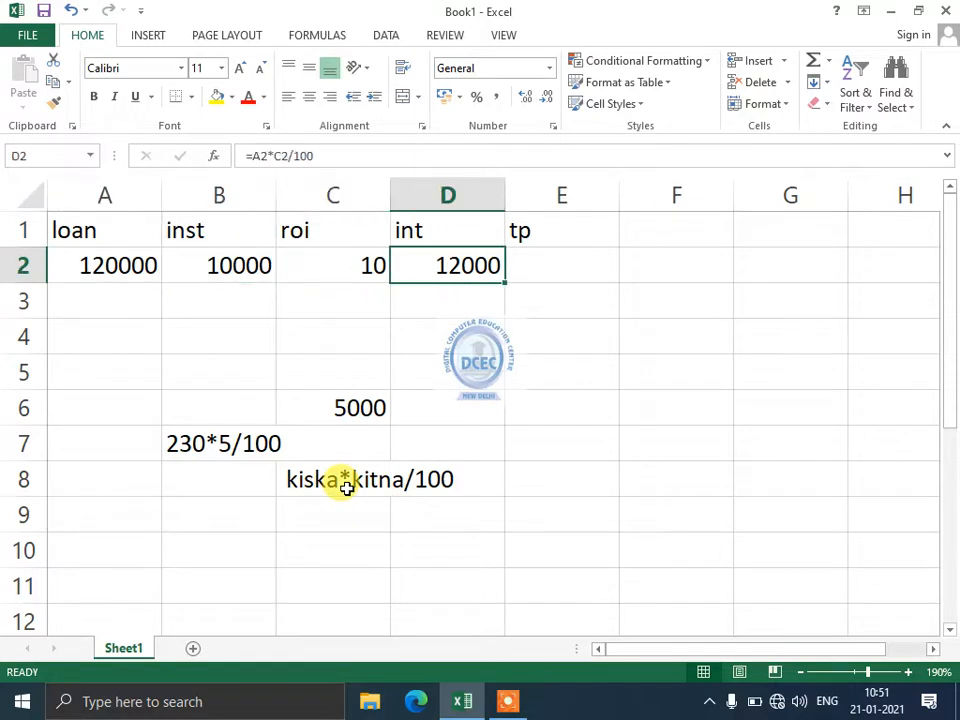
key("Left")
key("Left")
key("Left")
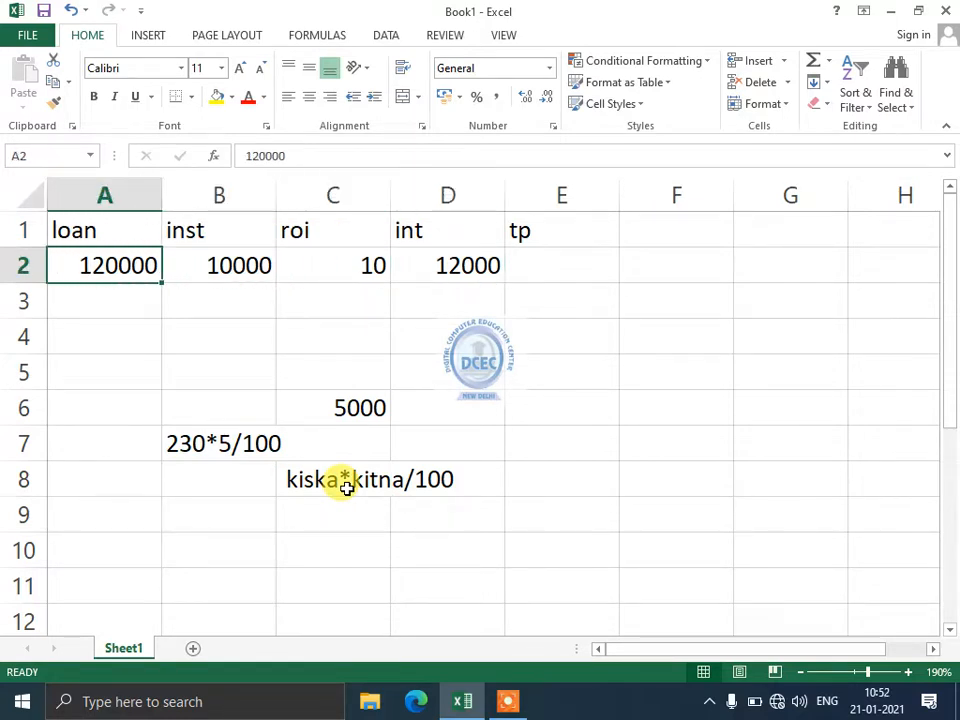
key("Right")
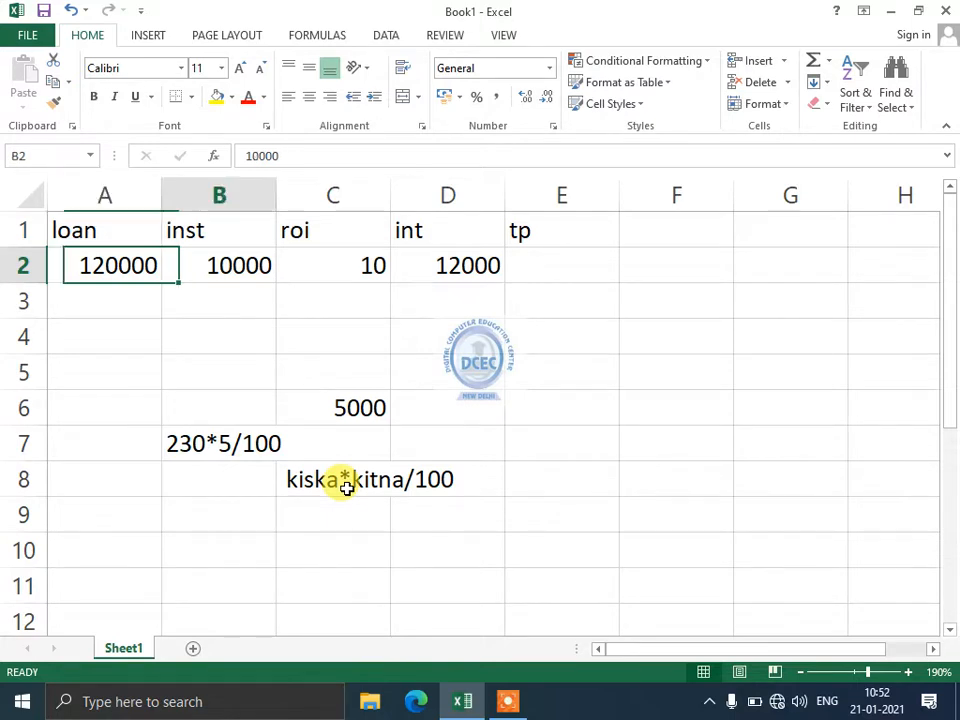
key("Right")
key("Right")
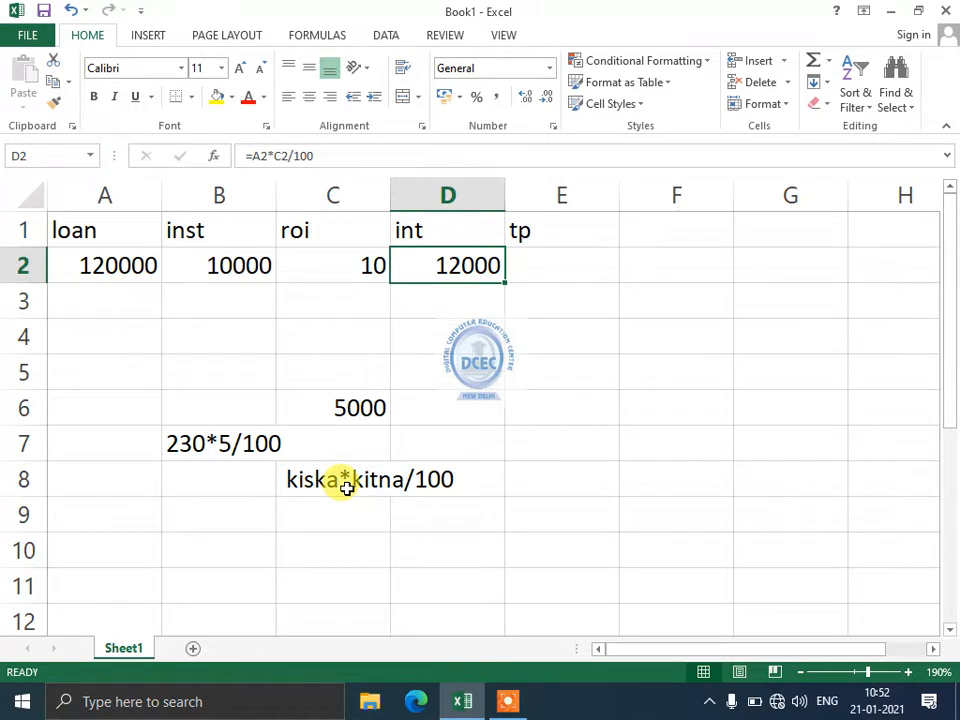
key("F2")
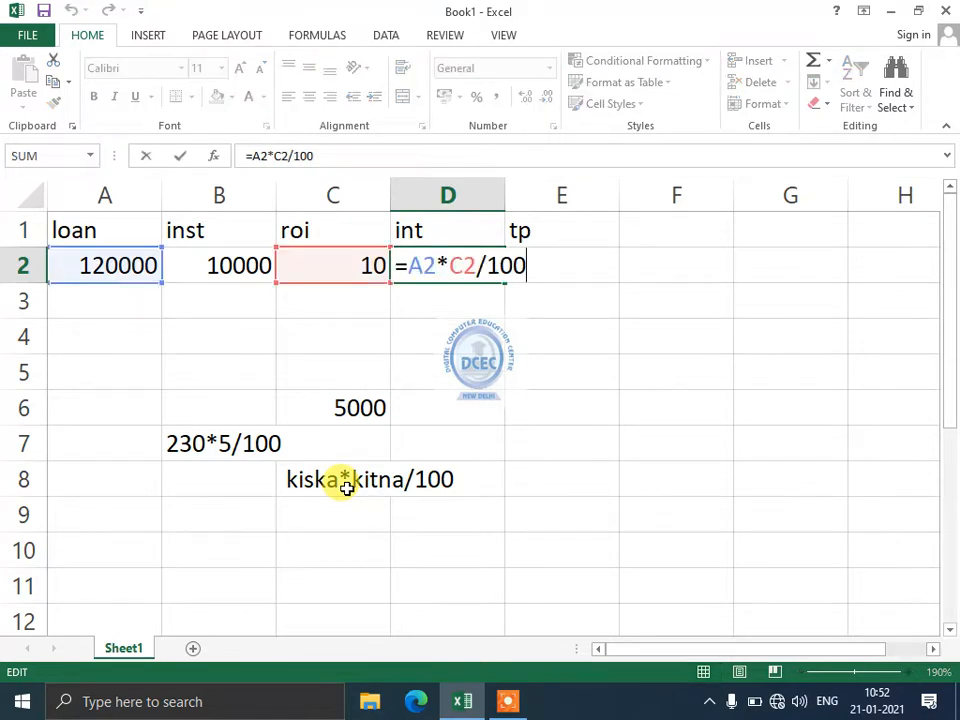
type("/12")
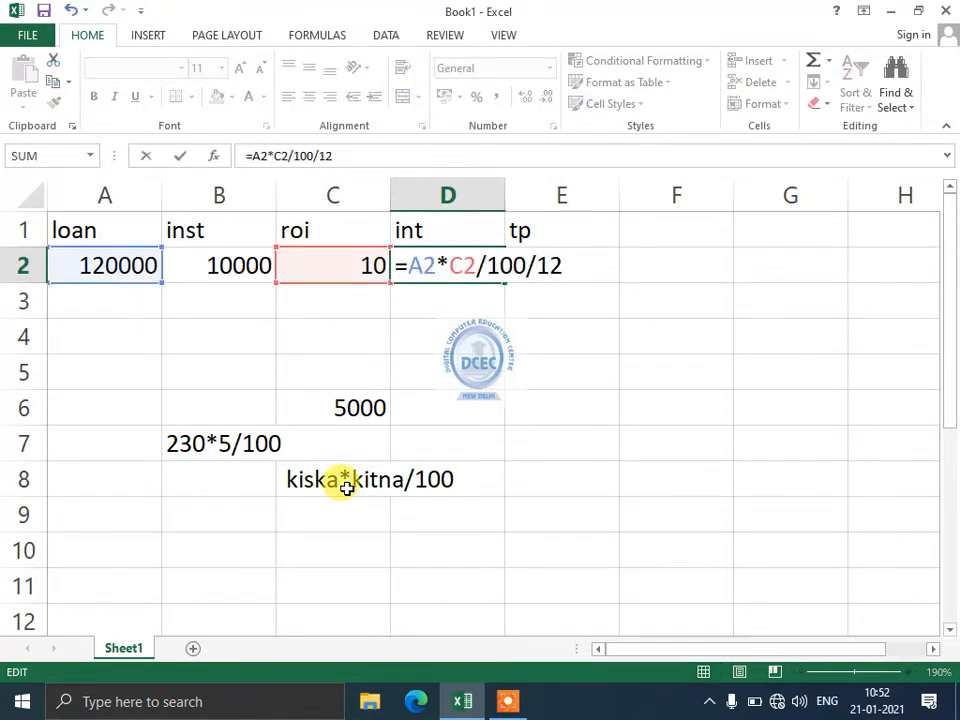
key("Return")
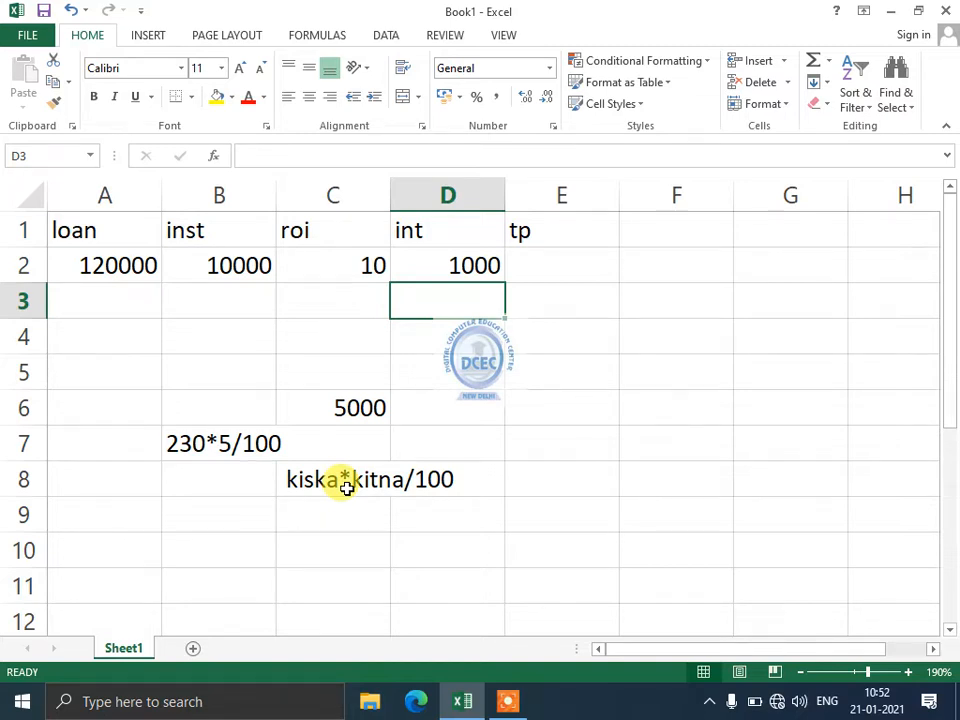
Calculate the total payment in cell E2, under the tp heading, with the formula =b2+d2
left_click(463, 256)
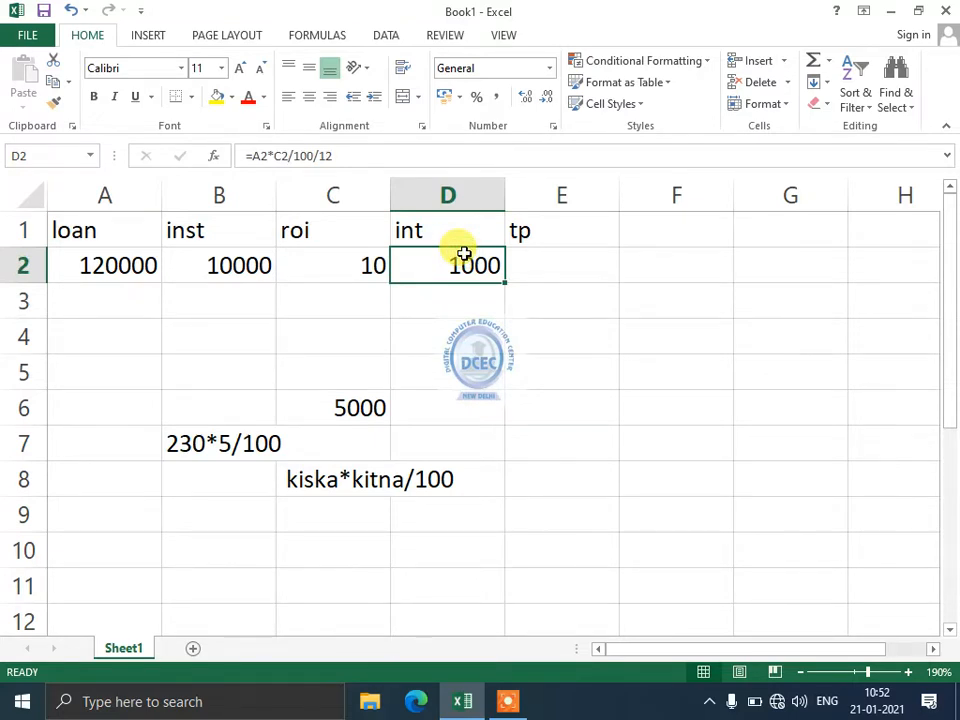
left_click(559, 255)
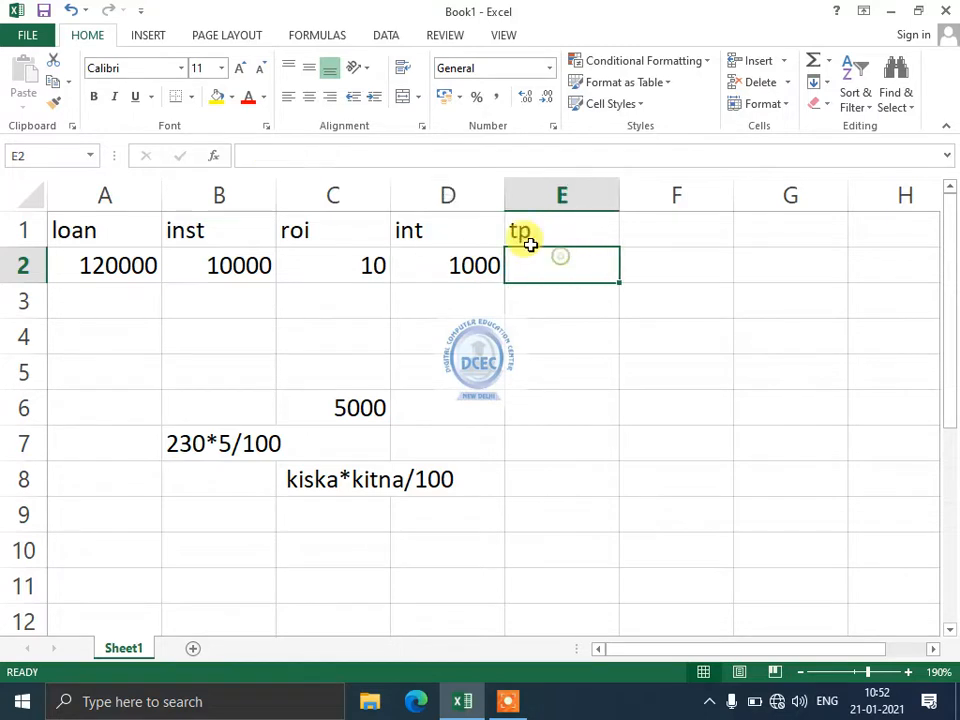
left_click(81, 257)
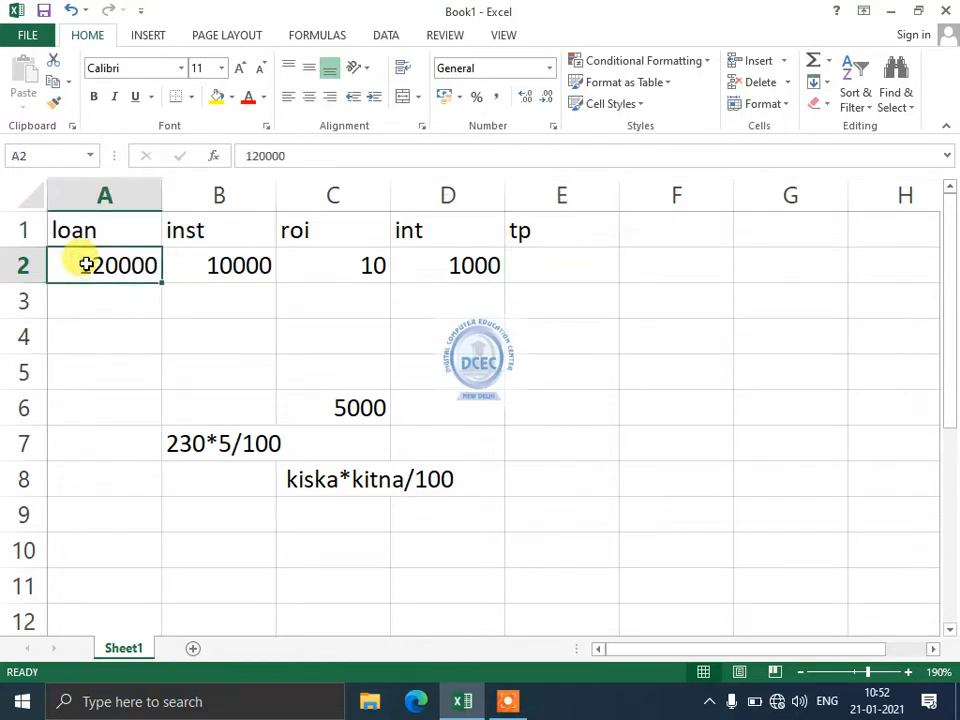
left_click(220, 270)
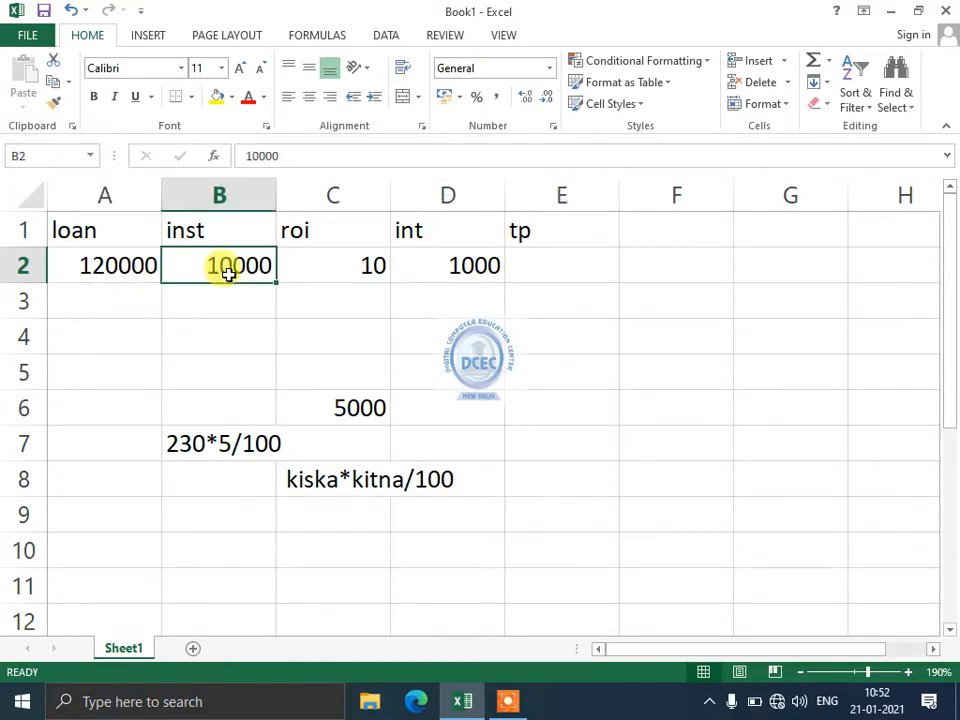
left_click(438, 275)
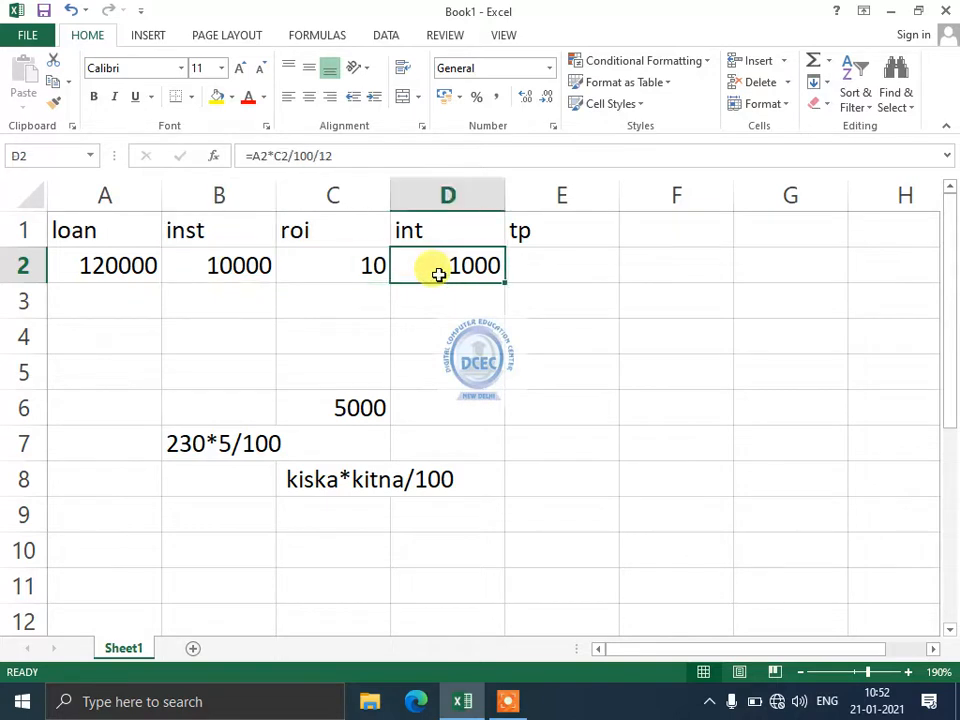
left_click(553, 262)
type("=")
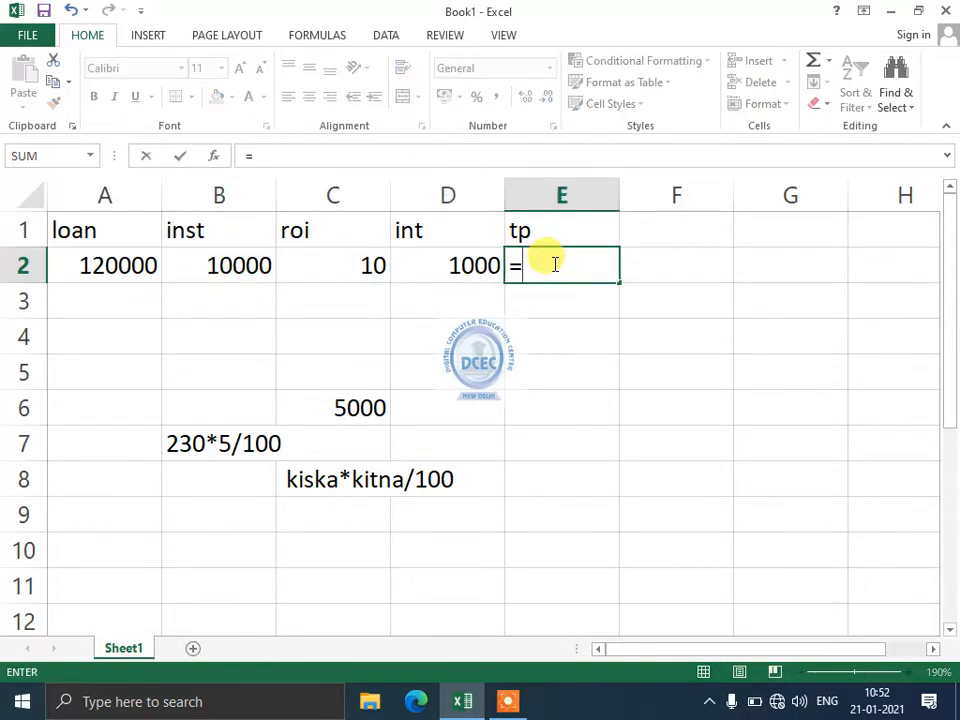
left_click(248, 256)
type("+")
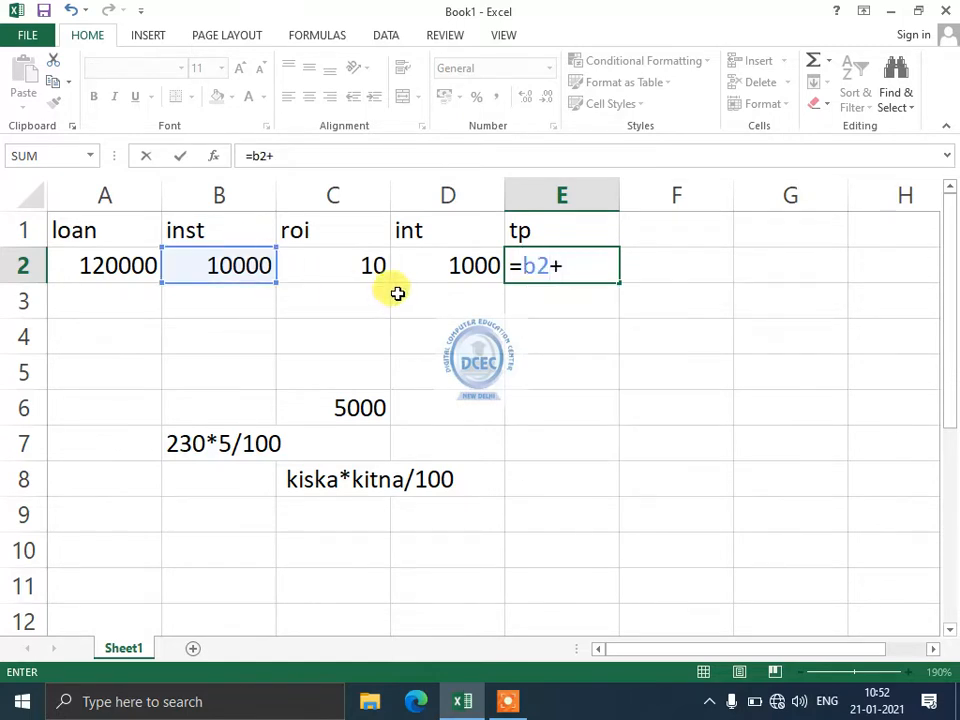
type("d2")
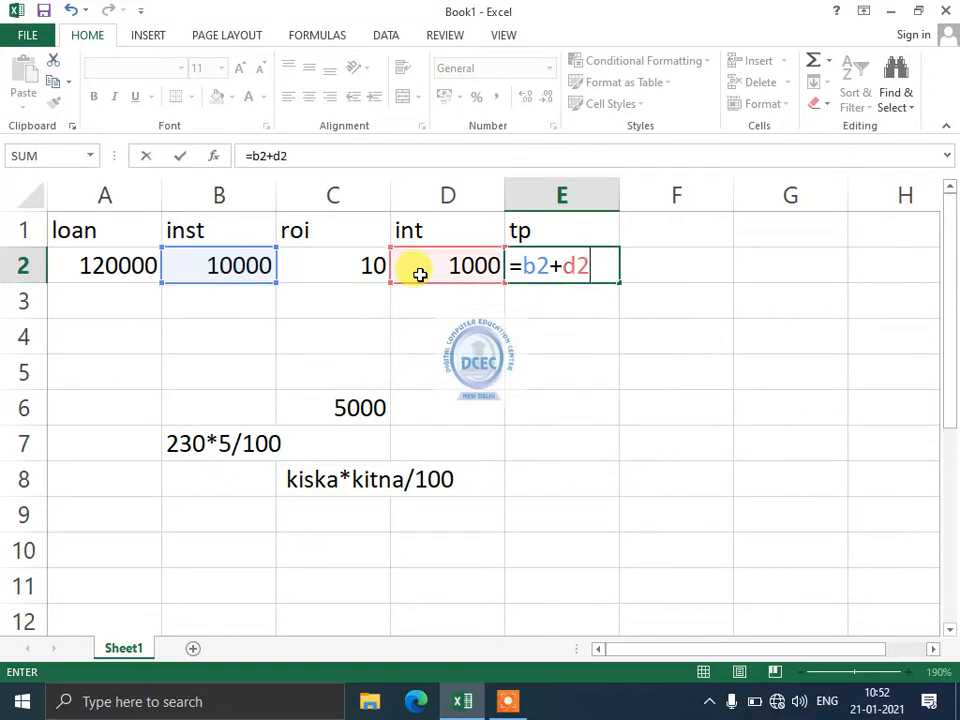
key("Return")
key("Up")
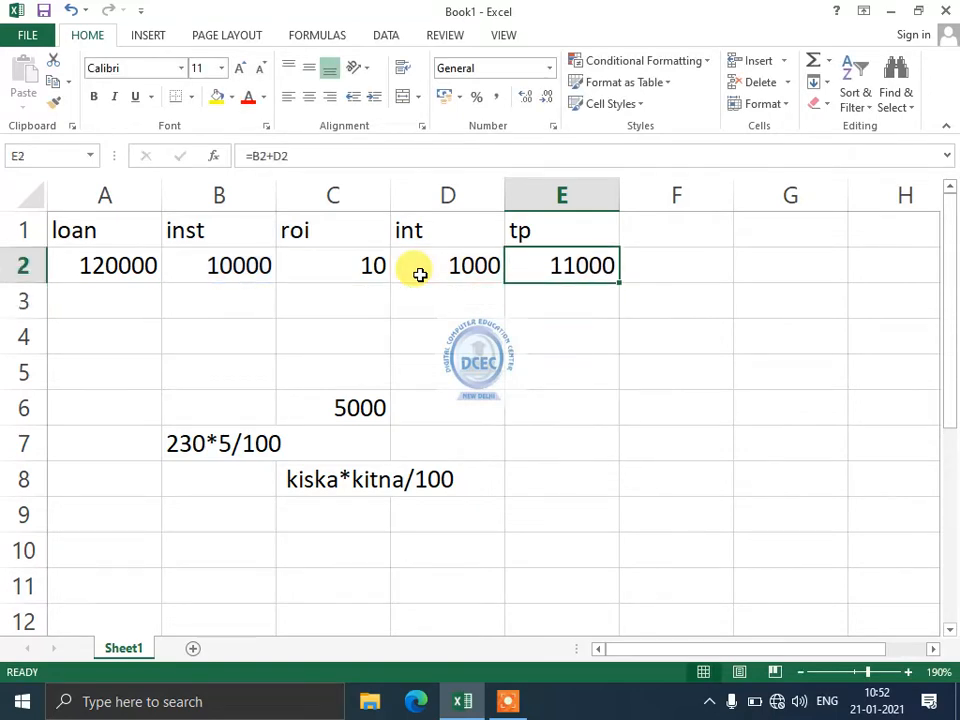
Add the column heading flat in cell F1, next to the tp heading
key("Up")
key("Down")
key("Right")
key("Up")
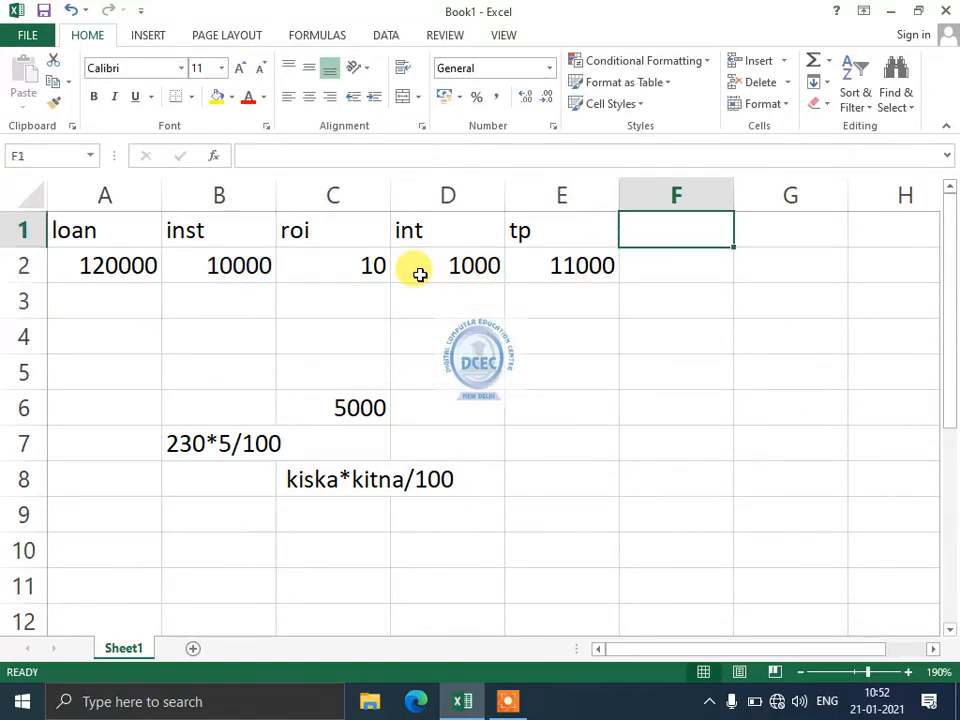
key("Down")
key("Up")
key("Down")
key("Up")
type("flat")
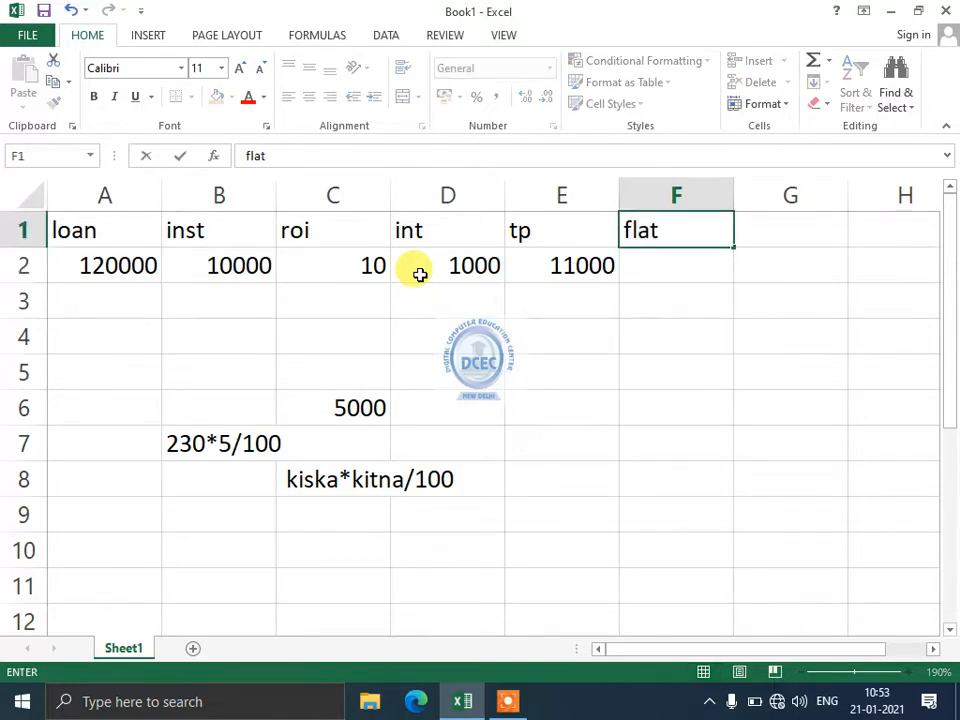
key("Return")
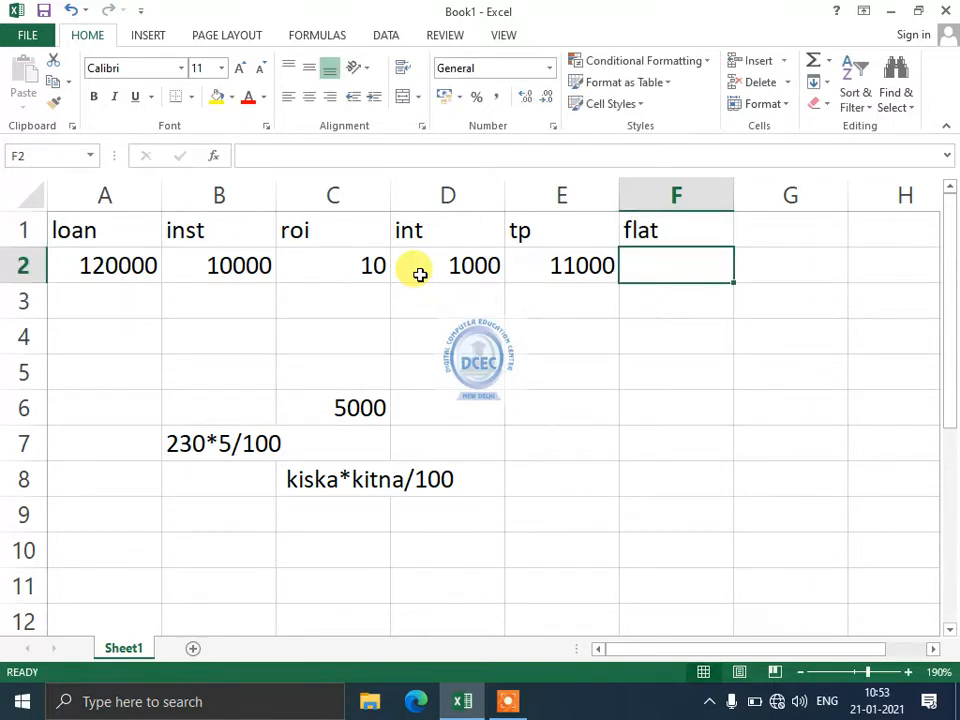
Enter the word reduce in cell F2, directly below the flat heading
left_click(591, 266)
left_click(655, 266)
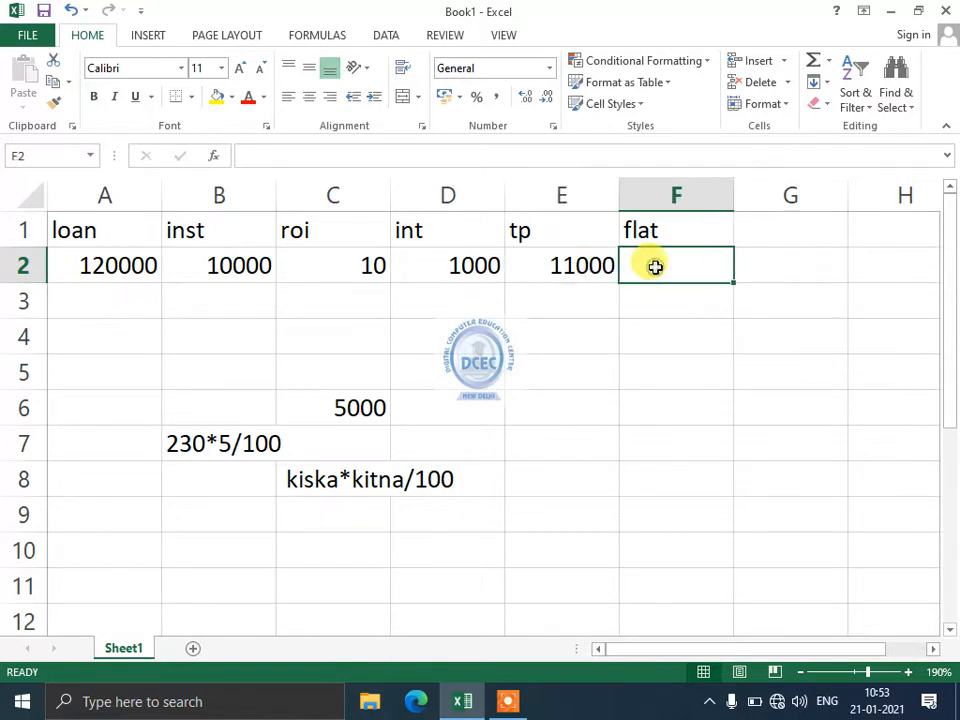
type("reduce")
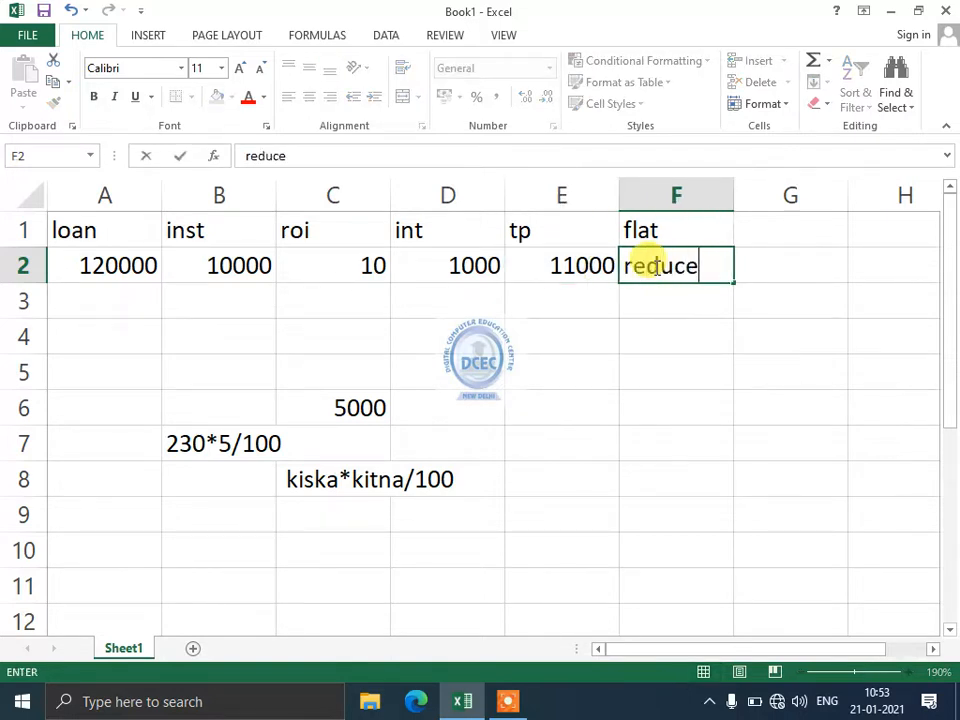
key("Return")
left_click(599, 266)
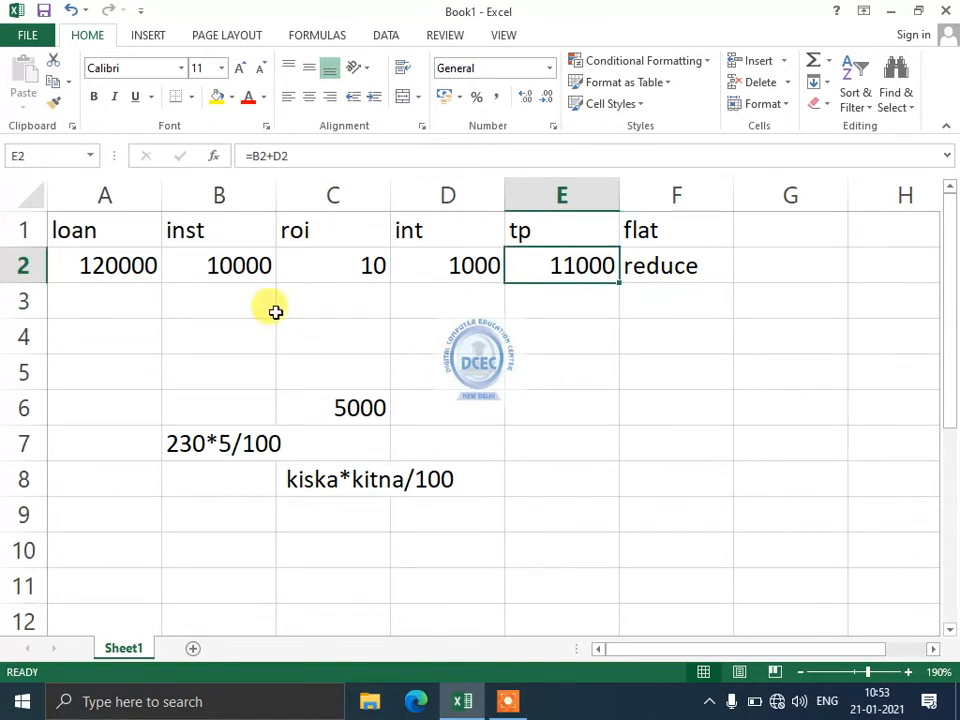
Calculate the remaining loan balance in cell A3 with the formula =a2-B2
left_click(116, 289)
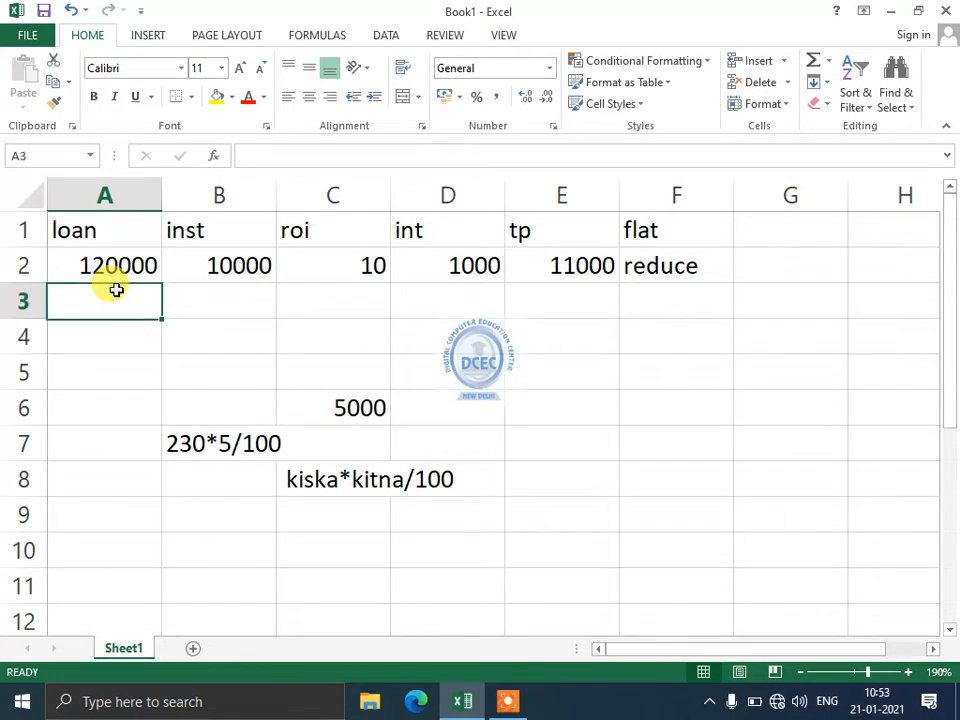
key("Up")
key("Right")
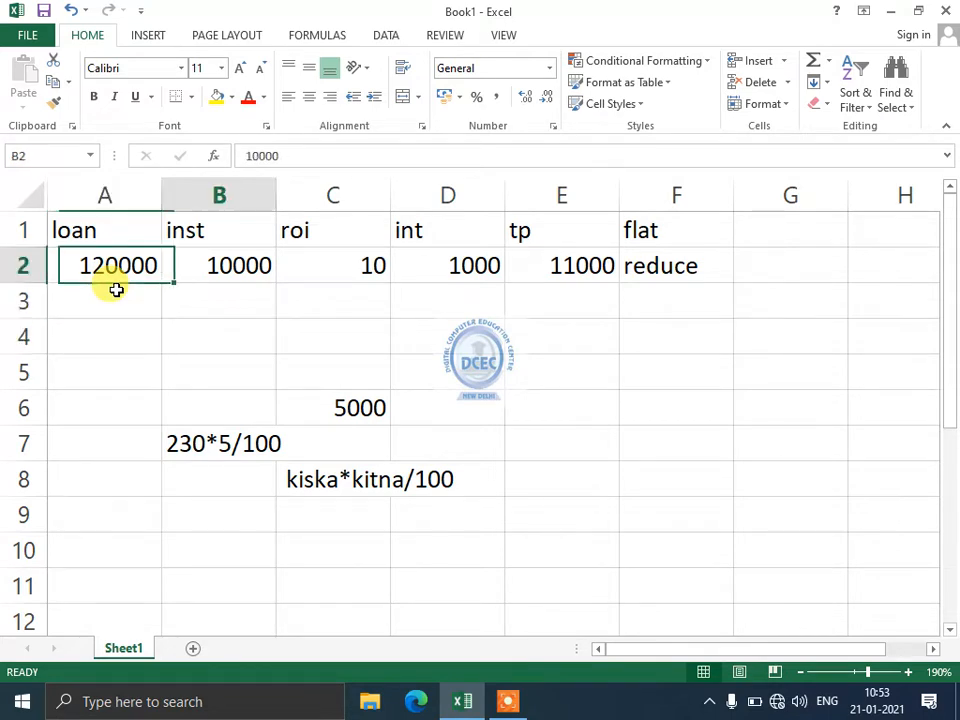
key("Left")
key("Right")
key("Right")
key("Left")
key("Left")
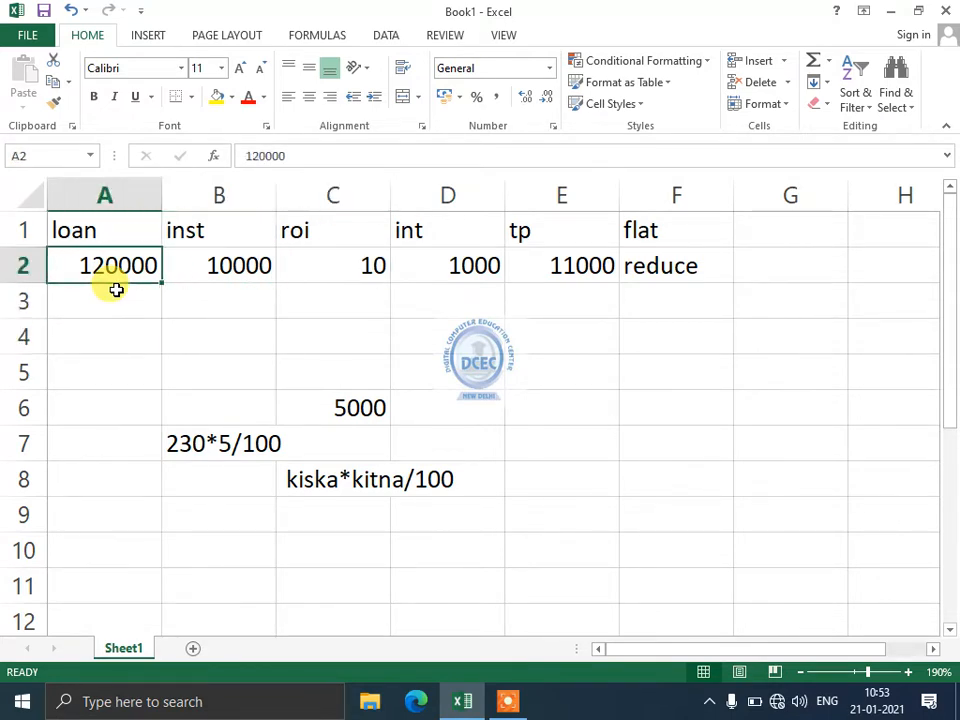
key("Down")
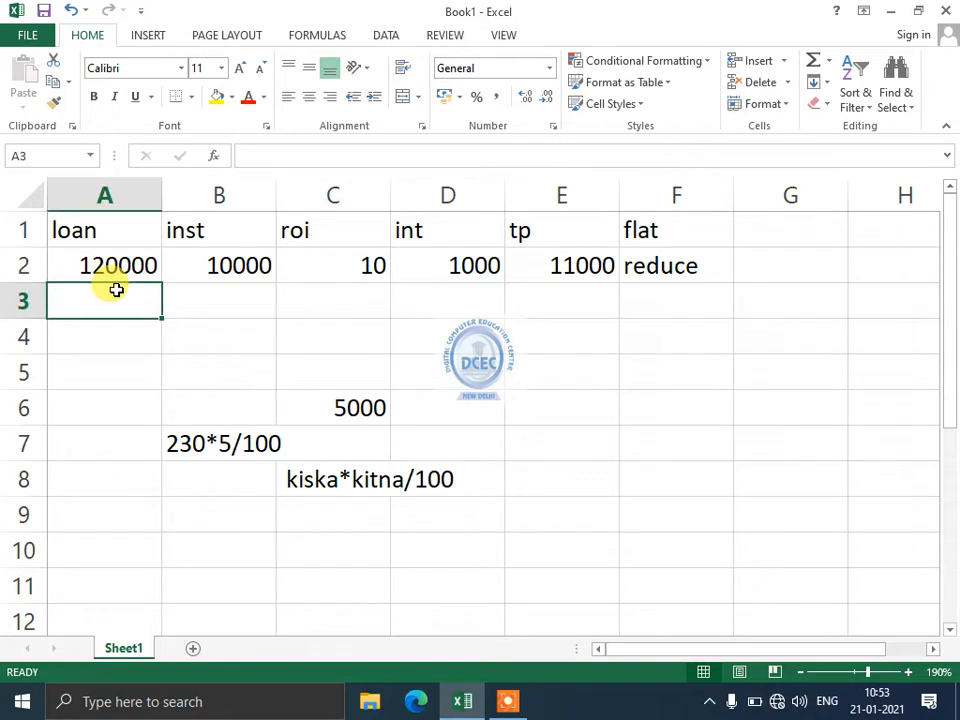
type("=a")
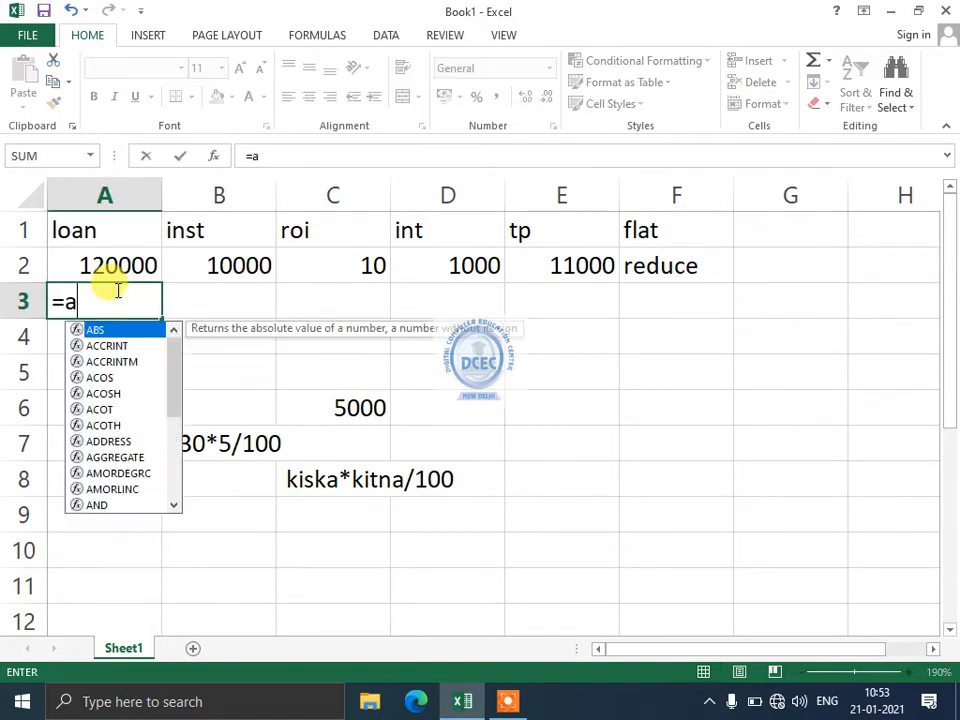
type("2-B2")
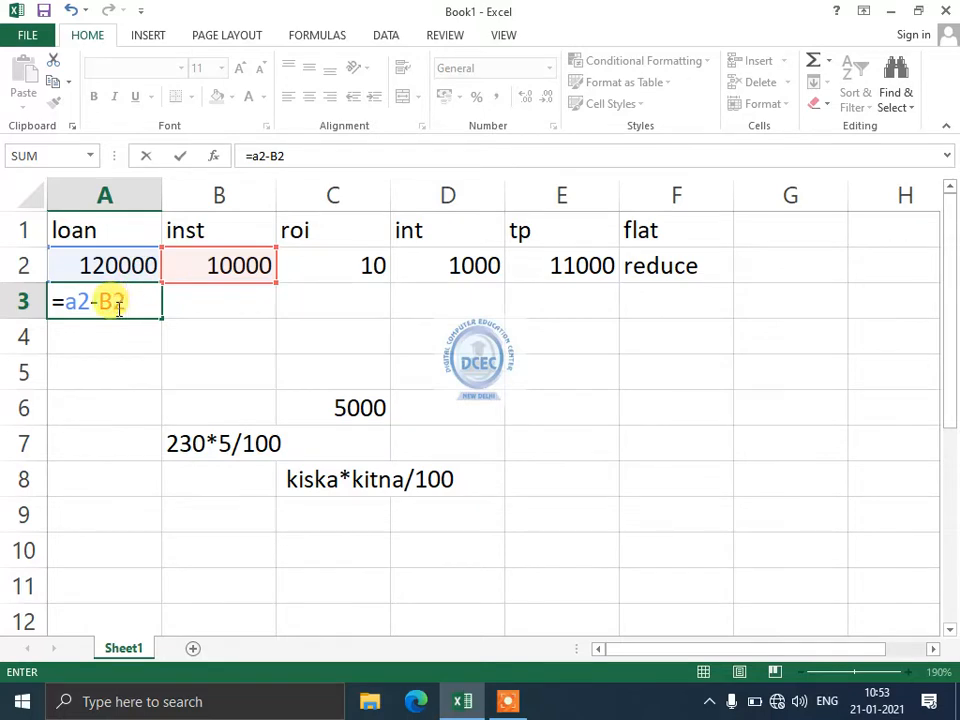
key("Return")
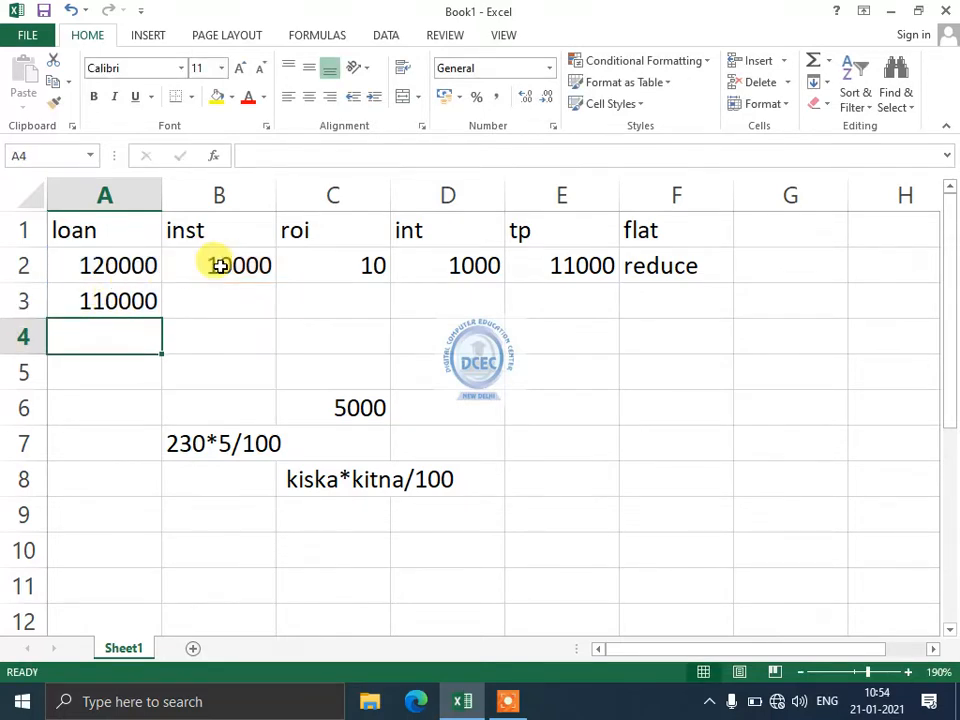
Fill row 3 with an installment of 10000 in cell B3 and an interest rate of 10 in cell C3
left_click(130, 301)
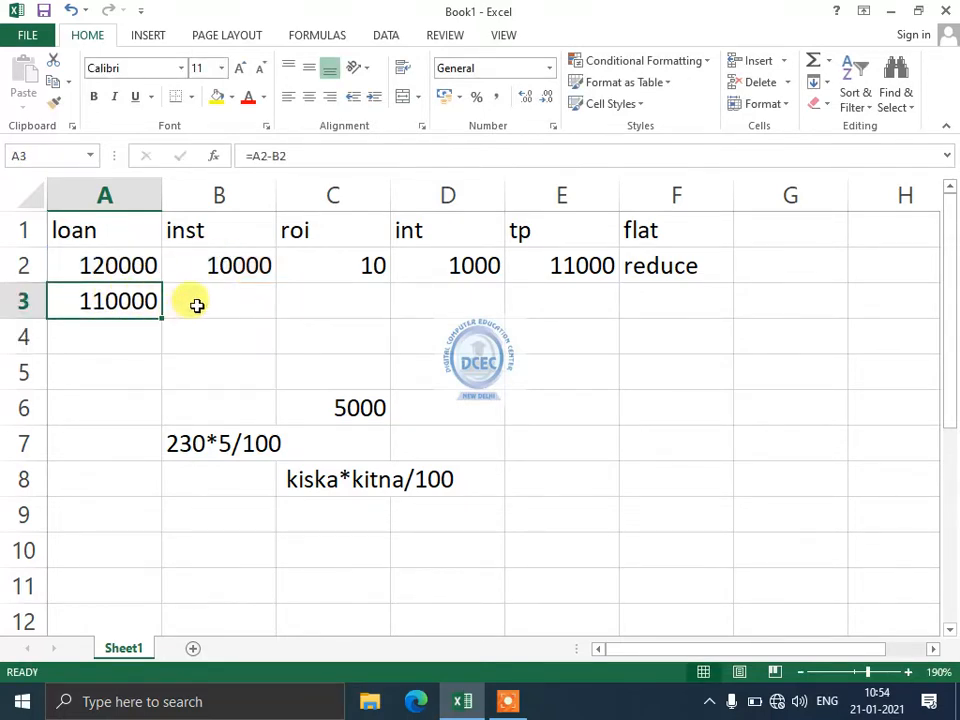
left_click(197, 305)
type("10000")
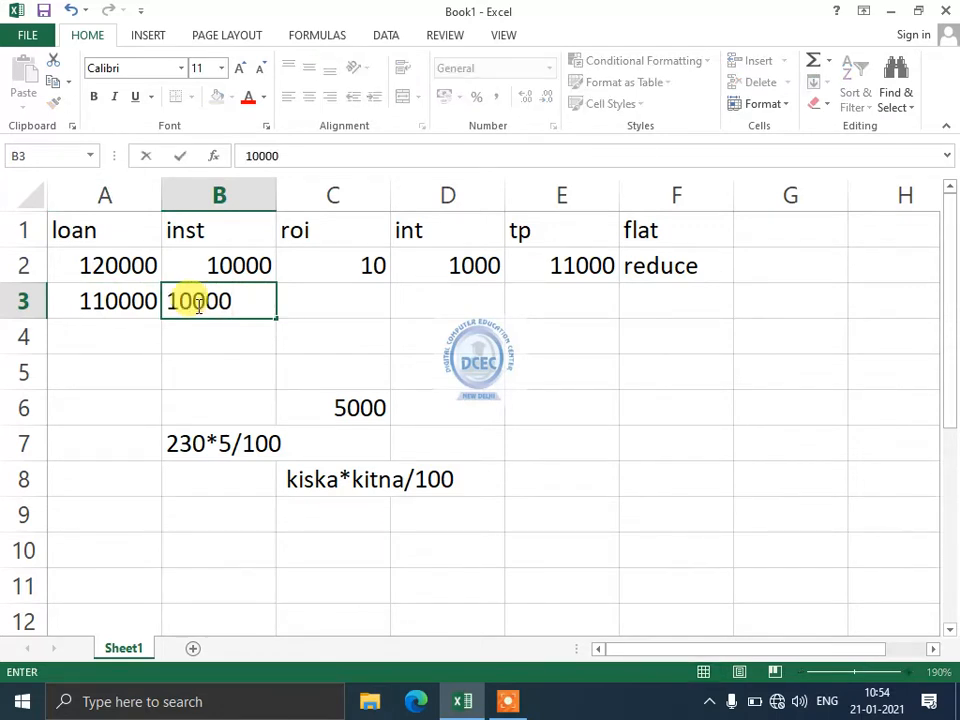
key("Return")
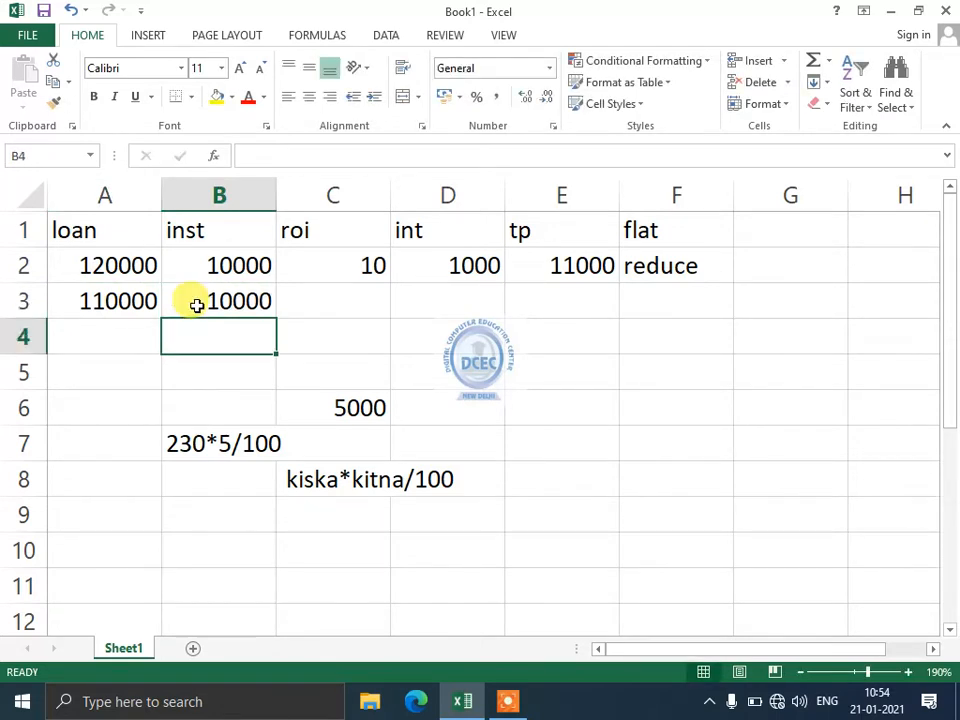
key("Up")
key("Right")
type("10")
key("Right")
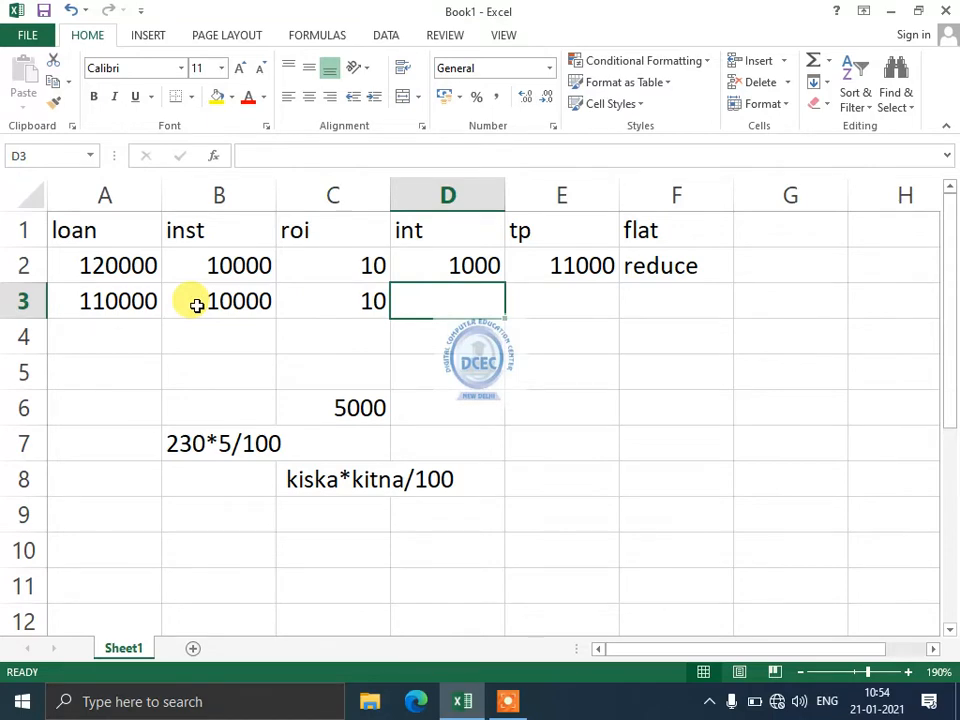
Calculate the second month's interest in cell D3 with the formula =A3*C3/100/12
type("=A2")
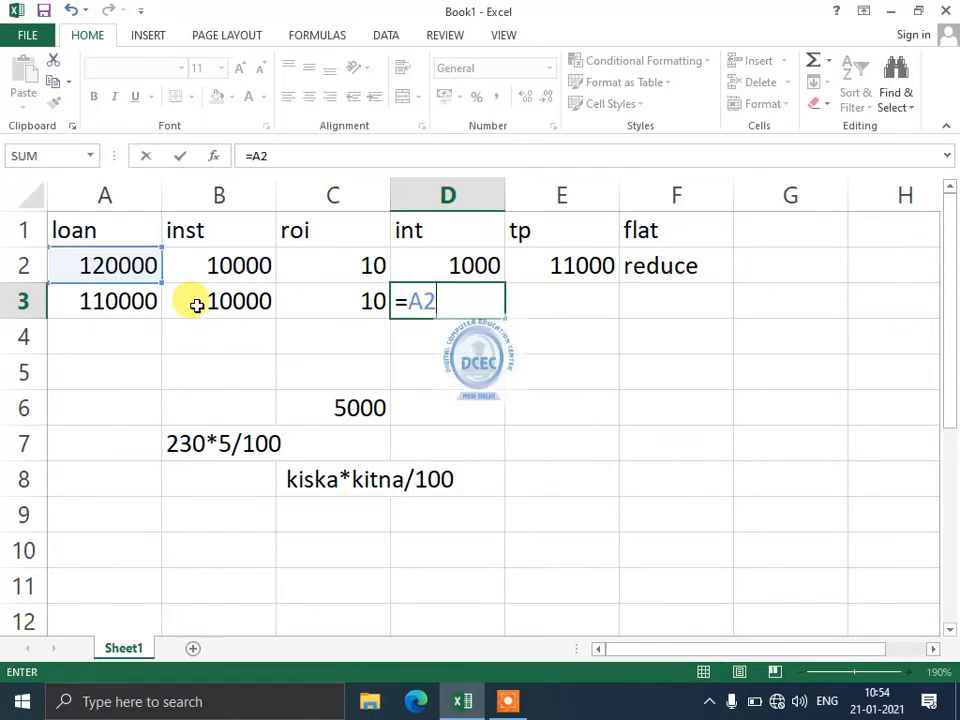
key("BackSpace")
type("3")
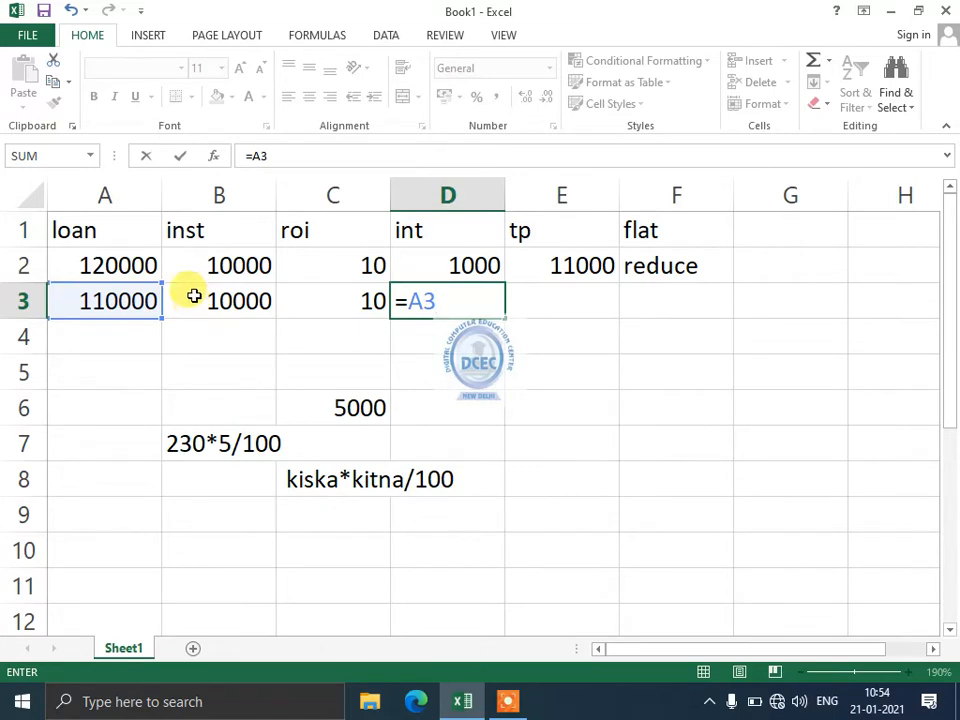
type("*C3")
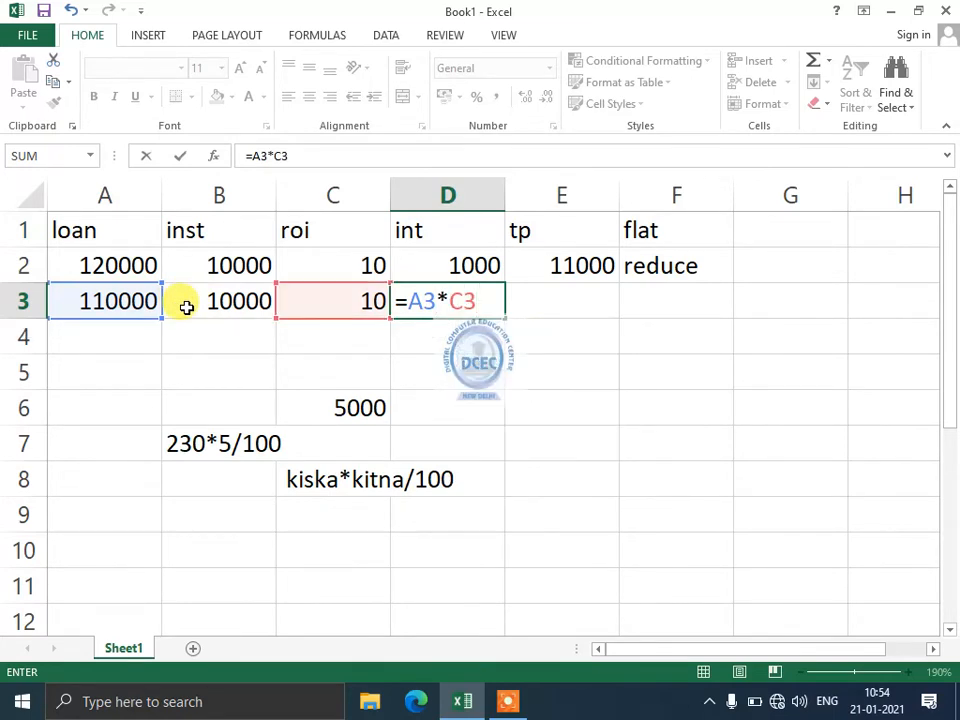
type("/100")
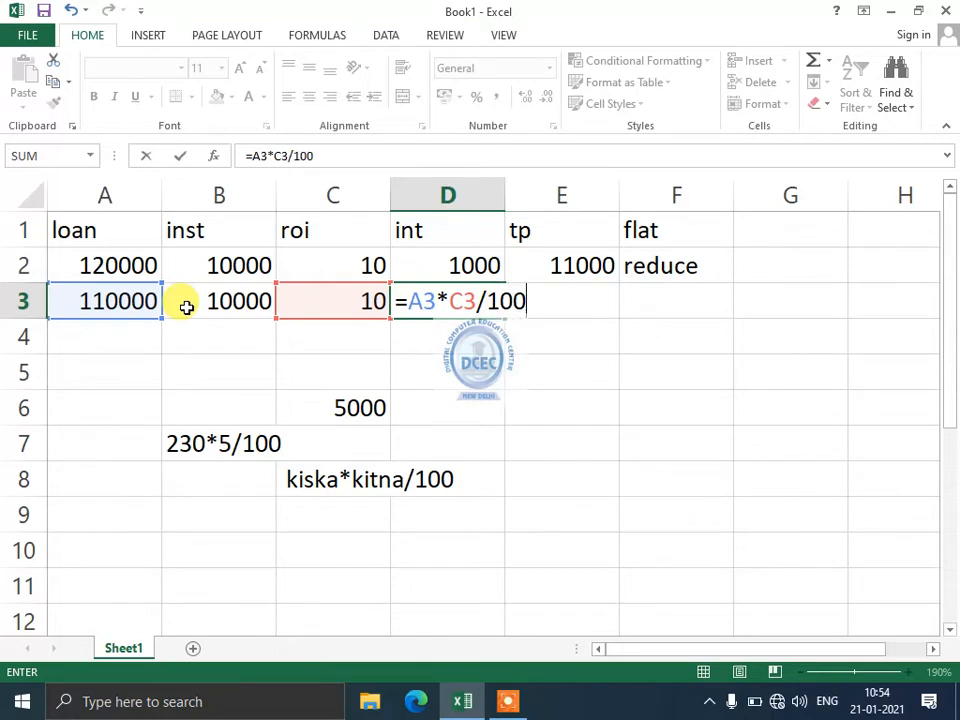
type("/12")
key("Return")
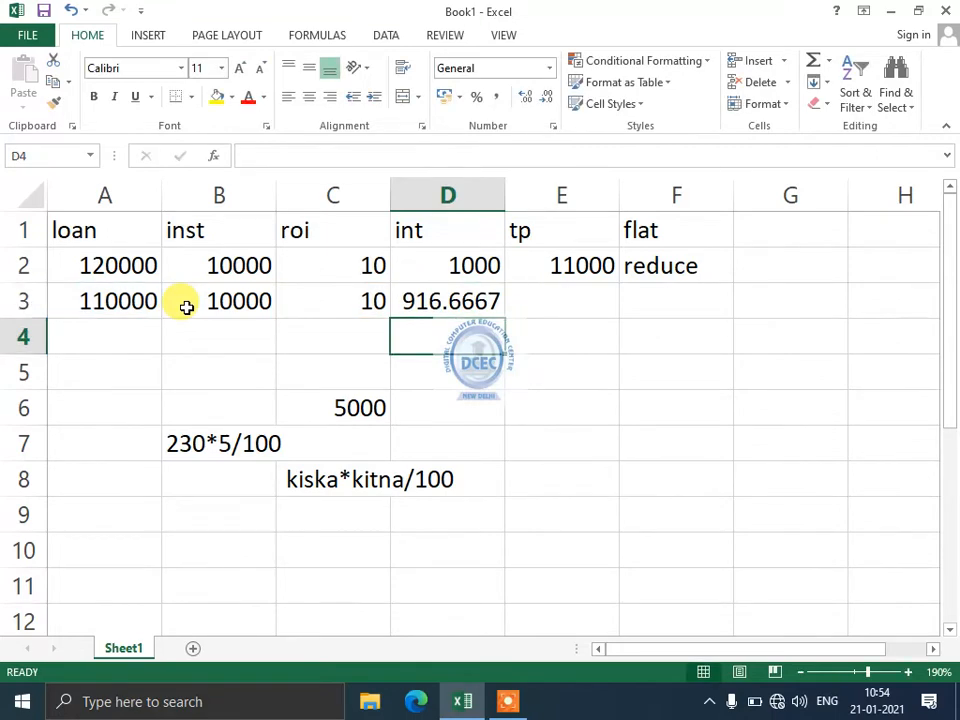
Calculate the second month's total payment in cell E3 with the formula =B3+D3
key("Up")
key("Left")
key("Left")
key("Left")
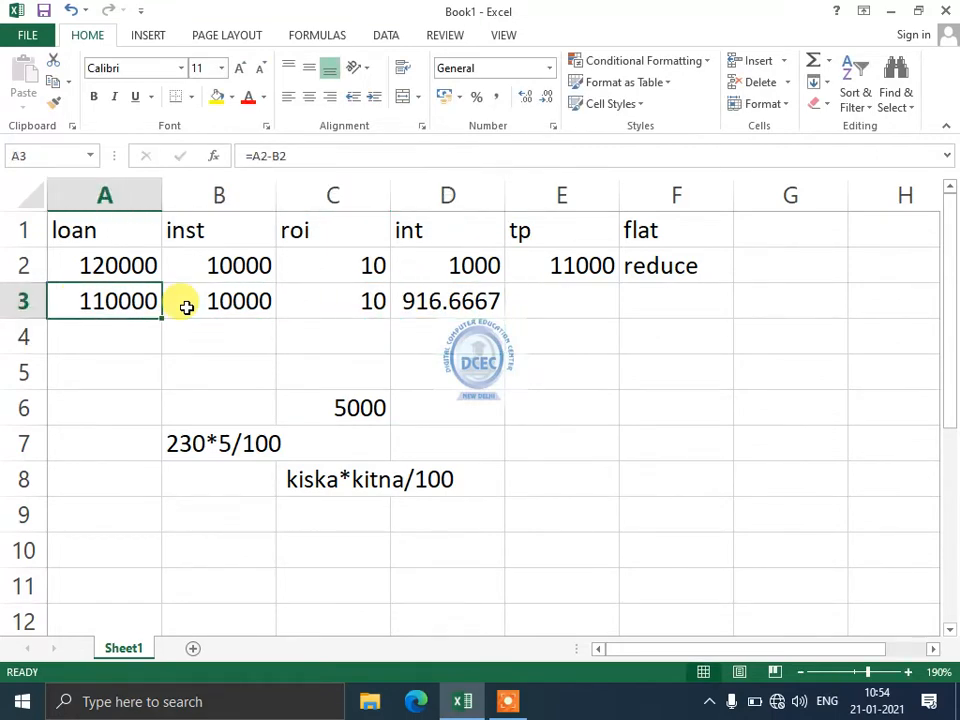
key("Right")
key("Right")
key("Right")
key("Right")
type("=")
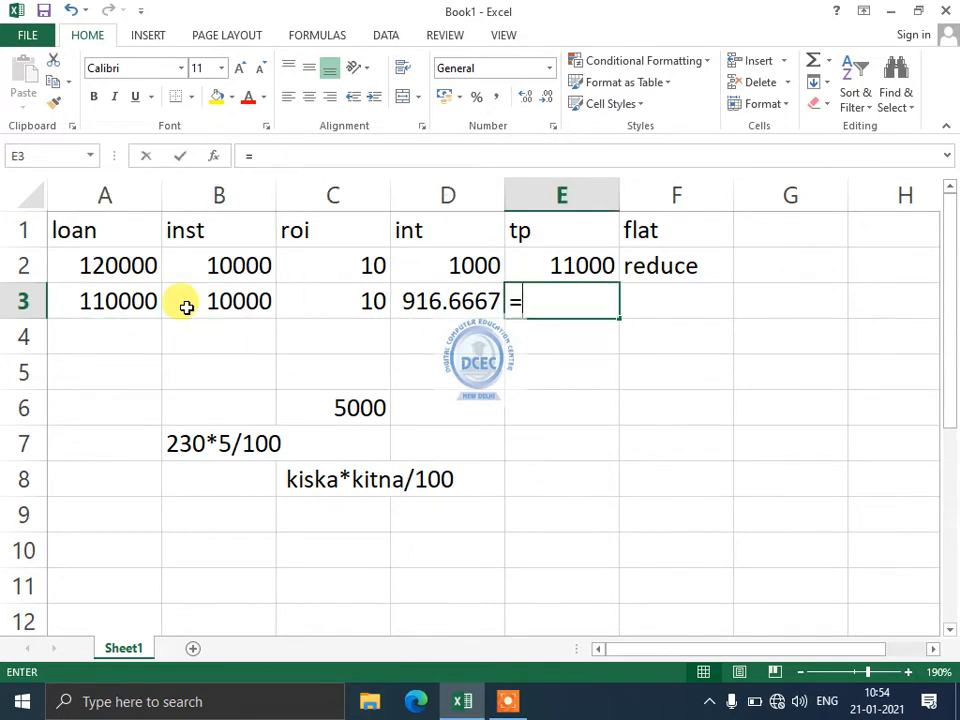
left_click(186, 307)
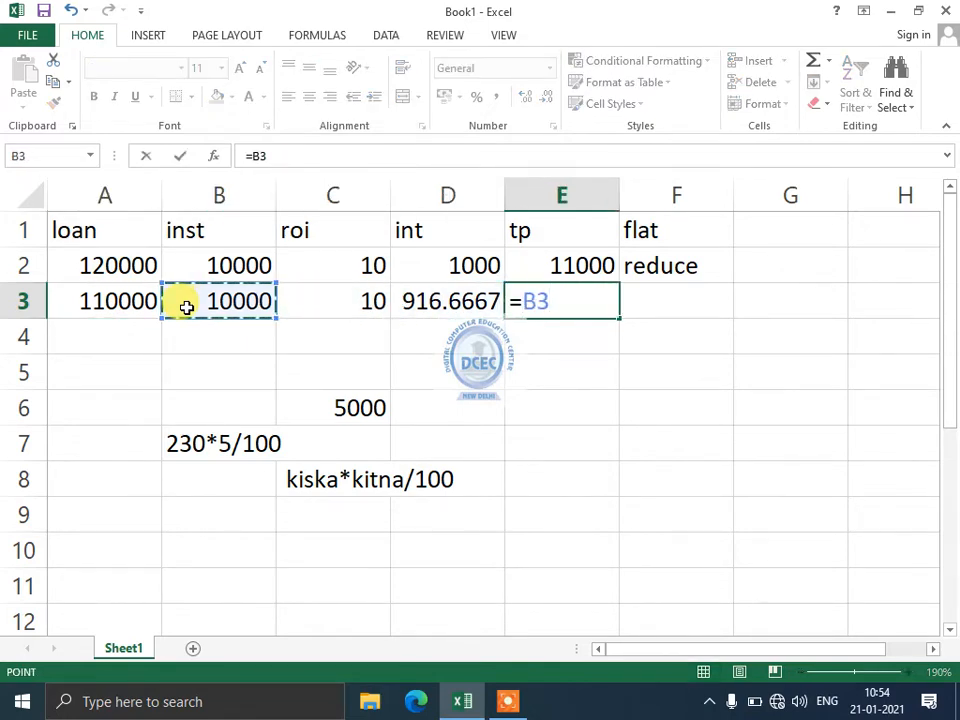
type("+B")
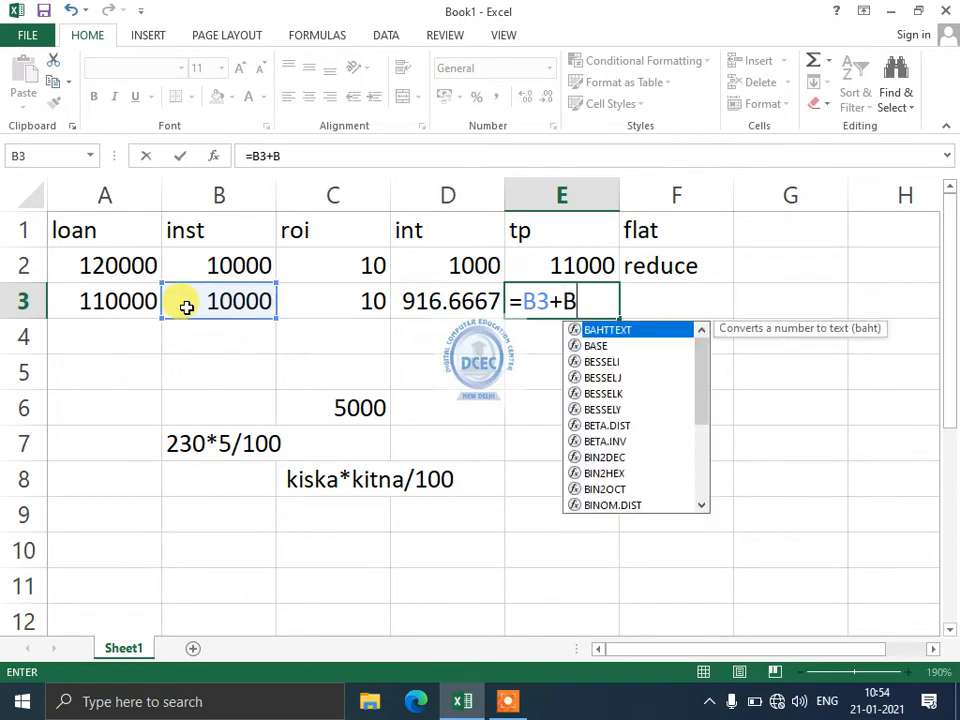
key("BackSpace")
type("D3")
key("Return")
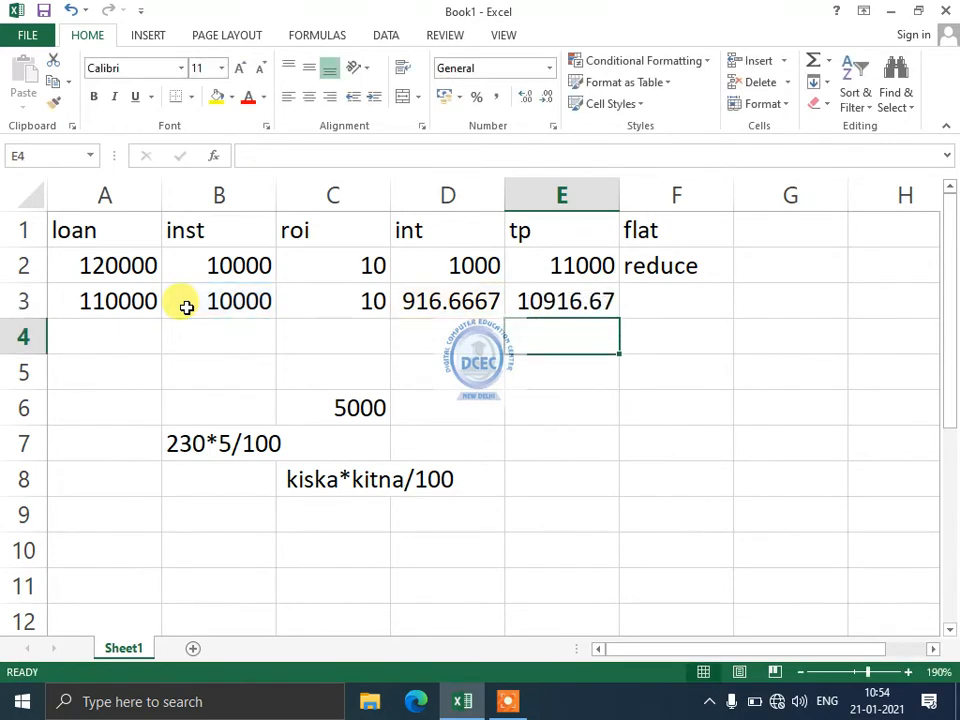
Calculate the third month's remaining loan balance in cell A4 with the formula =A3-B3
key("Up")
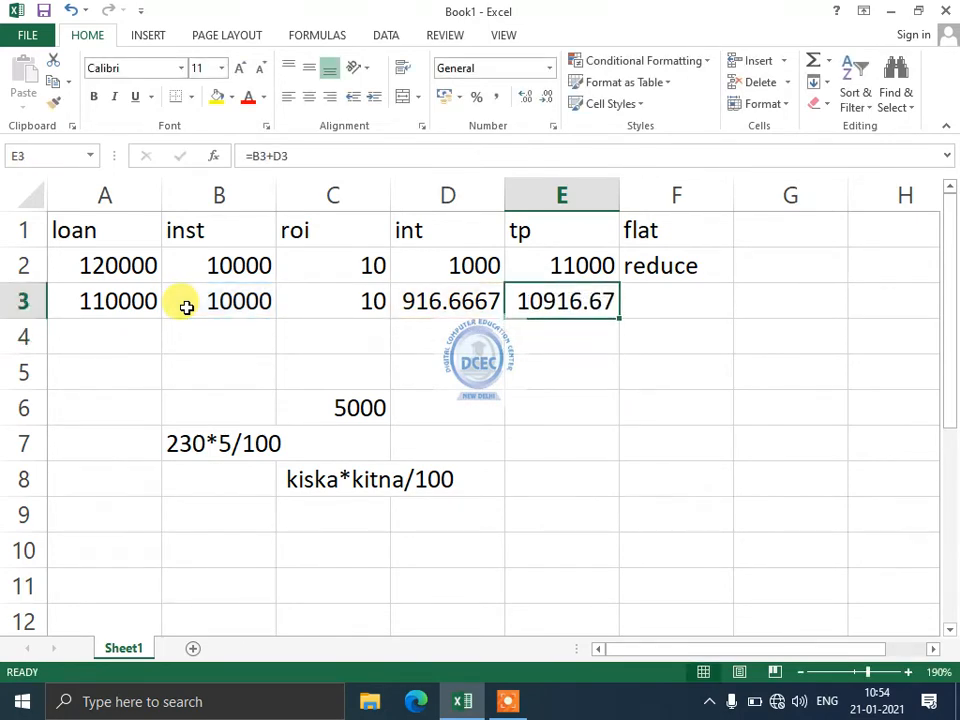
key("Down")
key("Down")
key("Left")
key("Left")
key("Left")
key("Left")
key("Up")
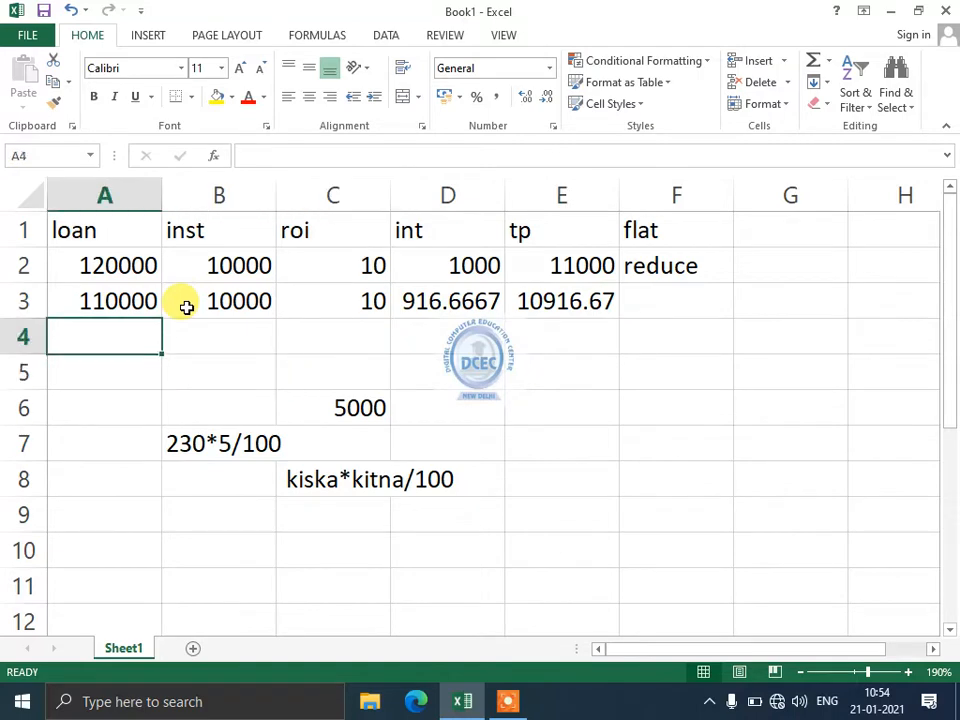
key("Up")
key("Up")
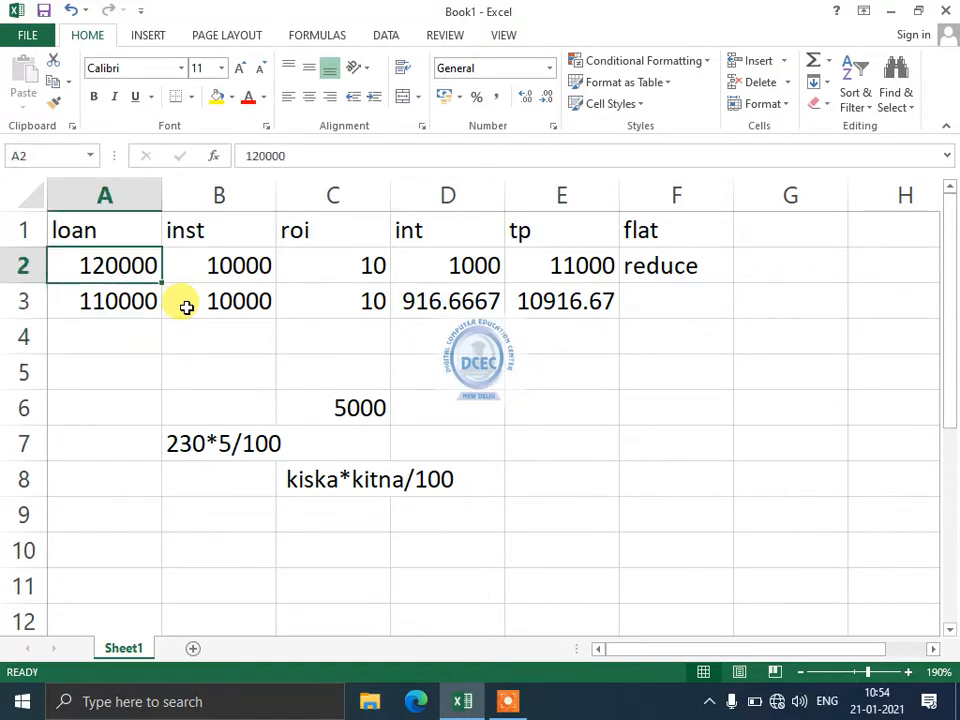
key("Right")
key("Left")
key("Down")
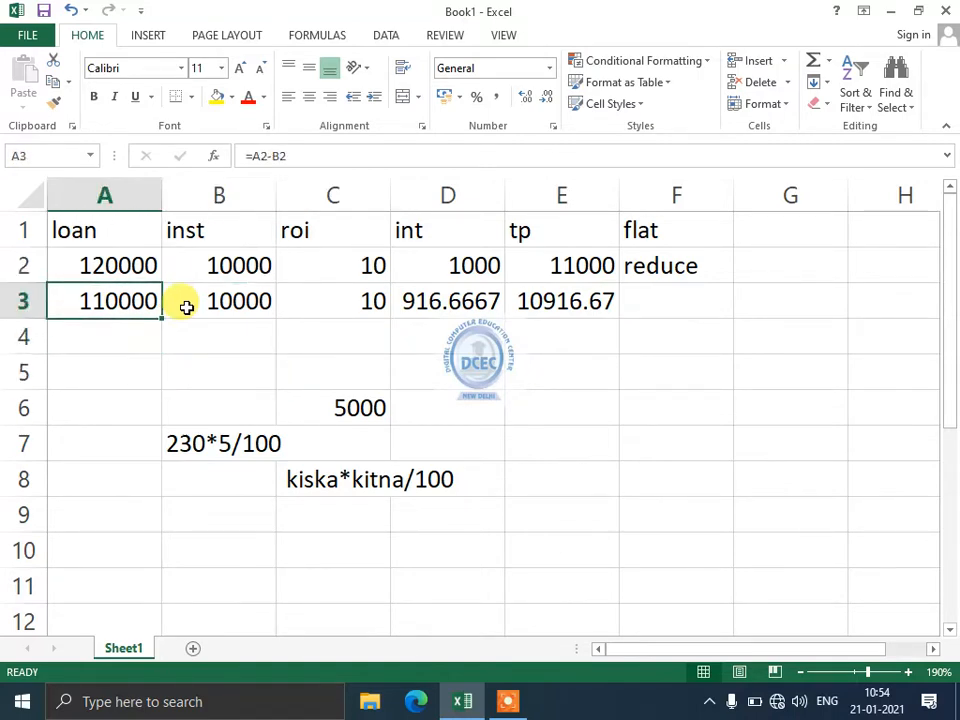
key("Right")
key("Down")
key("Left")
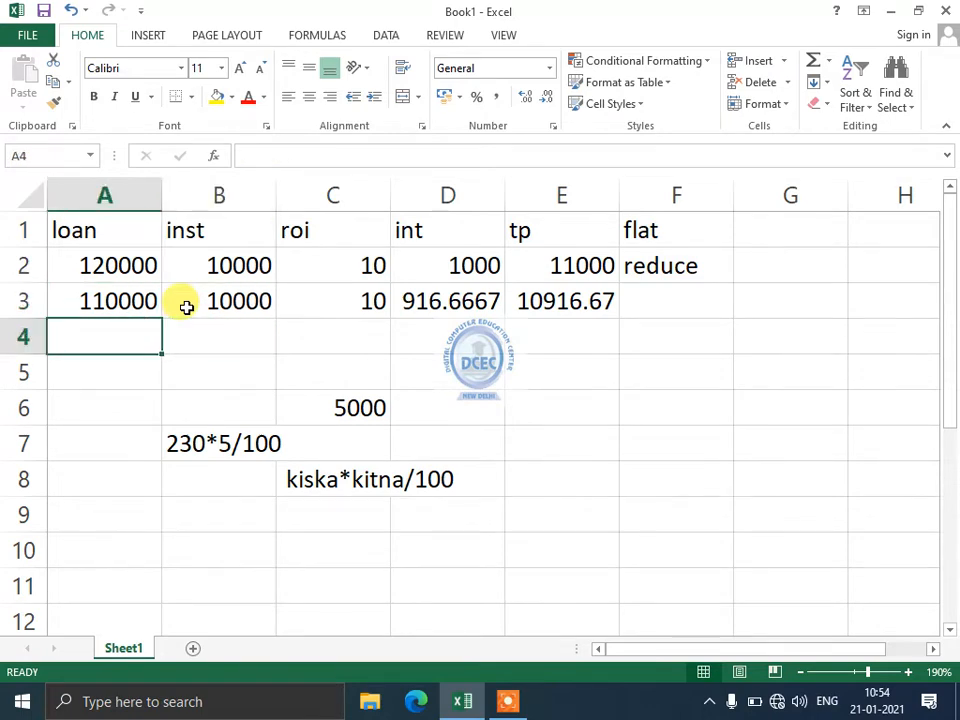
type("=A34")
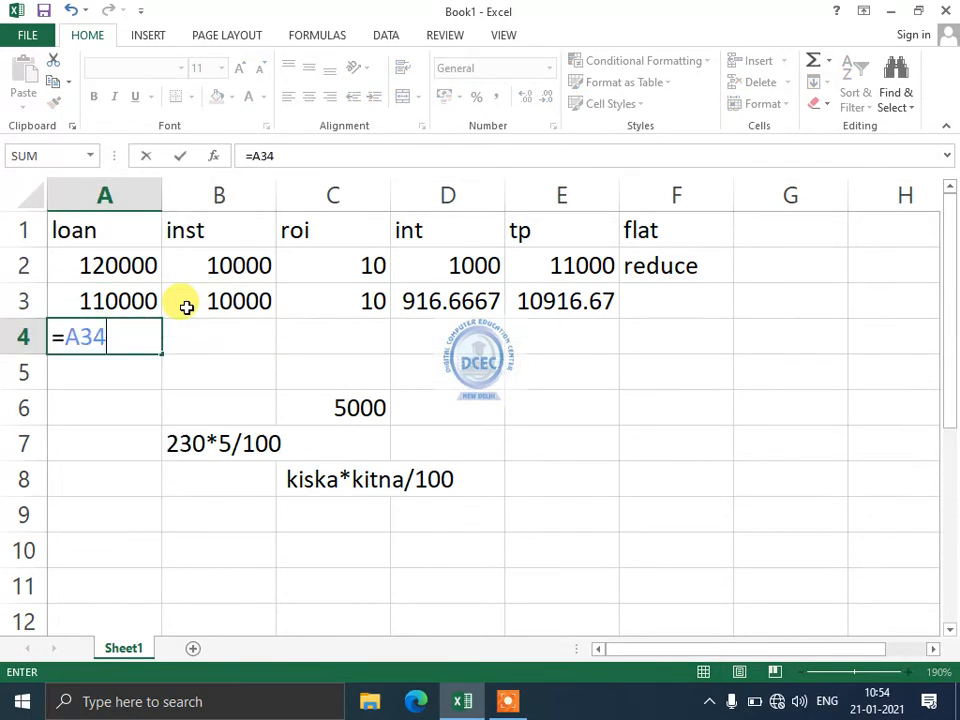
key("BackSpace")
type("-")
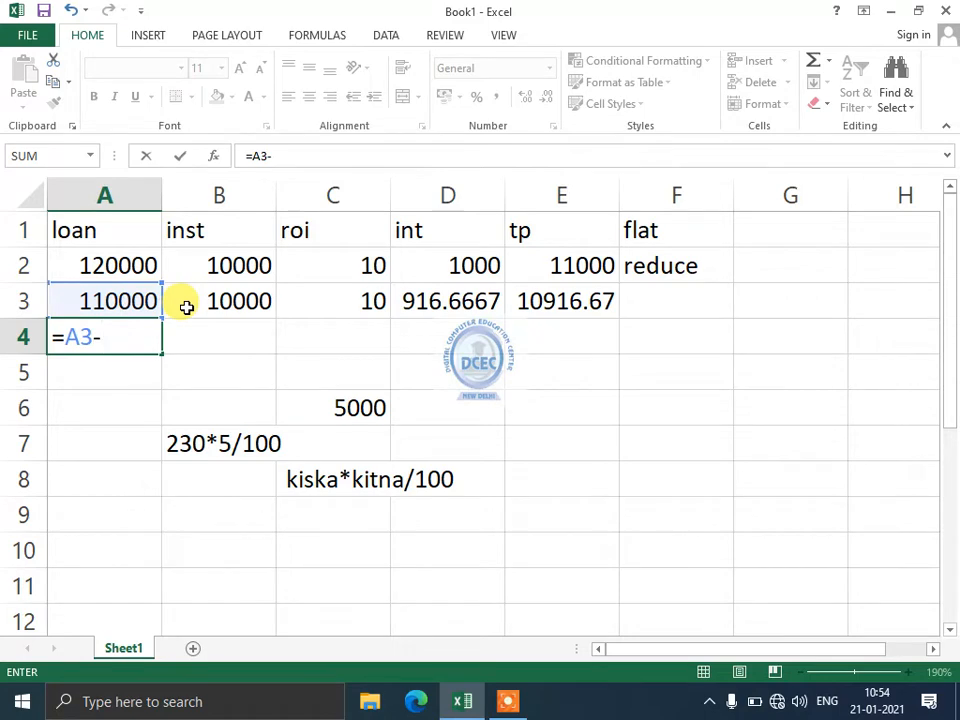
type("B3")
key("Return")
Fill row 4 with an installment of 10000 in cell B4 and an interest rate of 10 in cell C4
key("Up")
key("Right")
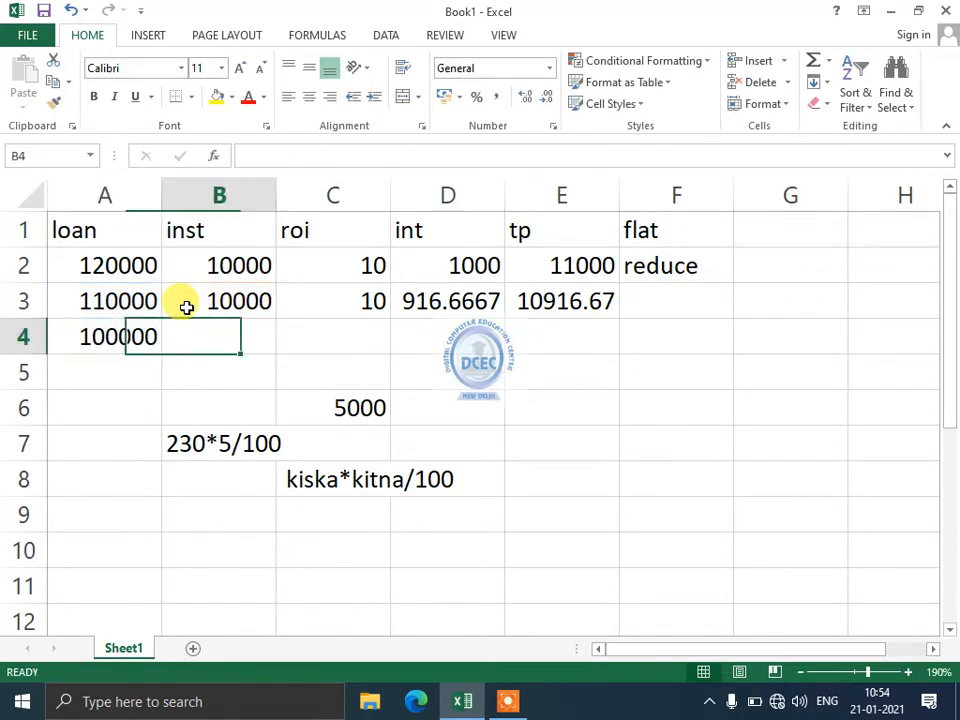
type("10000")
key("Return")
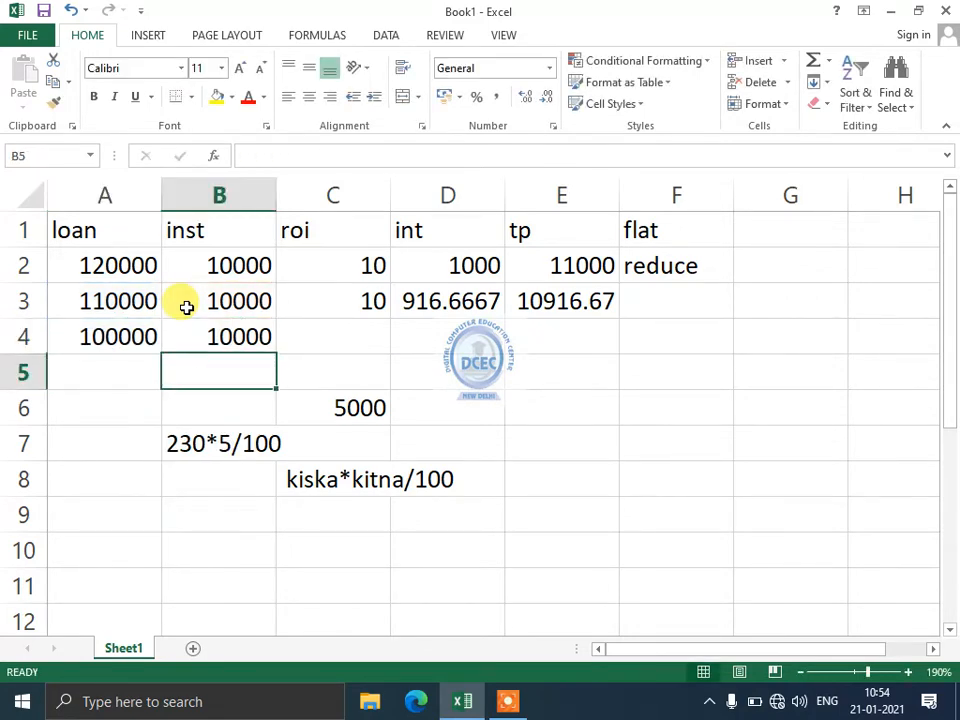
key("Right")
key("Up")
type("10")
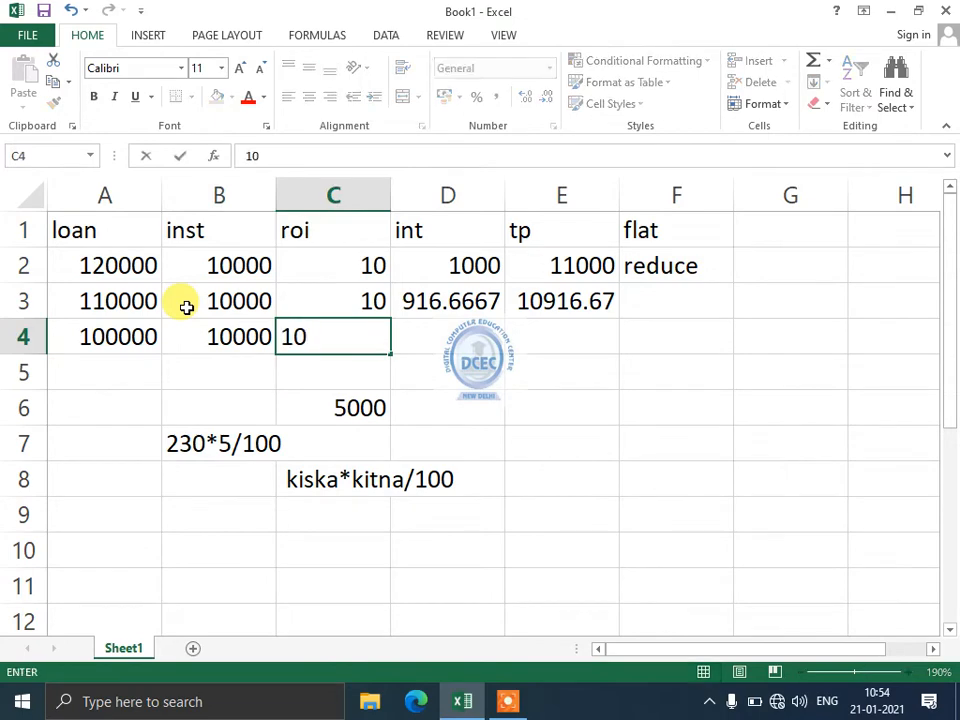
key("Right")
Calculate the third month's interest in cell D4 with the formula =A4*C4/100/12
type("=A4")
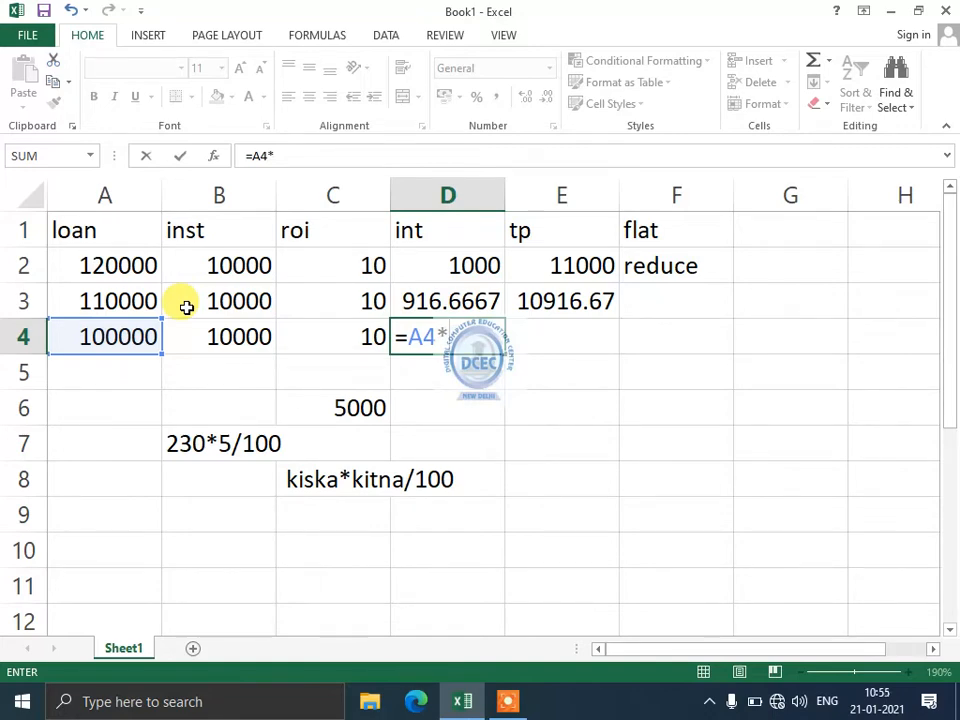
type("*C")
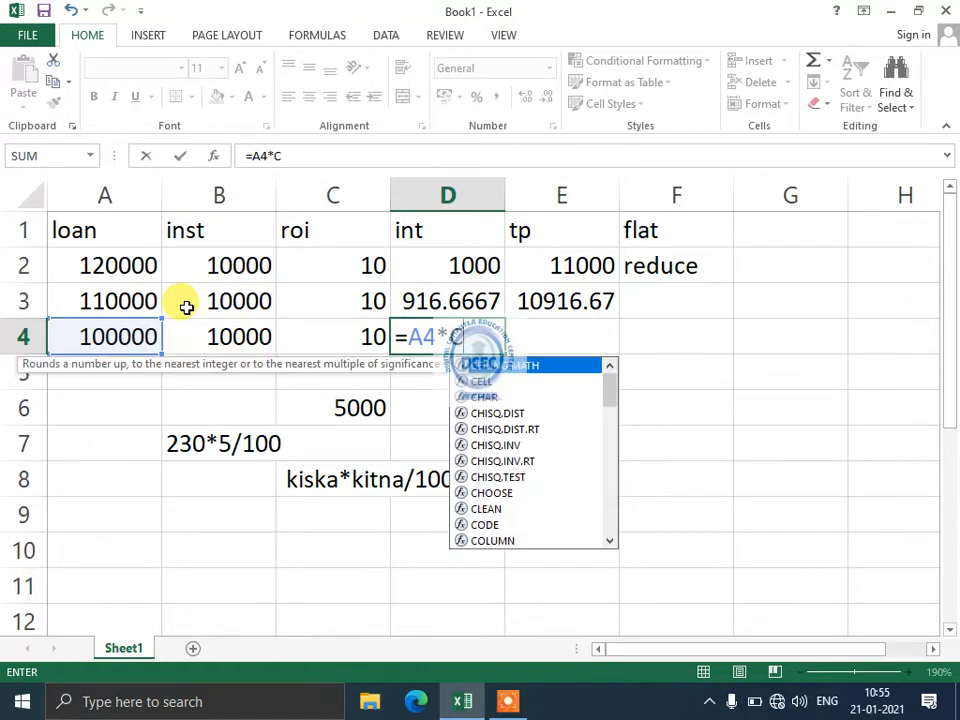
type("4/")
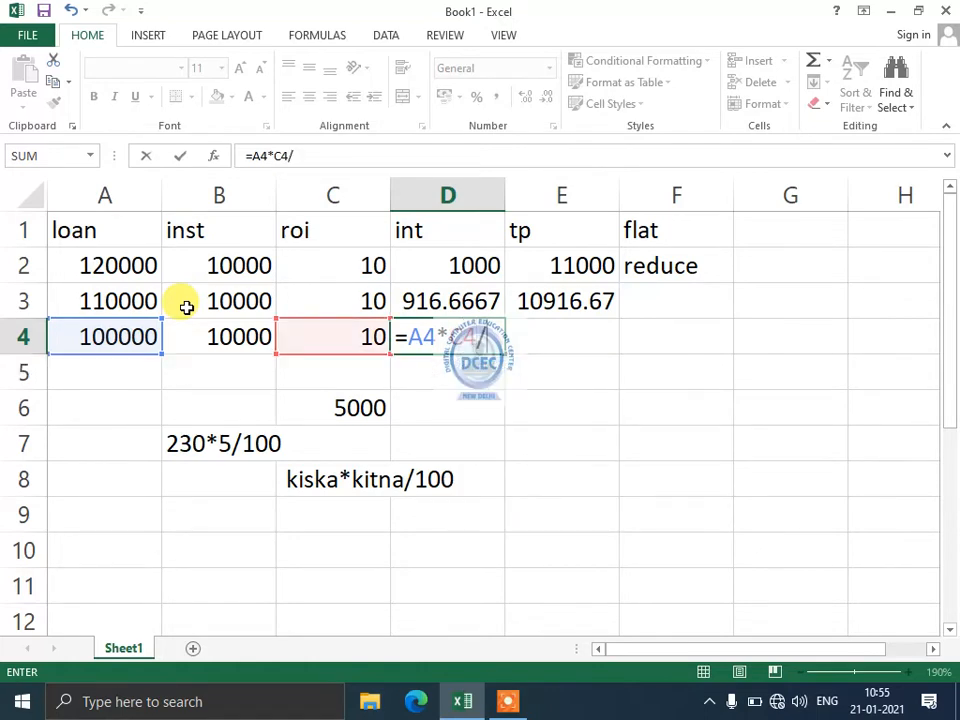
type("100/12")
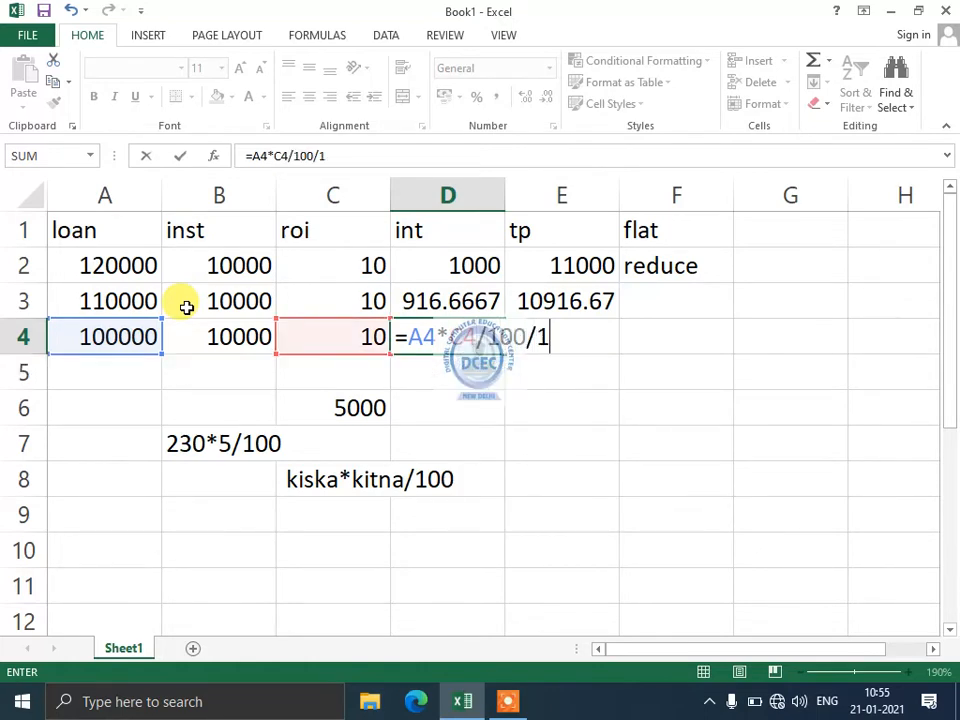
key("Return")
Calculate the third month's total payment in cell E4 with the formula =B4+D4
key("Up")
key("Right")
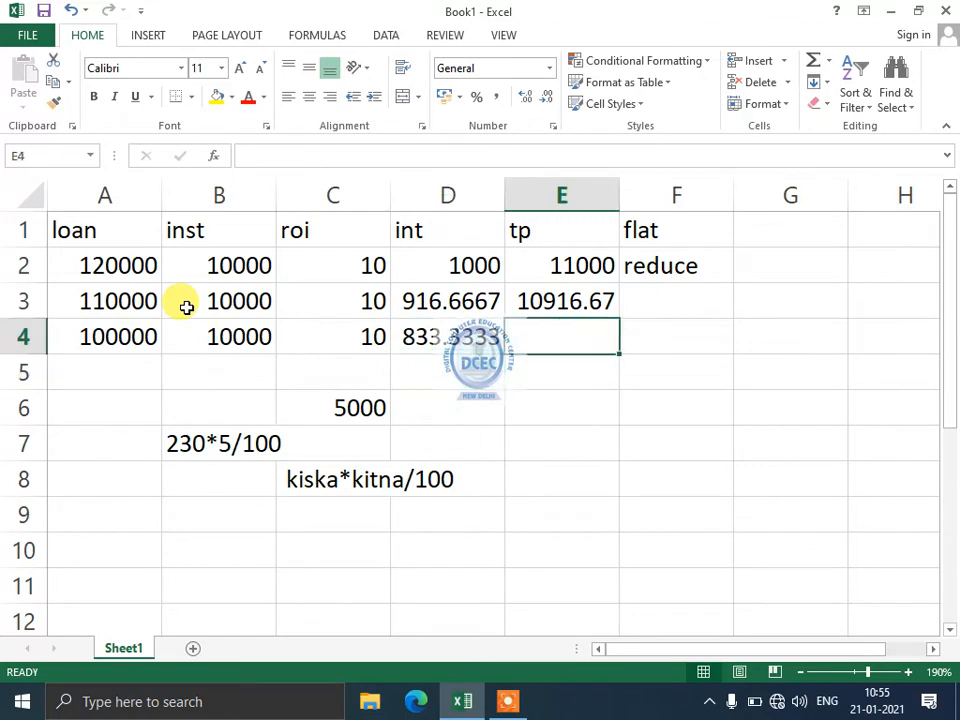
type("=")
key("Left")
key("Left")
key("Left")
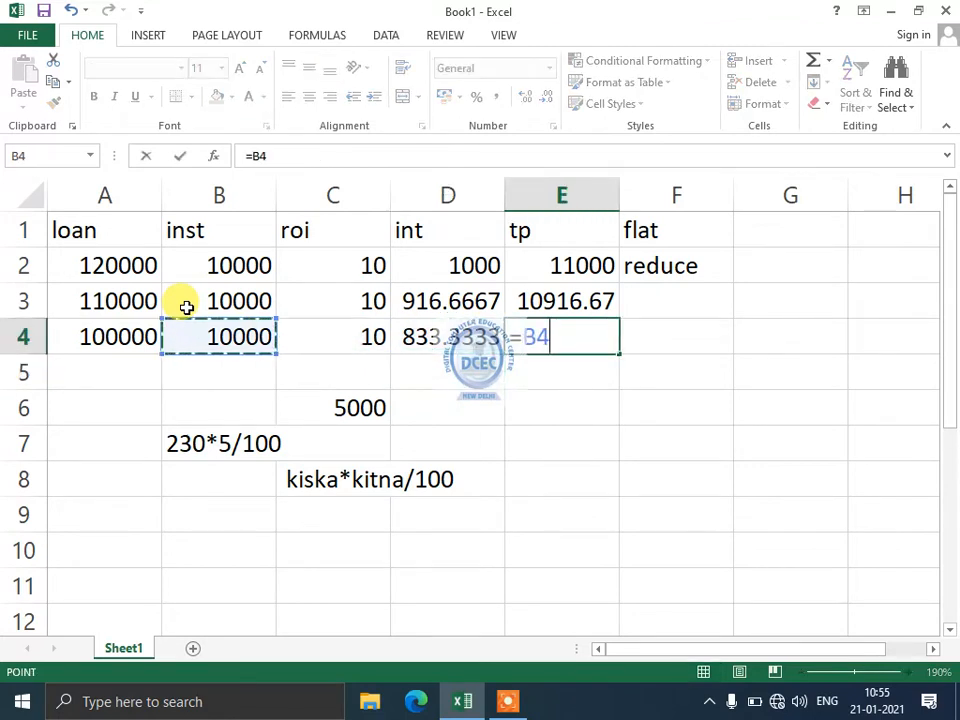
type("+")
key("Left")
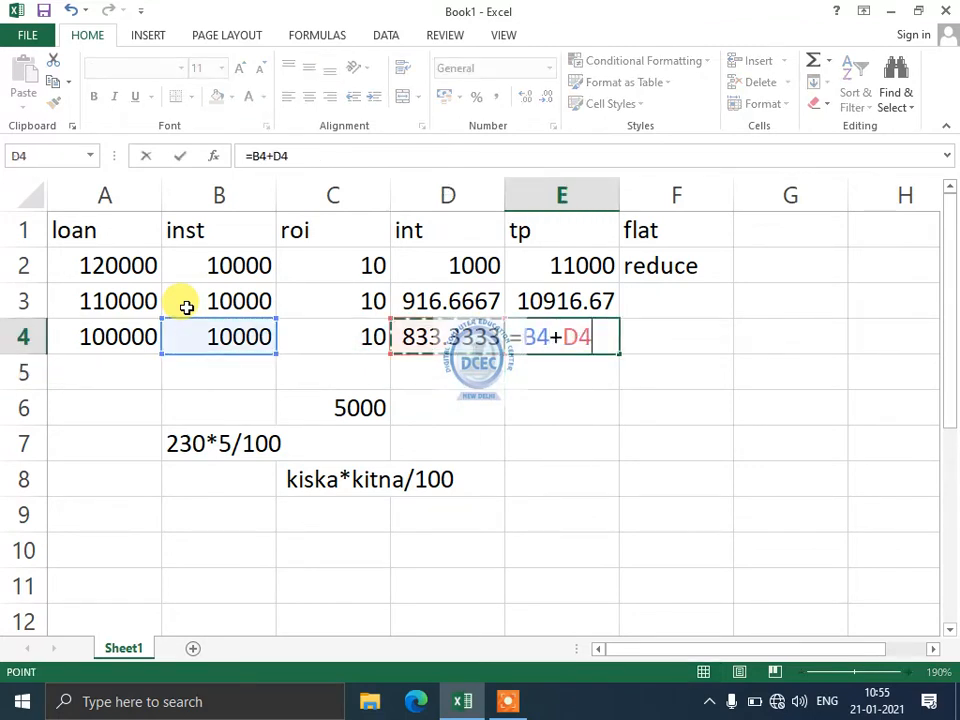
key("Return")
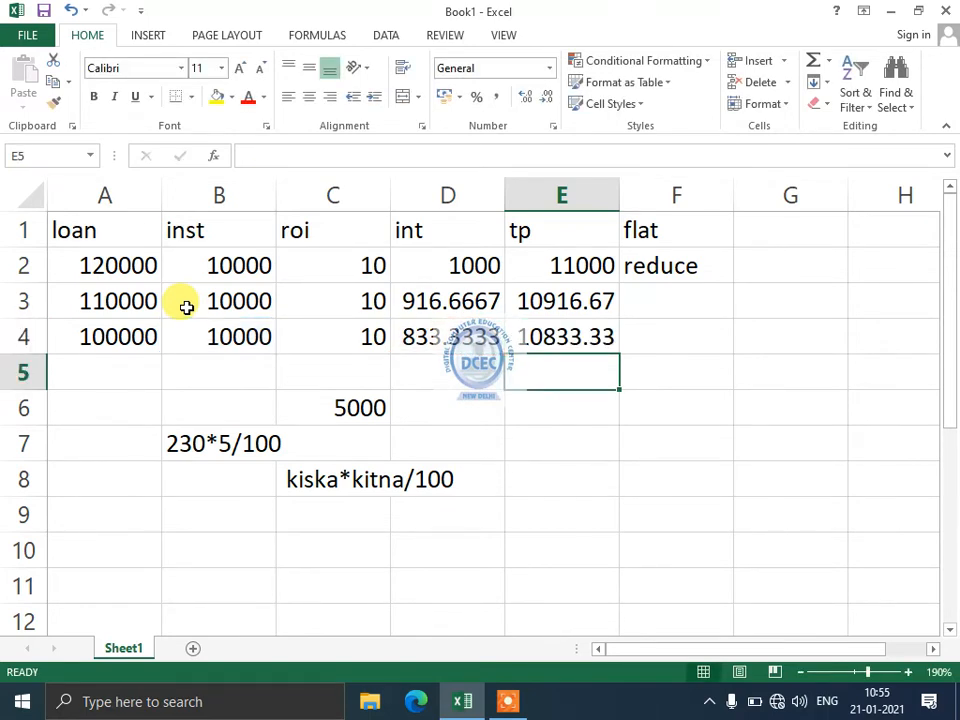
Clear the scratch values and notes from the range B5:D9 below the loan table
left_click_drag(172, 384, 441, 517)
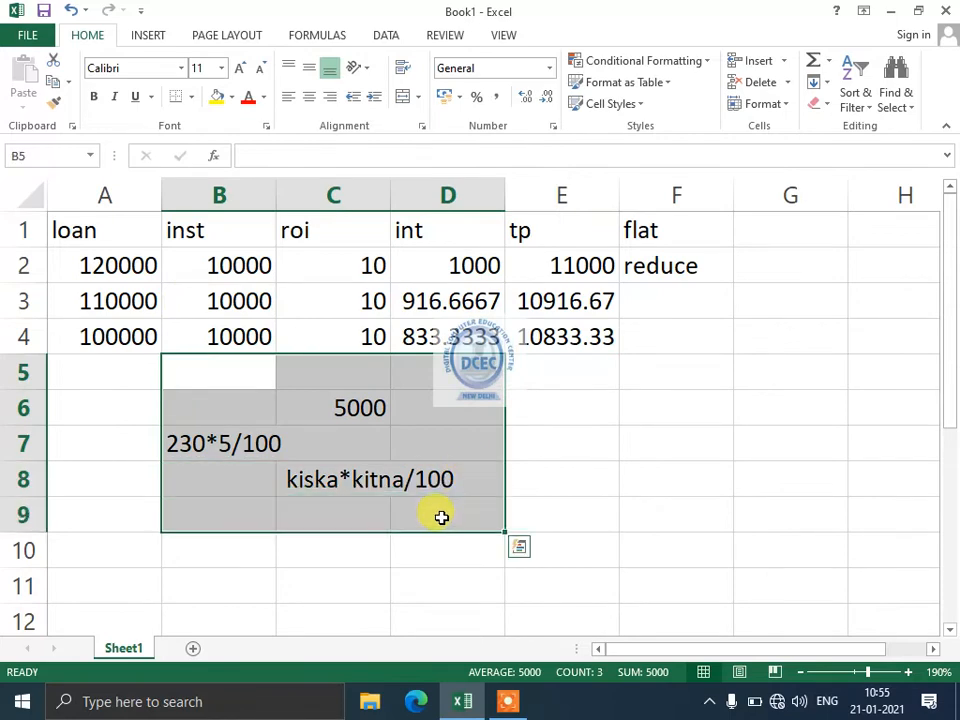
key("Delete")
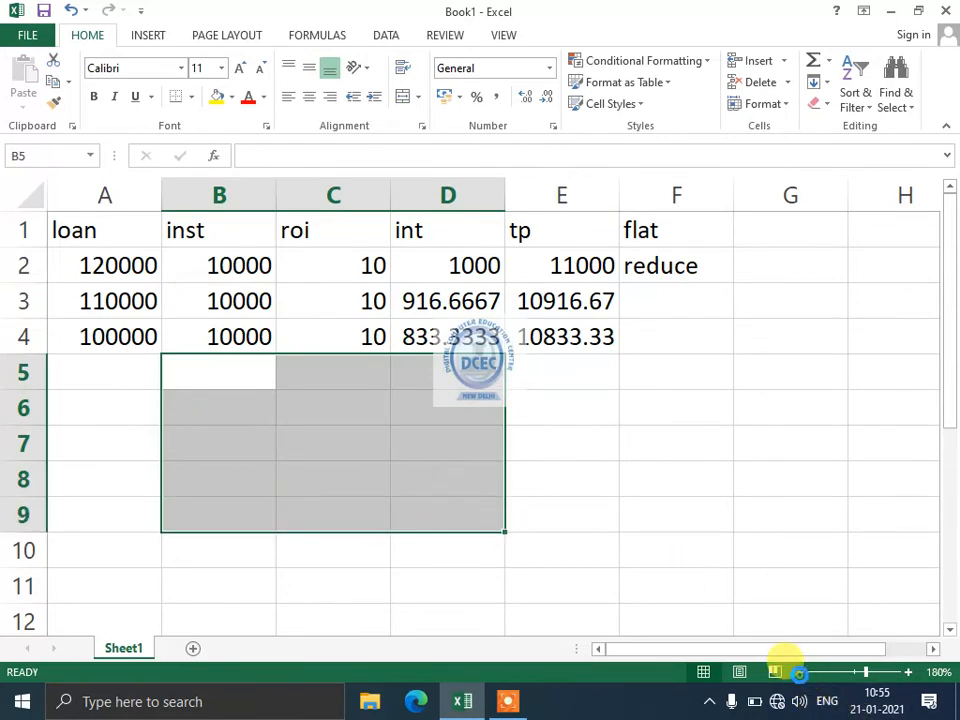
Fill cells A13 to E13 with yellow to mark the last row of the loan table
left_click(801, 673)
left_click(801, 673)
left_click(801, 673)
left_click(109, 525)
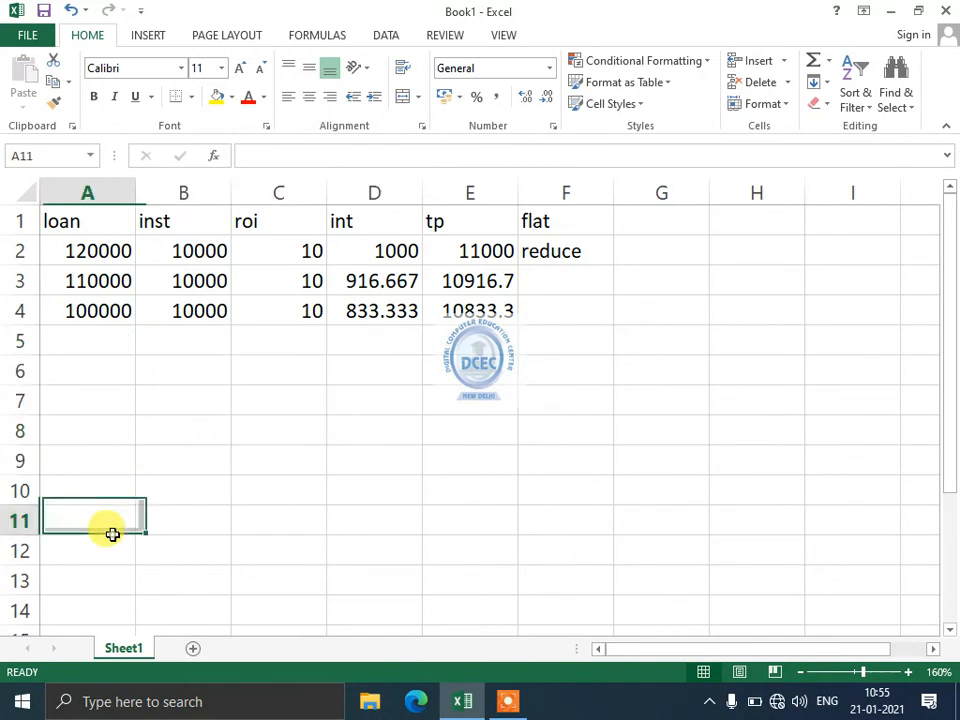
left_click(70, 576)
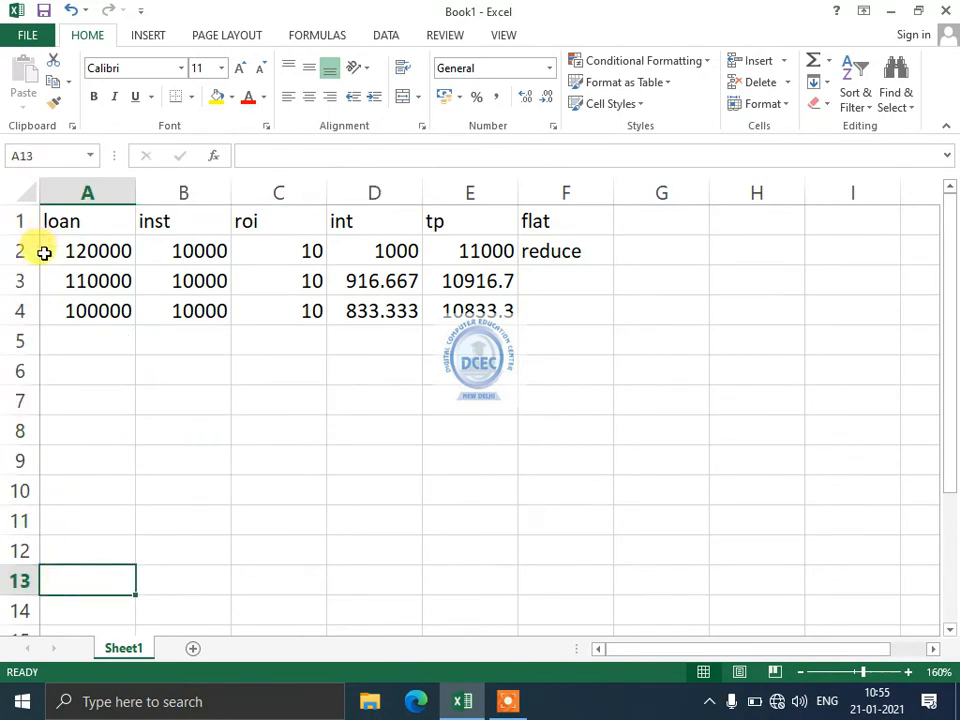
left_click_drag(70, 584, 483, 580)
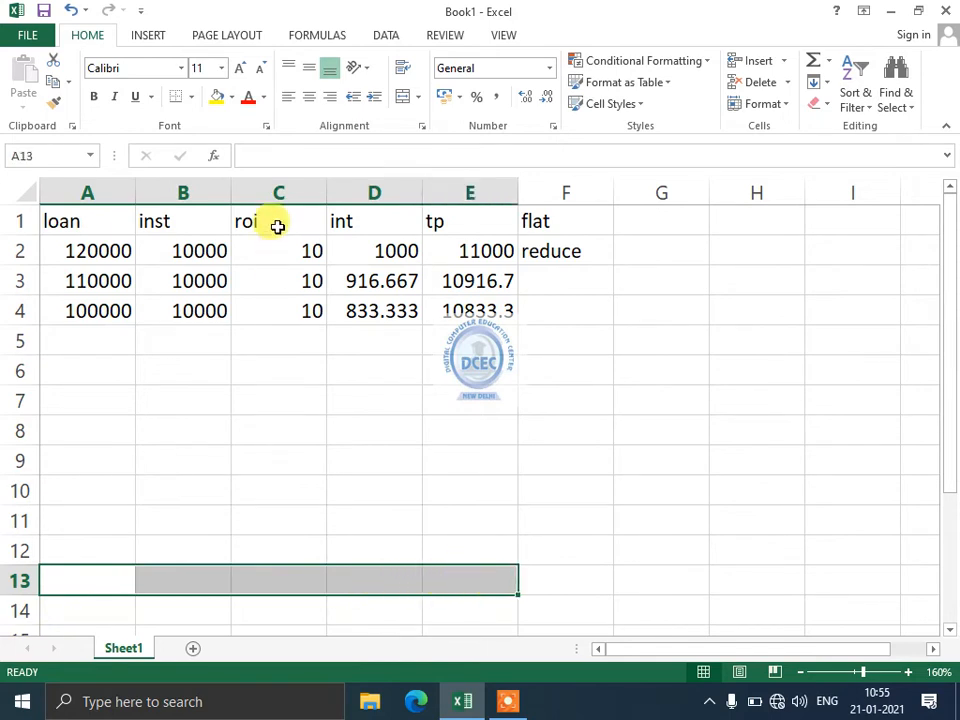
left_click(216, 100)
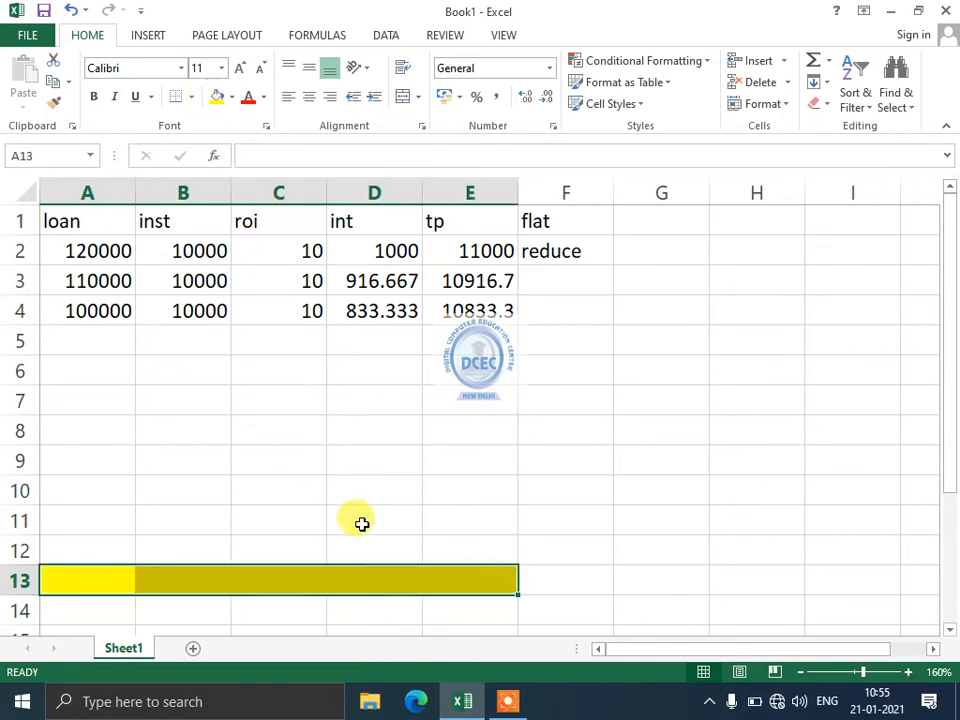
Enter the label TOTAL in cells D14 and E14, under the interest and total payment columns
left_click(373, 582)
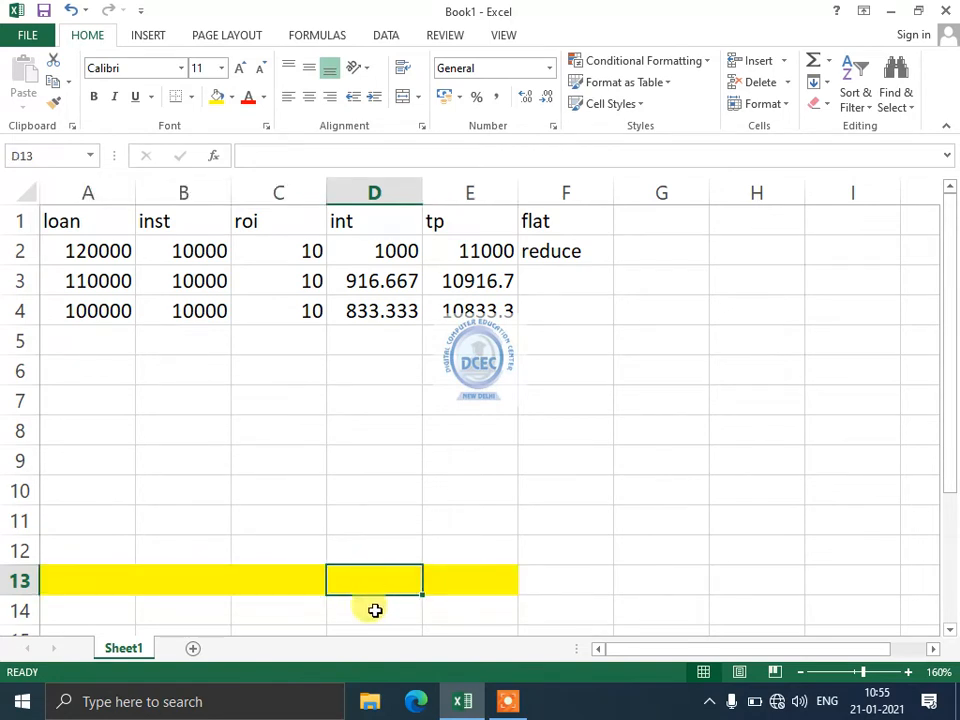
left_click(375, 610)
type("TOTAL")
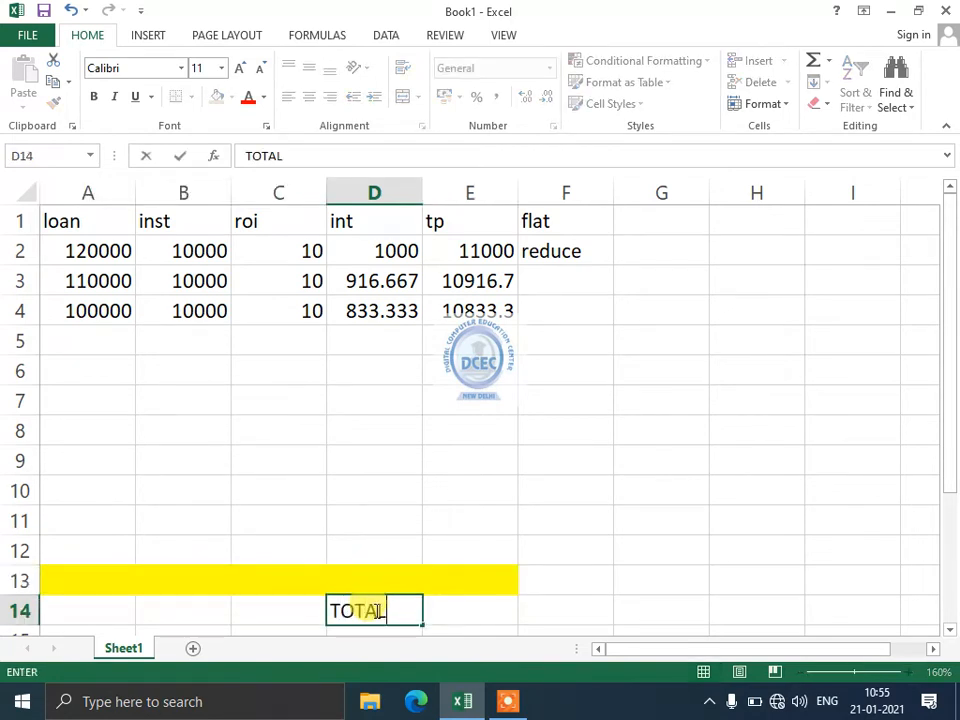
key("Tab")
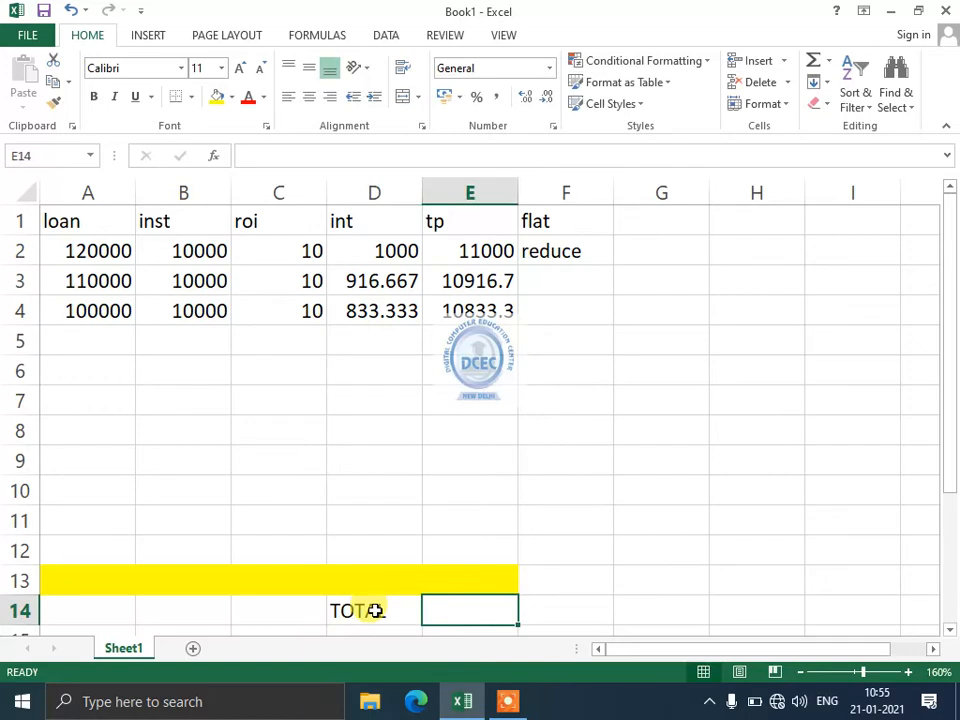
type("TOTAL")
key("Return")
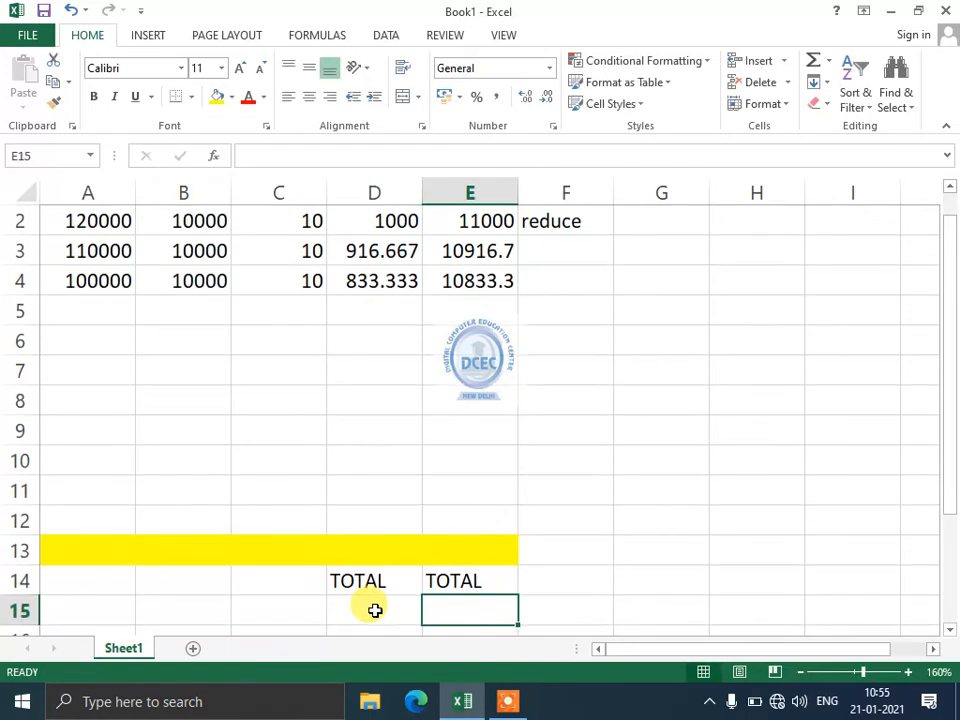
left_click(73, 560)
left_click(381, 549)
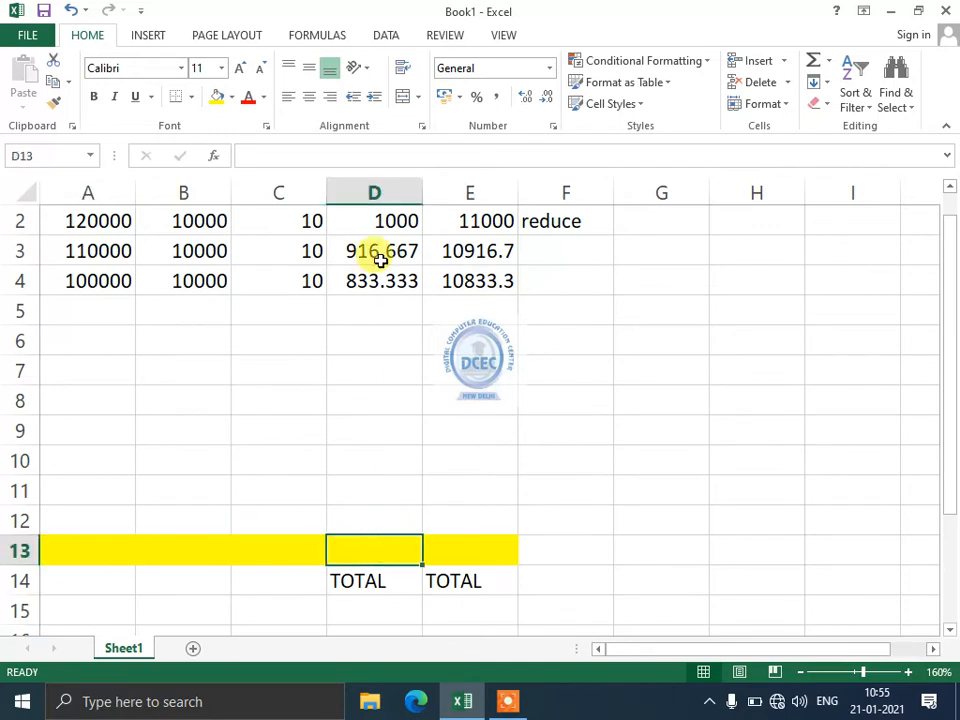
left_click(469, 583)
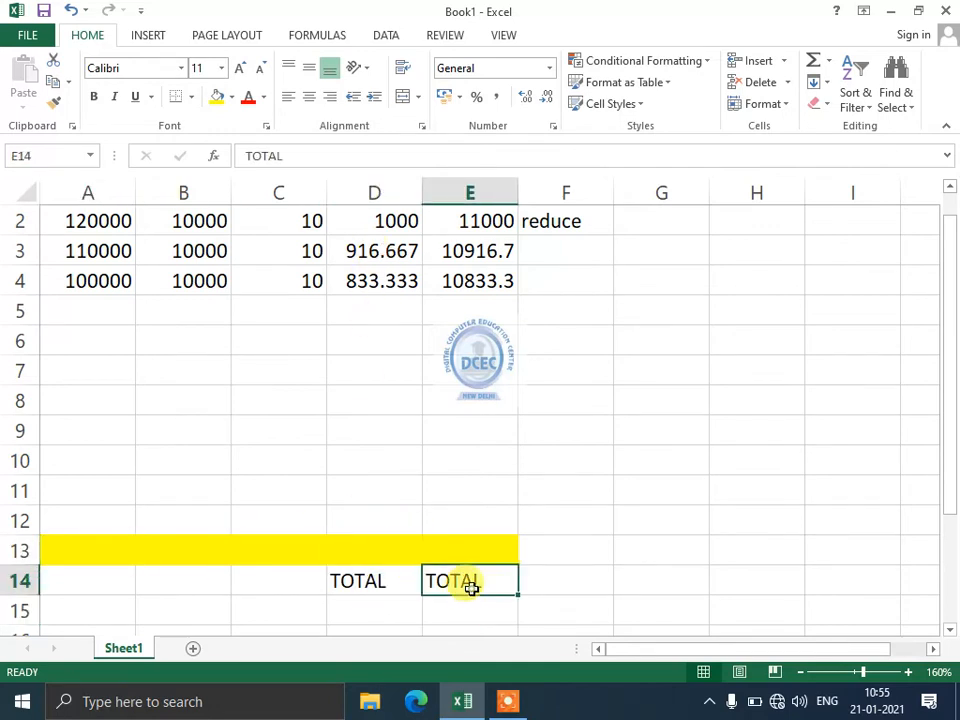
left_click(355, 576)
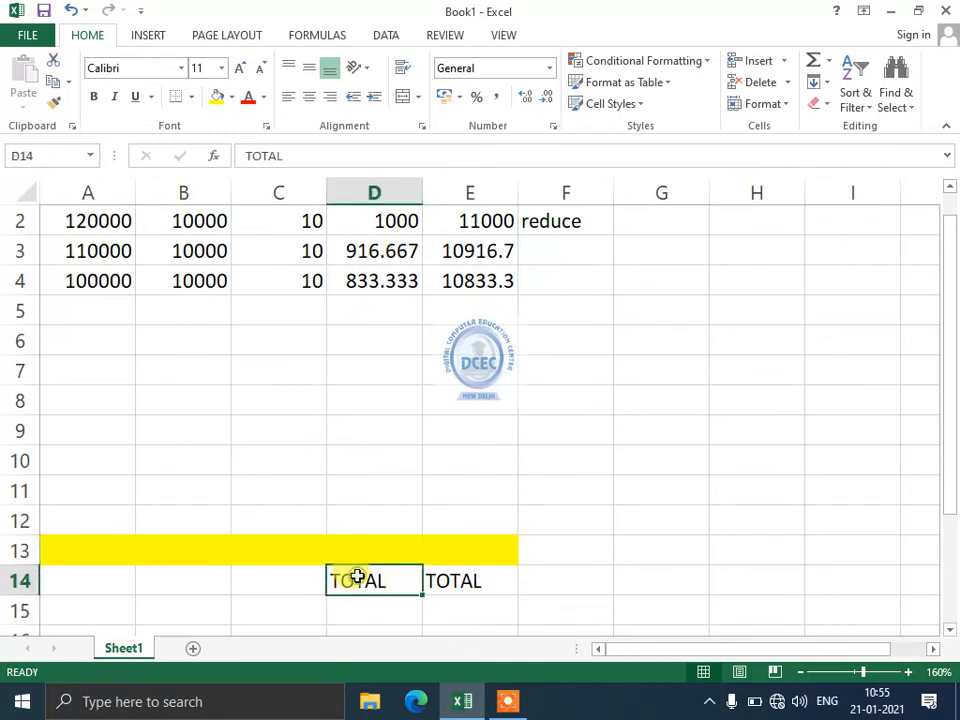
left_click(449, 570)
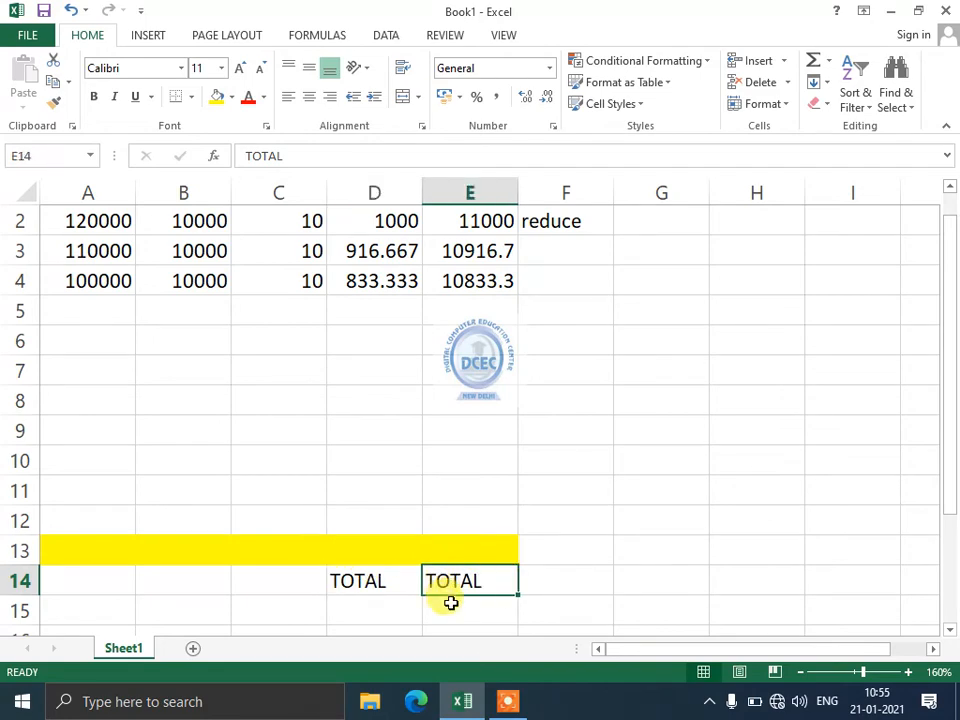
Enter the check formula =TP-INT as a text note in cell E15, below the total payment label
left_click(450, 604)
type("=IN")
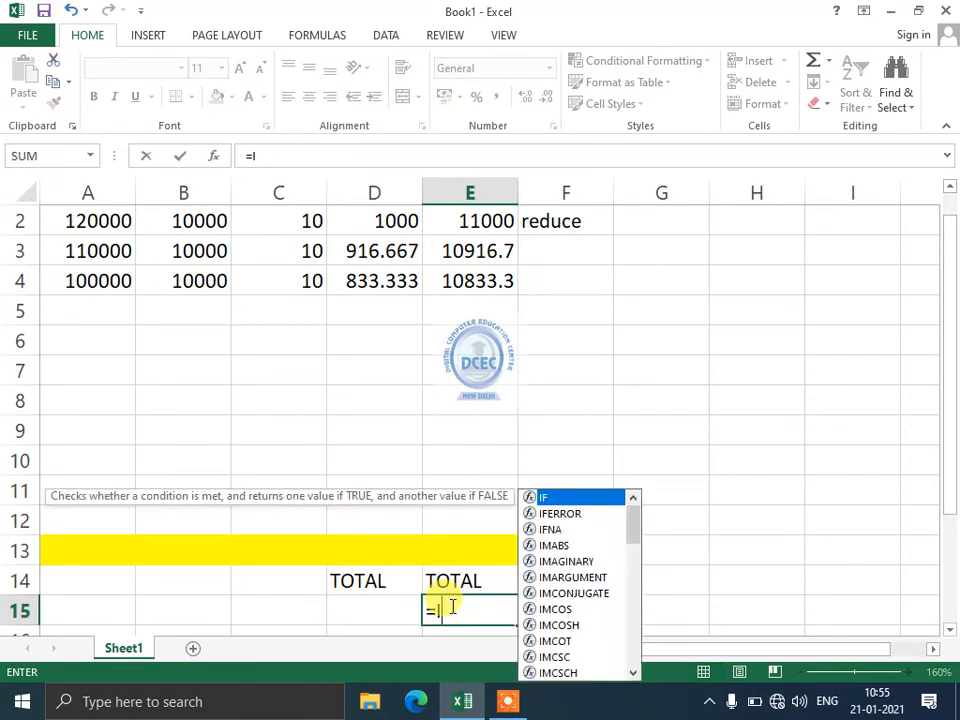
key("BackSpace")
key("BackSpace")
key("BackSpace")
type("==")
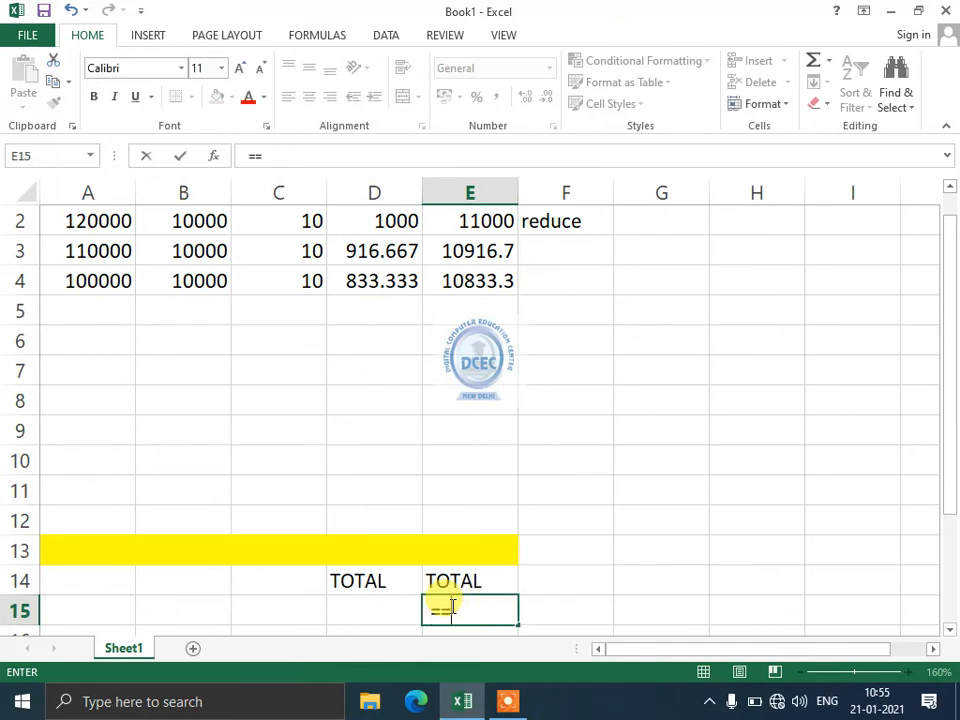
key("BackSpace")
type("TP")
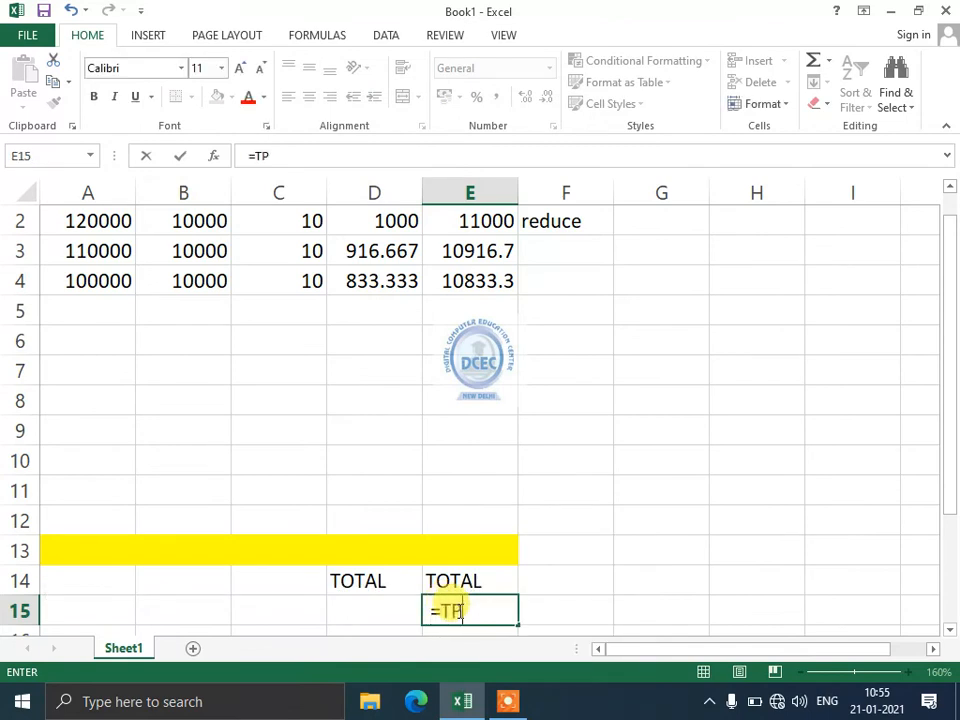
type("-INT")
key("Return")
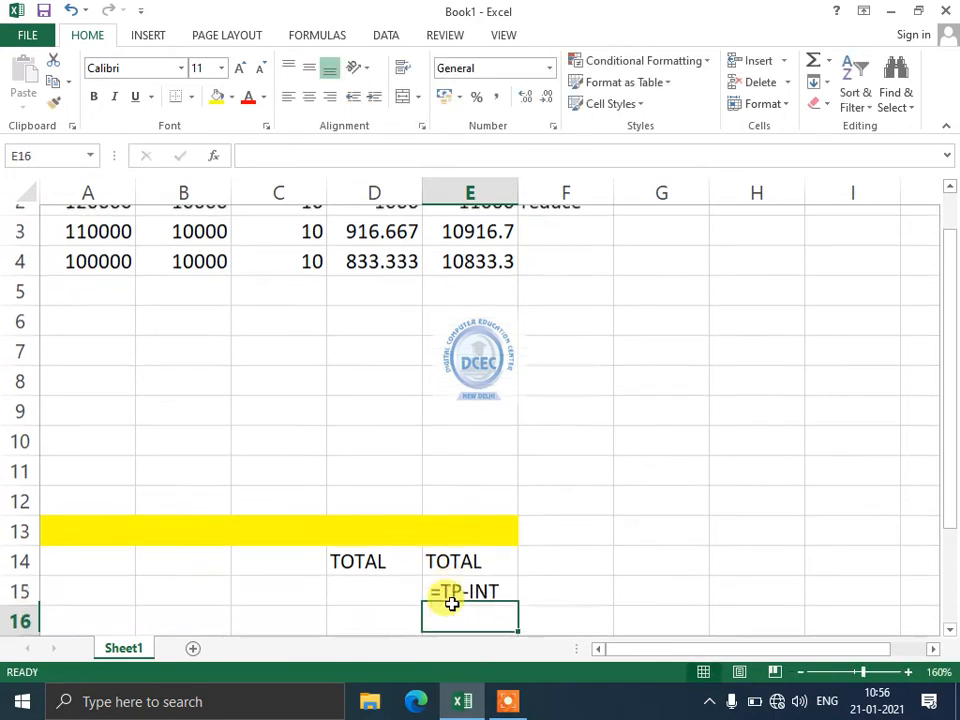
Edit the note in cell E15 to read TP-INT=LOAN AMMOUNT
key("Up")
key("F2")
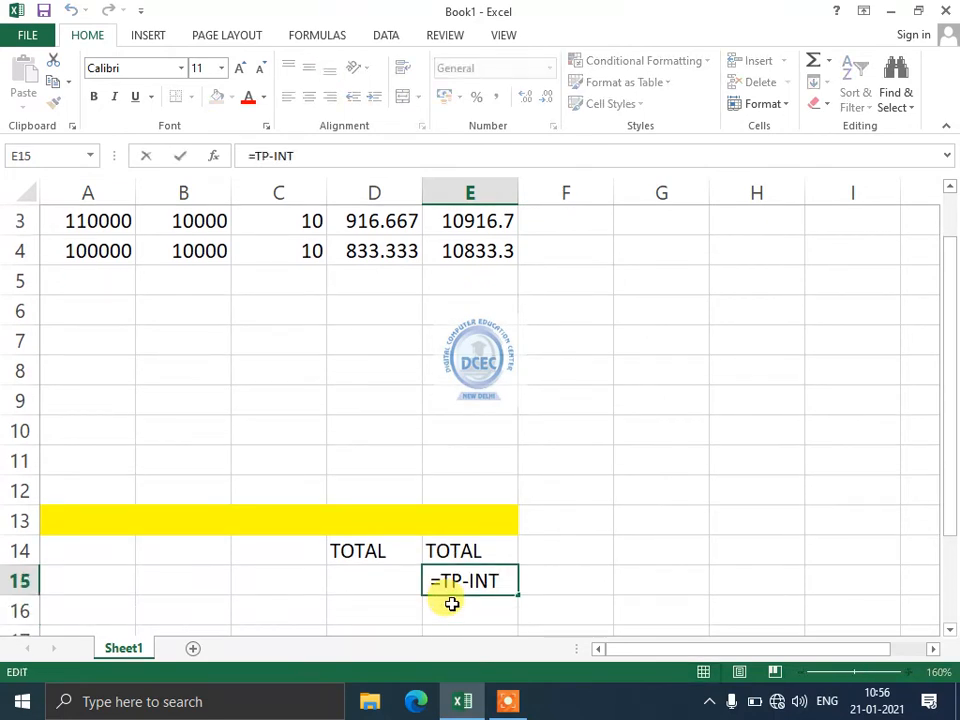
type("=")
key("BackSpace")
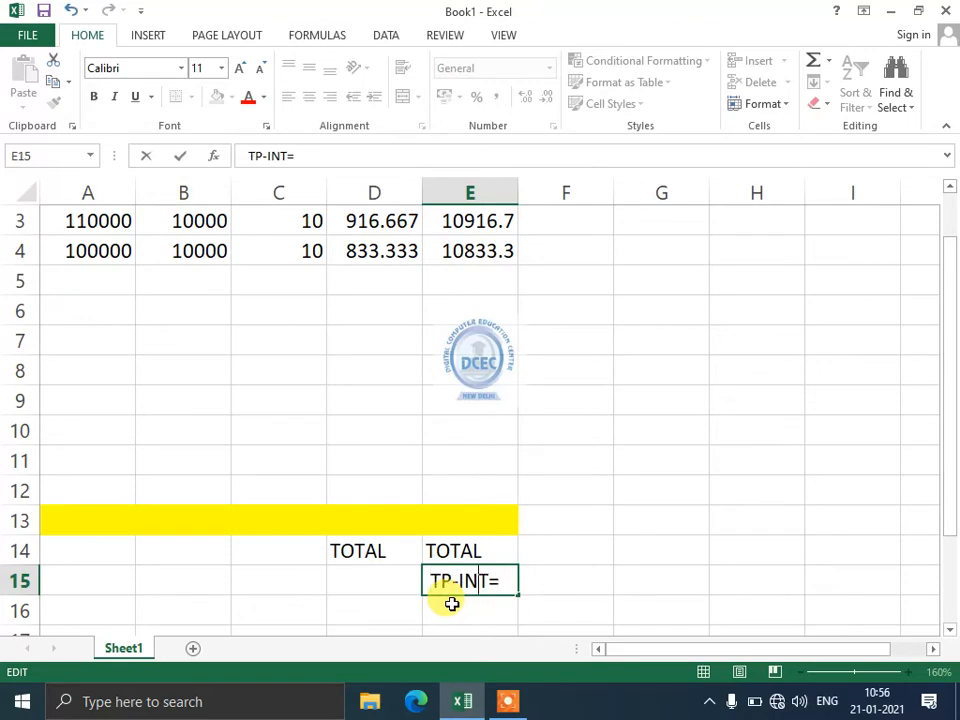
type("LOAN")
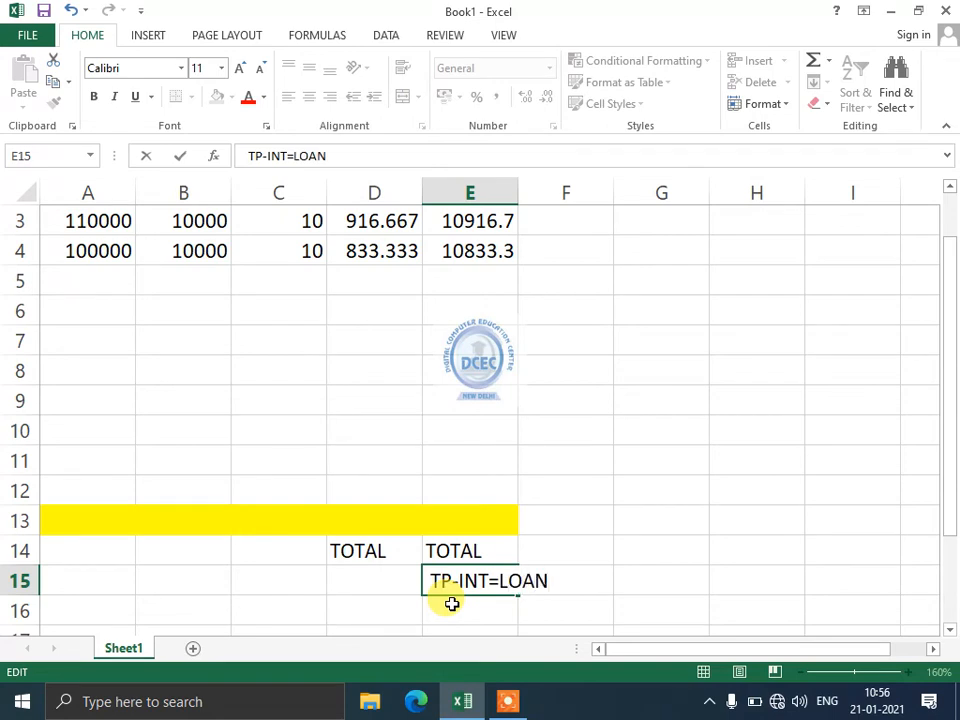
type(" AMMOUNT")
key("Return")
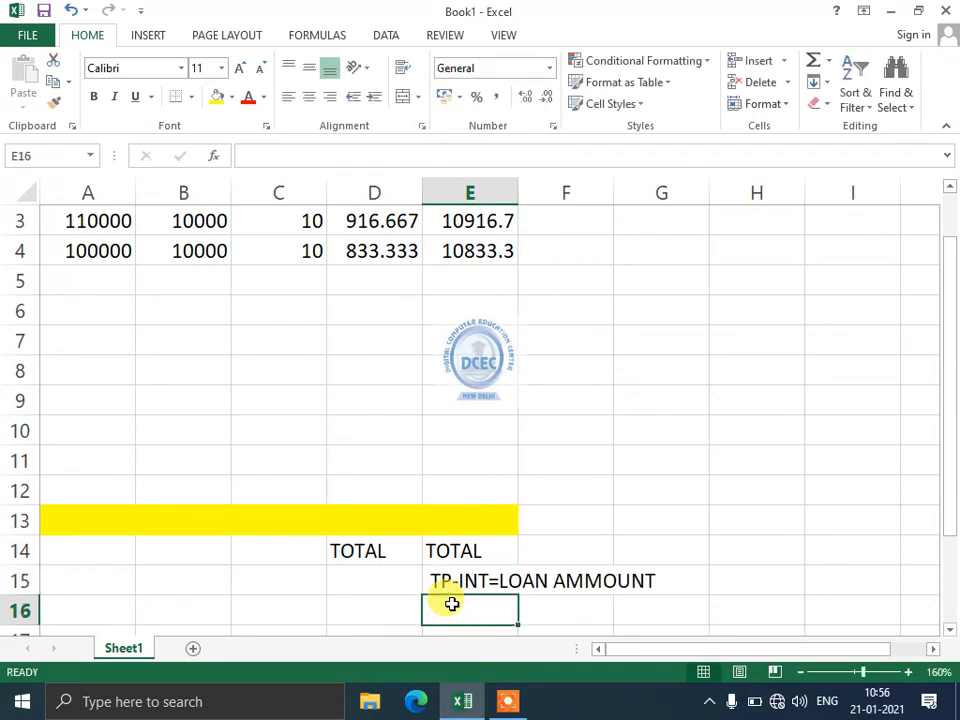
Examine the int column from its header in D1 through row 13 and its TOTAL cell in D14
left_click(394, 422)
key("Up")
key("Up")
key("Up")
key("Up")
key("Up")
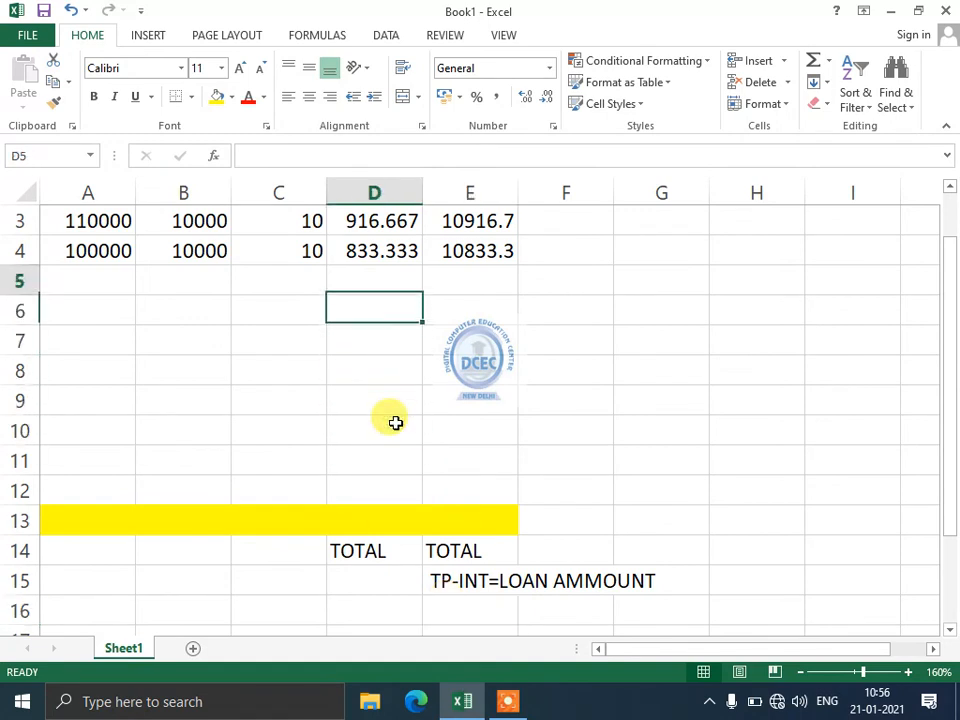
key("Up")
key("Up")
key("Up")
key("Up")
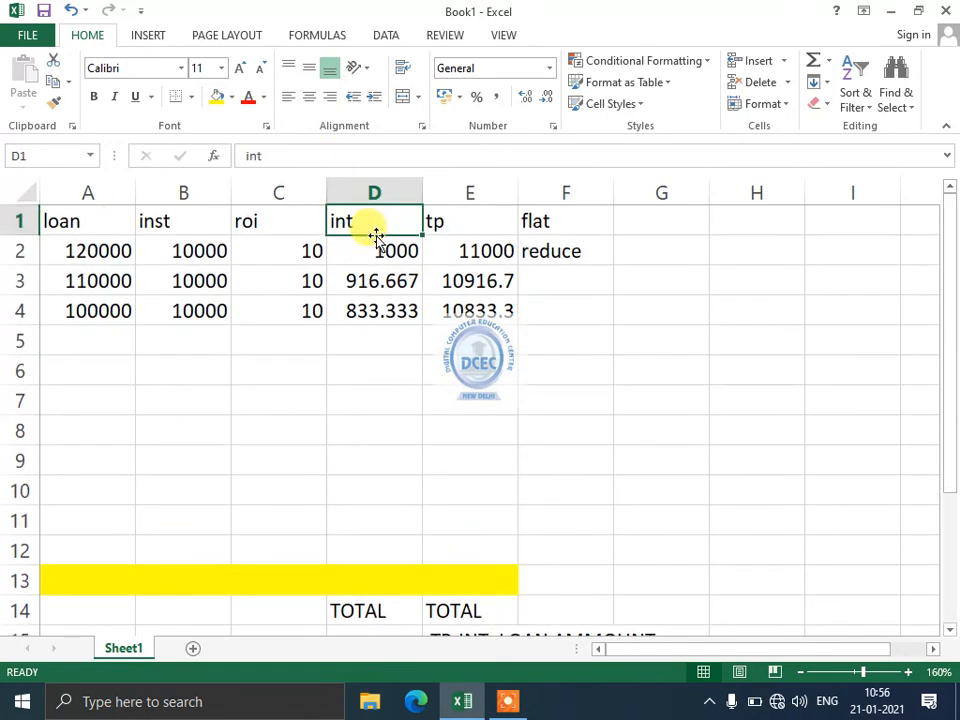
left_click_drag(375, 223, 349, 504)
key("shift+Down")
key("shift+Down")
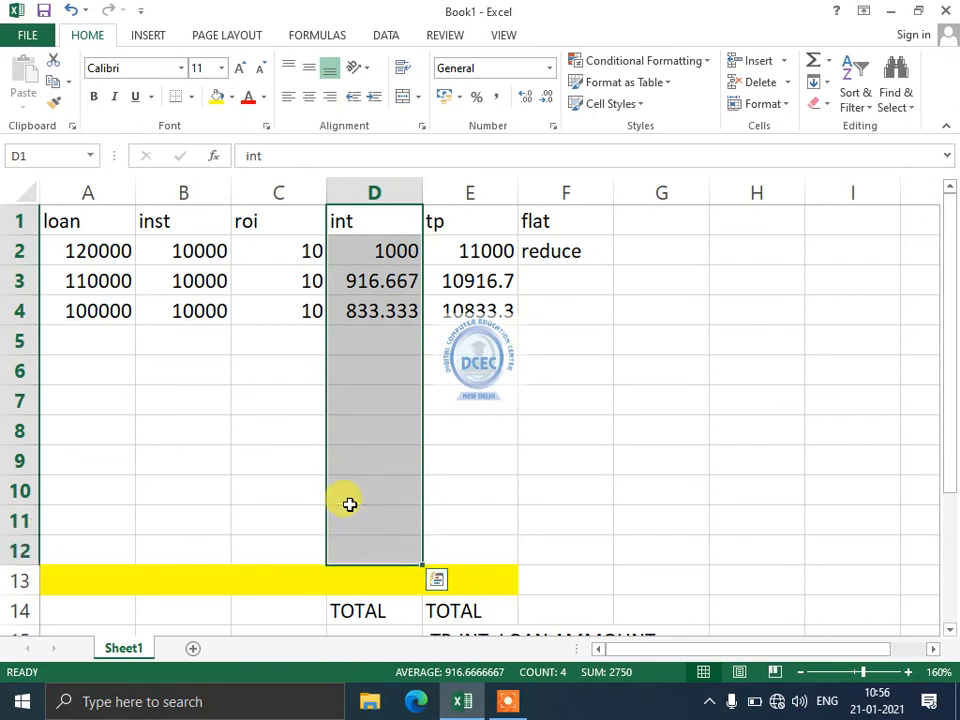
key("shift+Down")
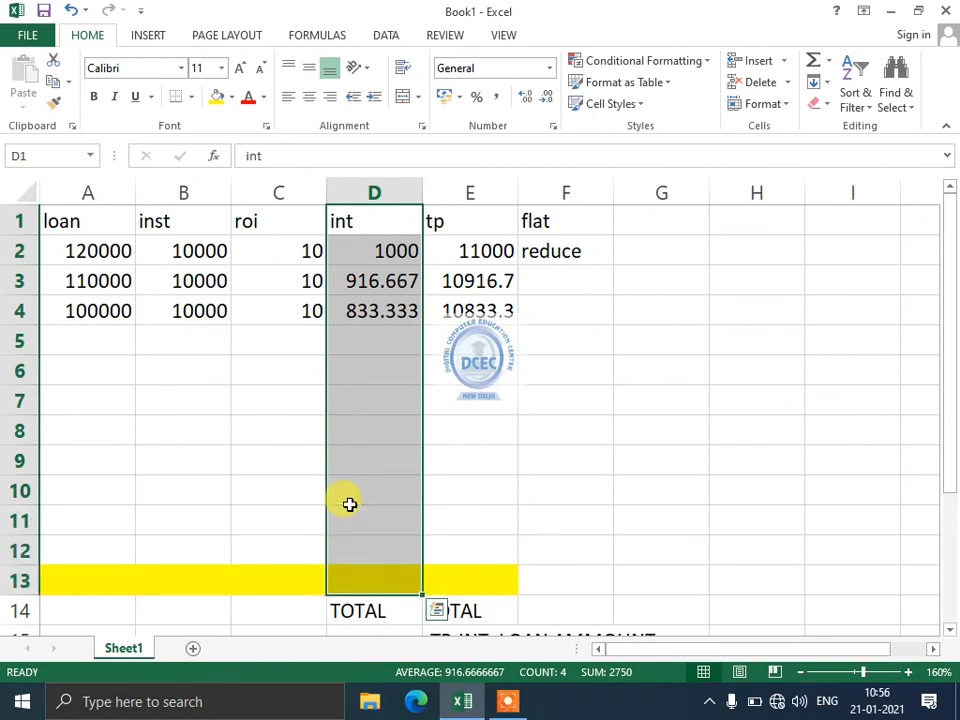
left_click(366, 610)
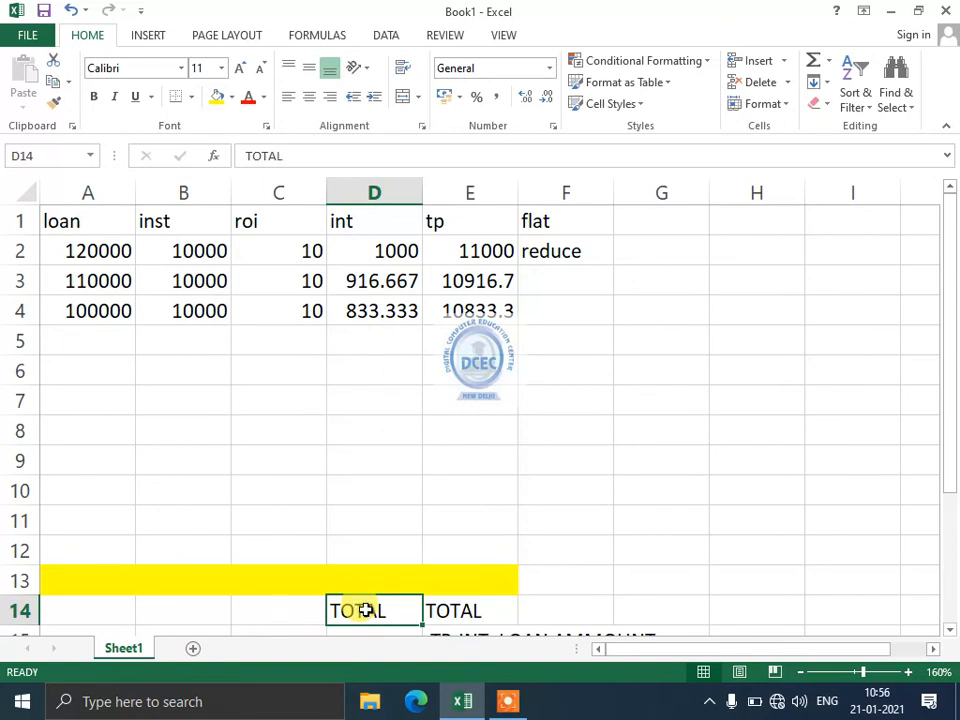
Examine the payment total label, the tp formulas, the first row's loan, installment and interest cells, and the flat and reduce labels
left_click(440, 611)
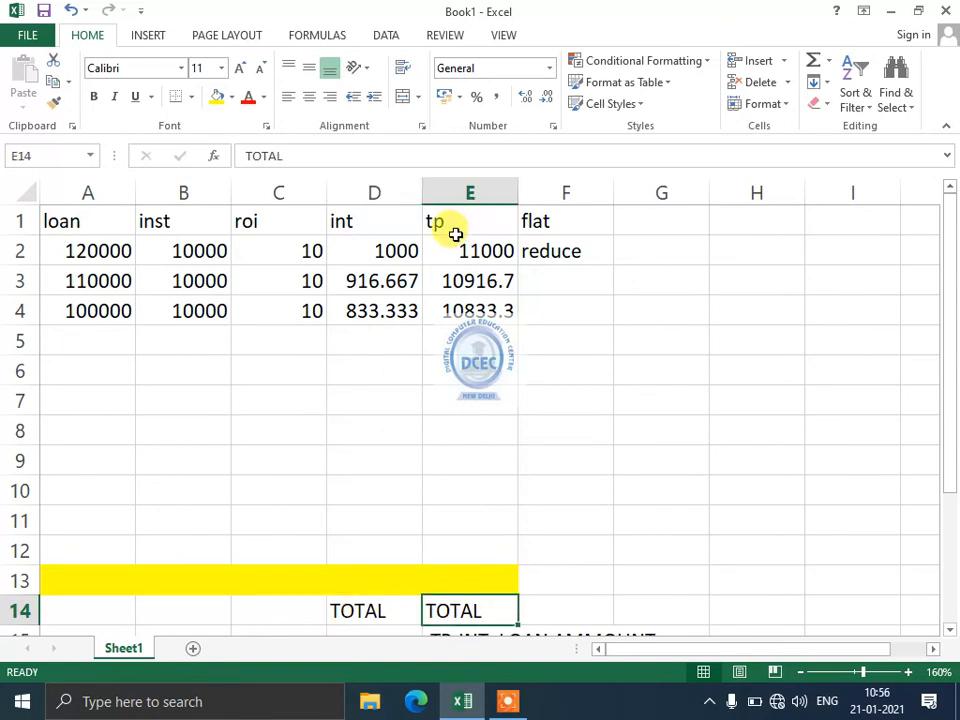
left_click(456, 274)
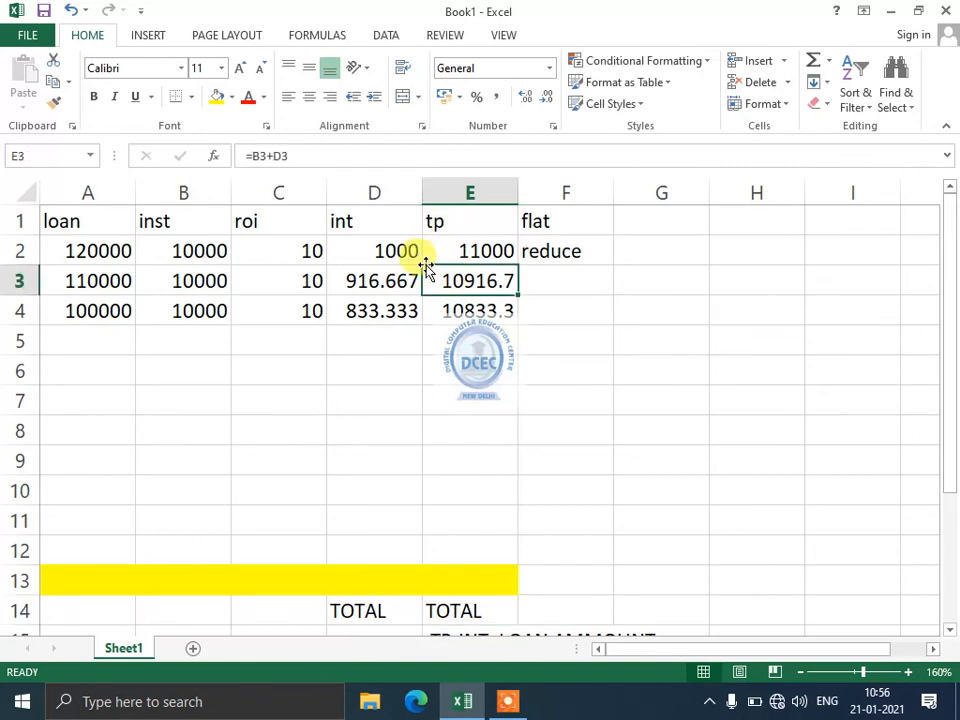
left_click(376, 253)
left_click(82, 245)
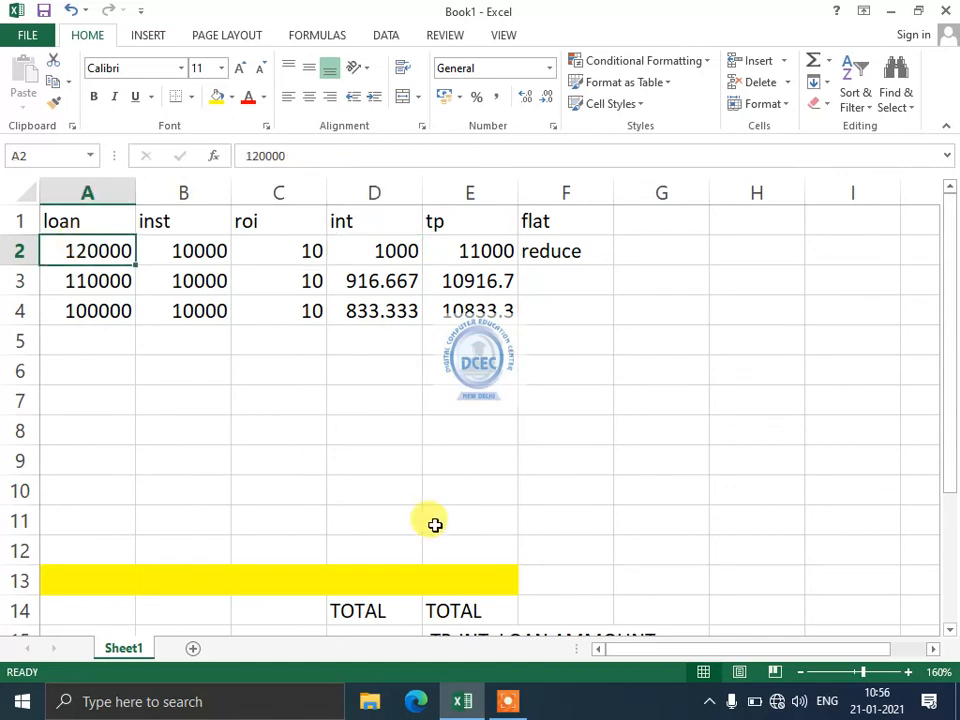
left_click(478, 248)
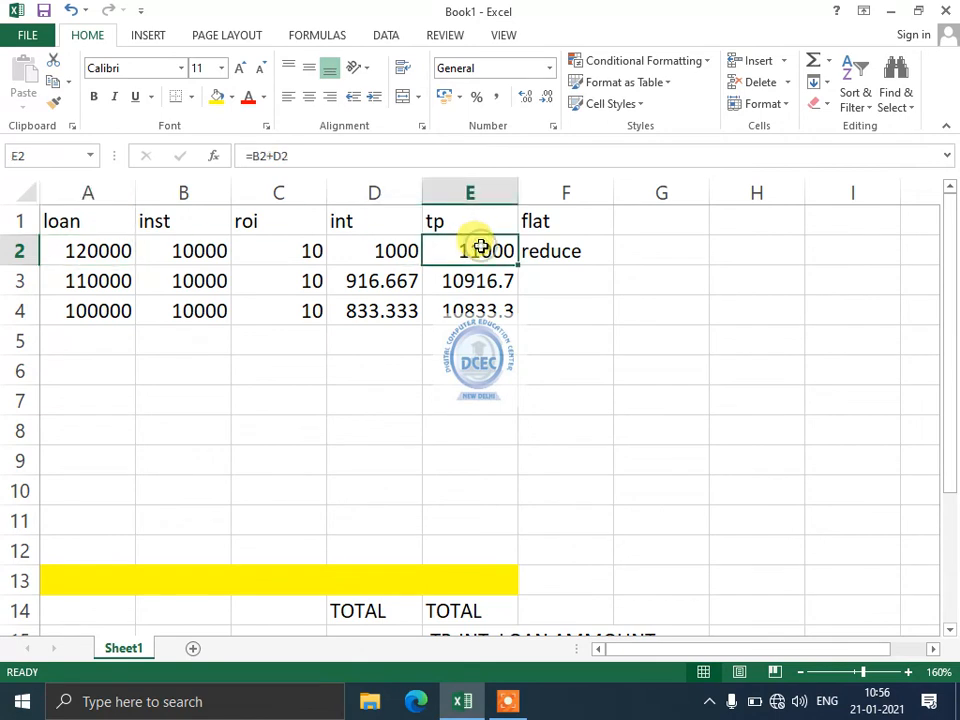
left_click(380, 244)
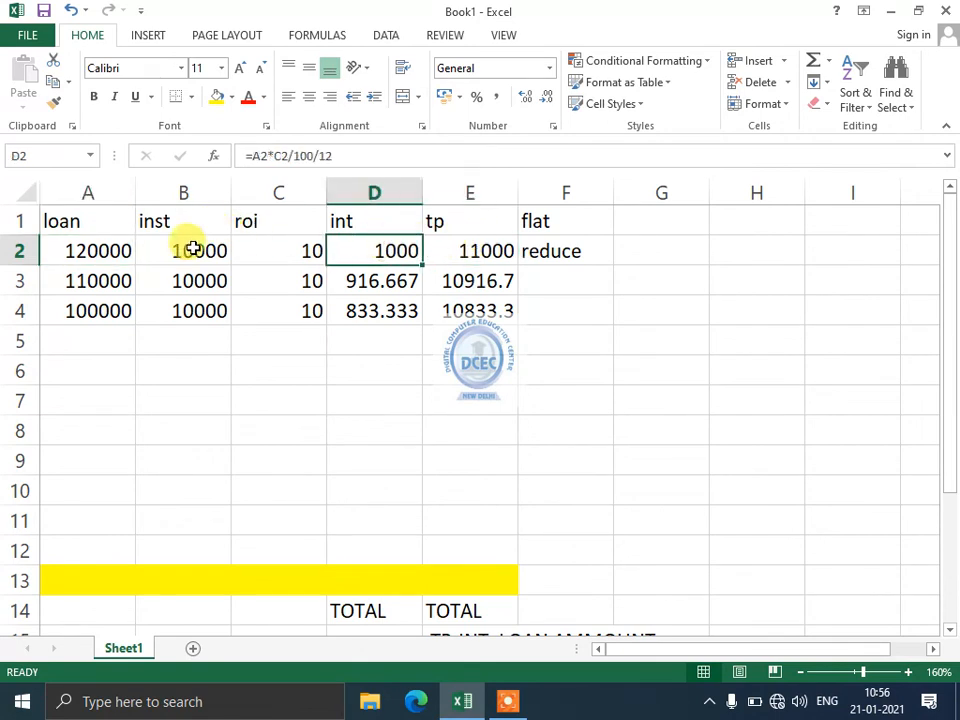
left_click(186, 252)
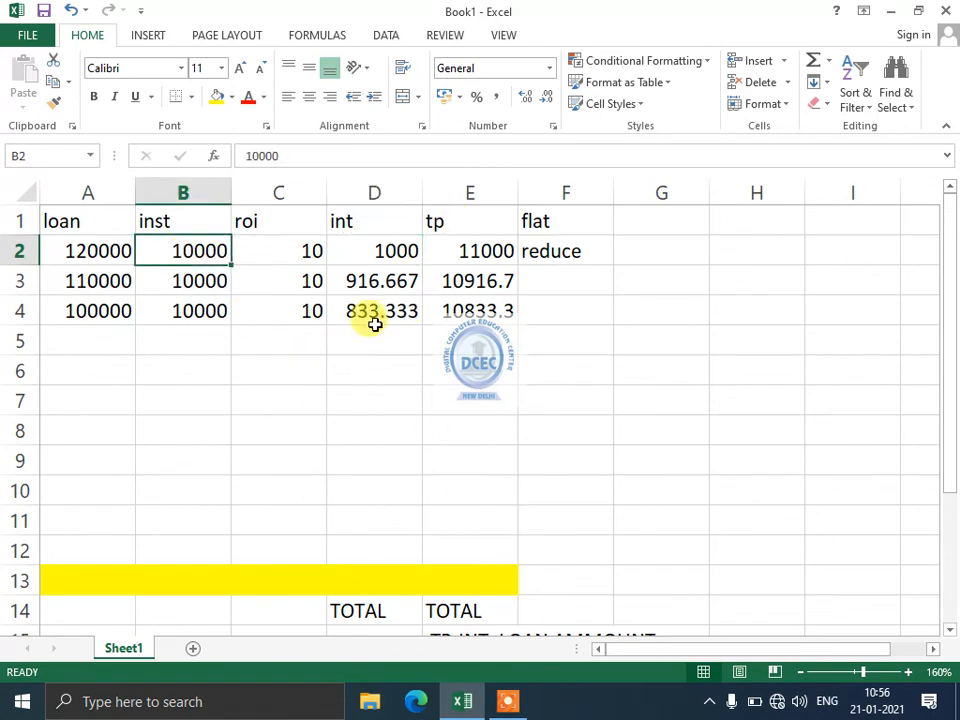
left_click(566, 218)
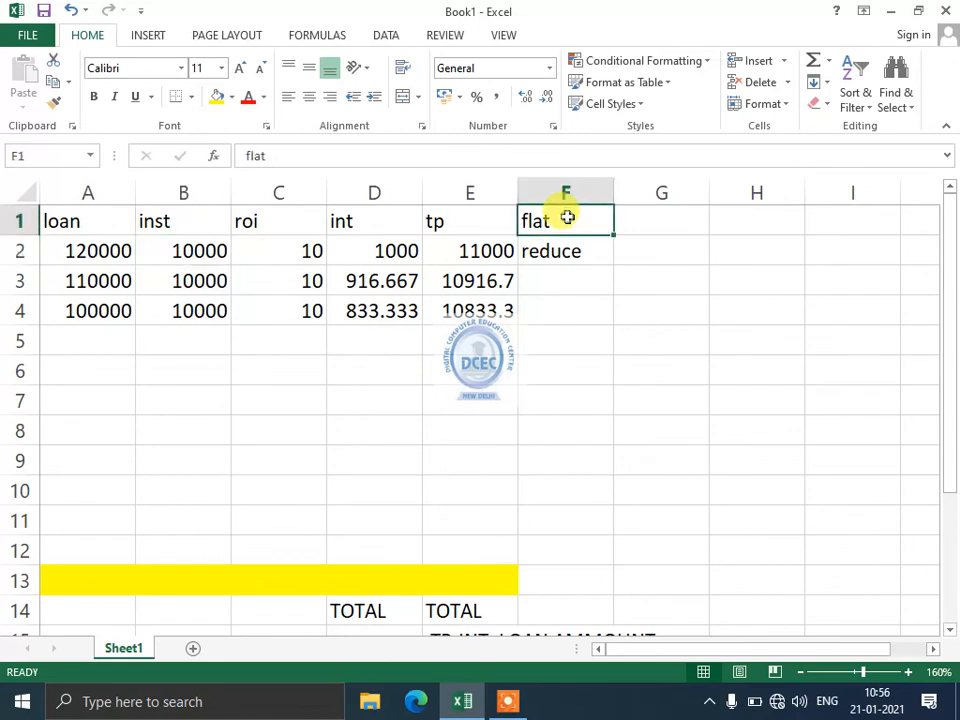
left_click(477, 252)
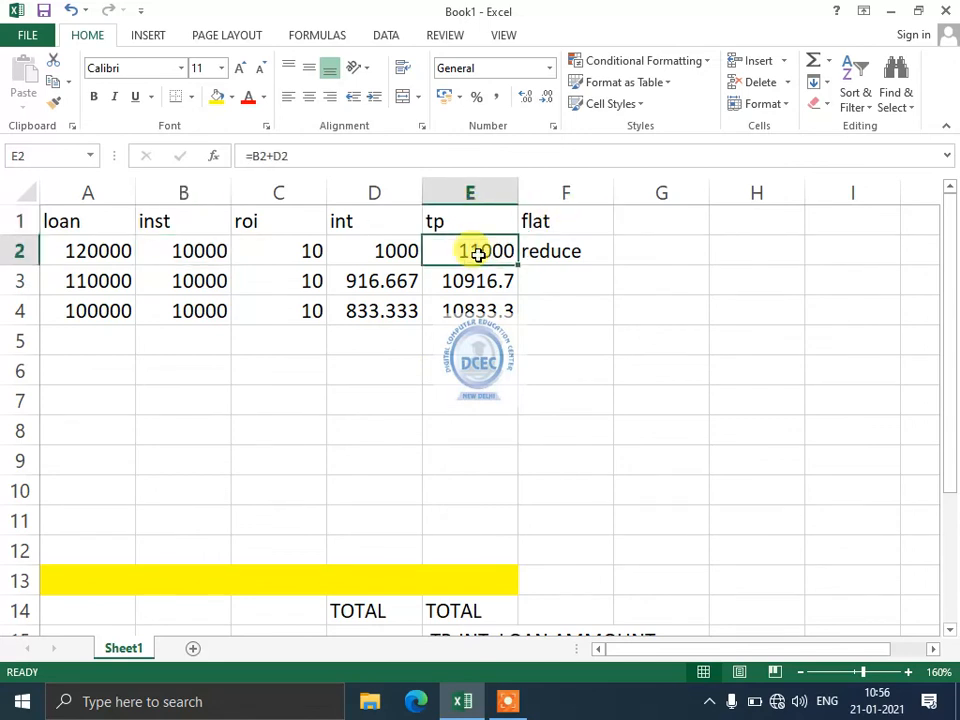
left_click(536, 251)
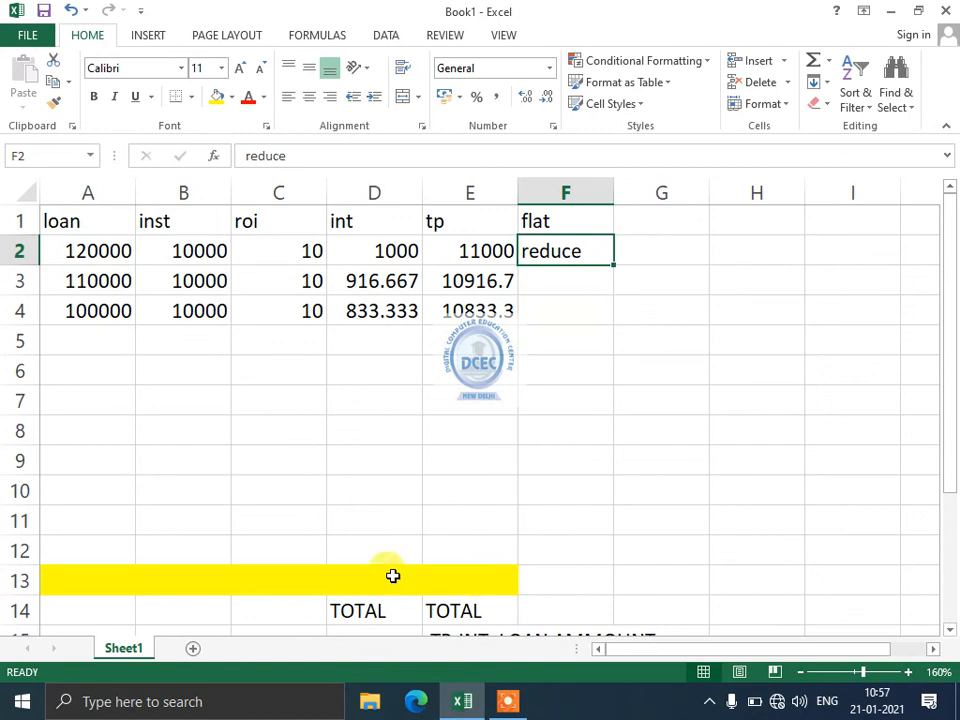
Enter the formula note LOAN-INST in cell A7, under the loan column
left_click(81, 437)
left_click(81, 408)
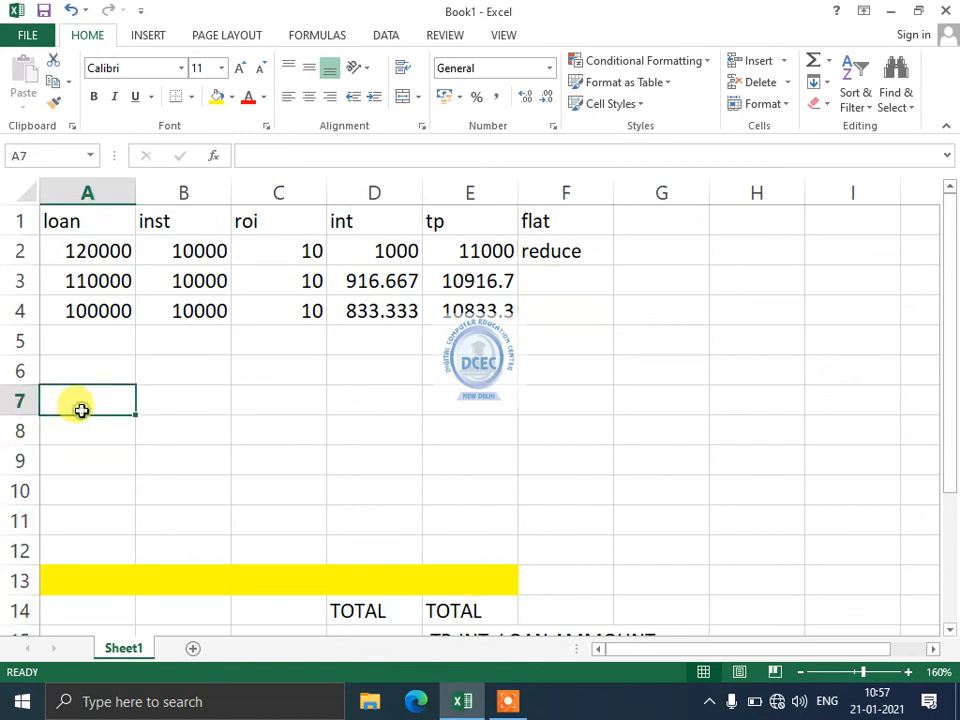
type("LON")
key("BackSpace")
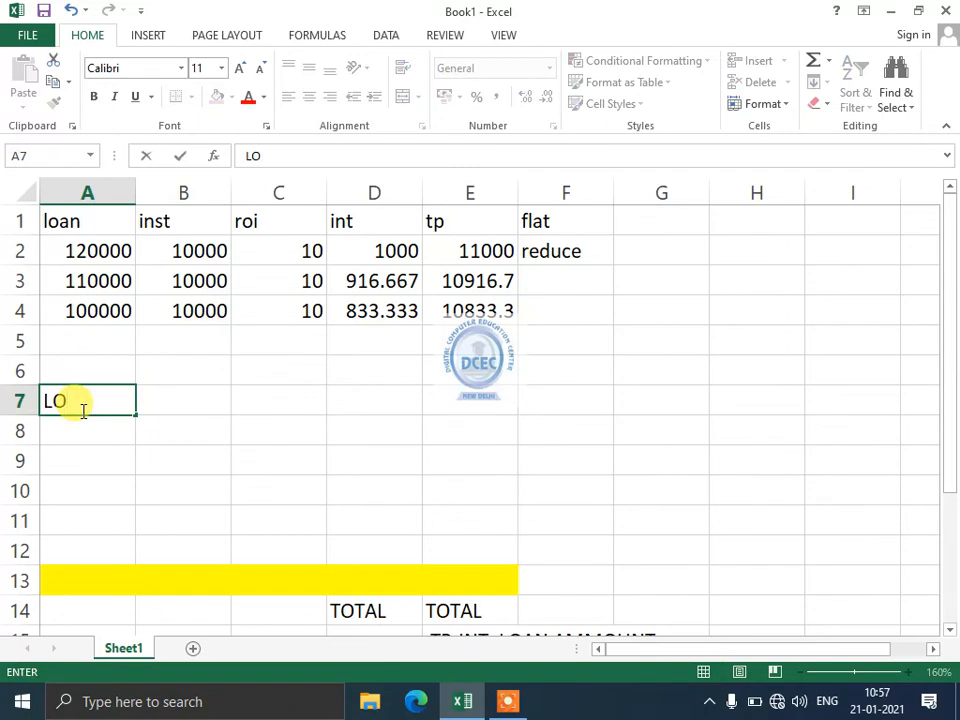
type("AN-INST")
key("Return")
Enter the interest formula note LOAN*ROI/100/12 in cell D8, under the int column
key("Right")
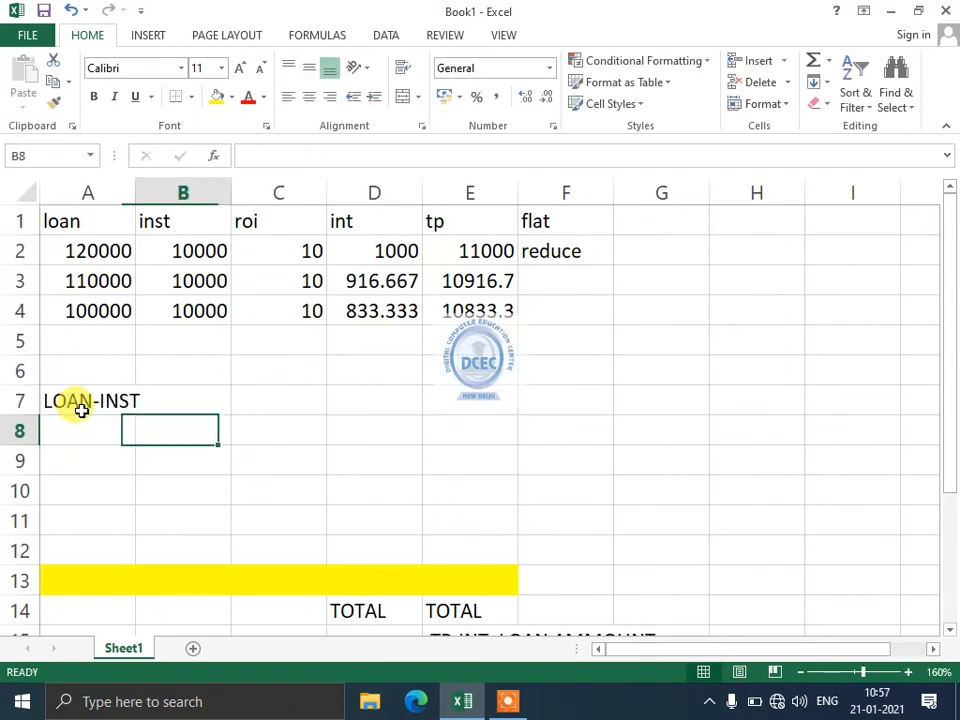
key("Right")
key("Right")
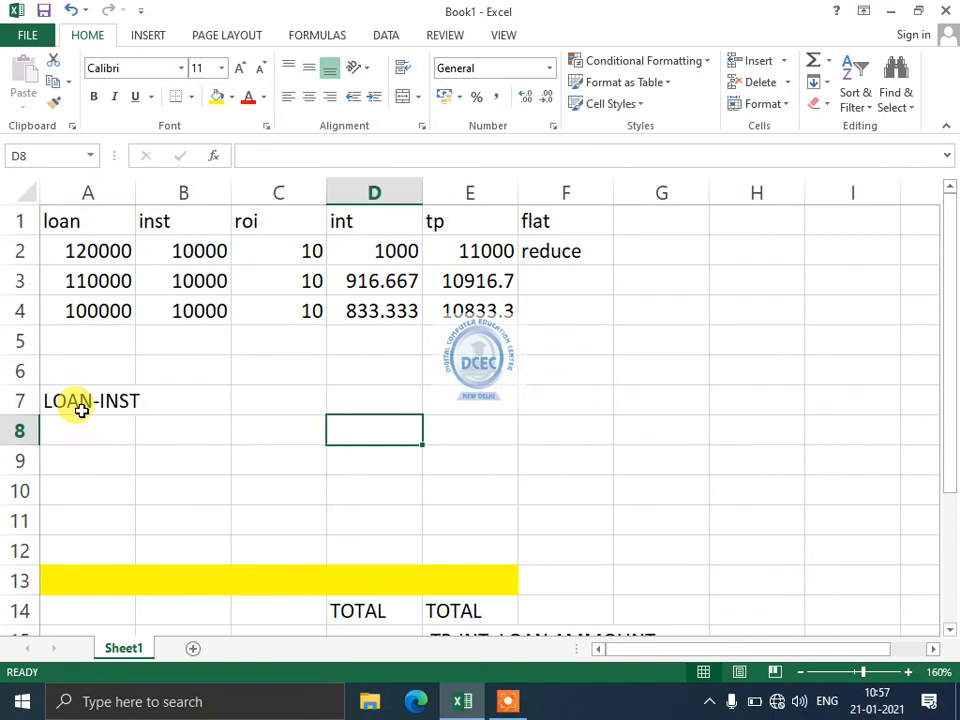
type("LOAN")
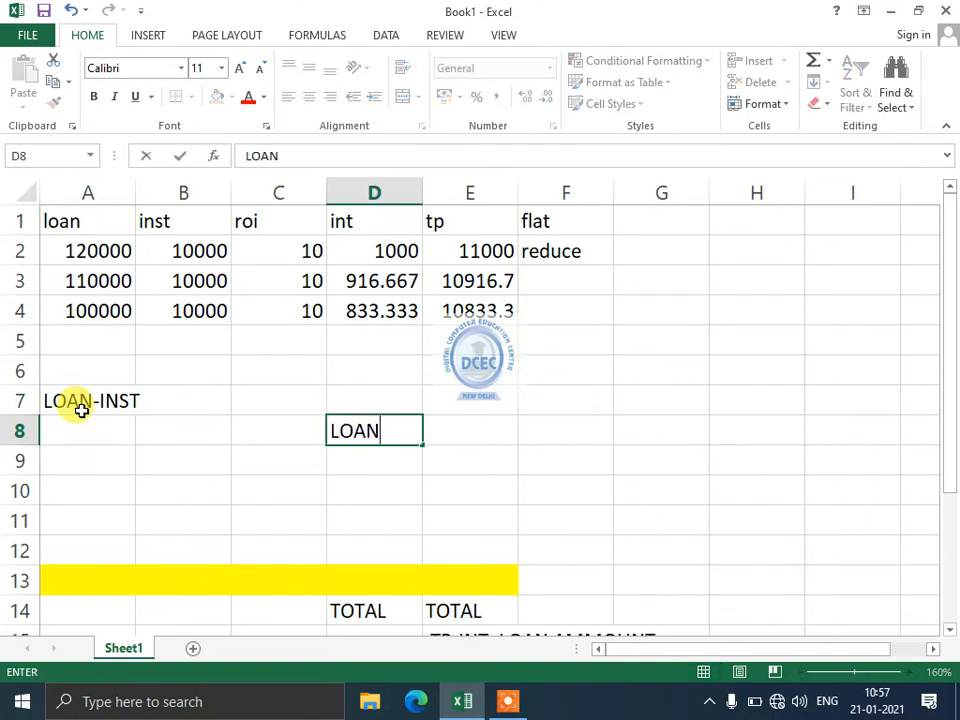
type("*ROI/")
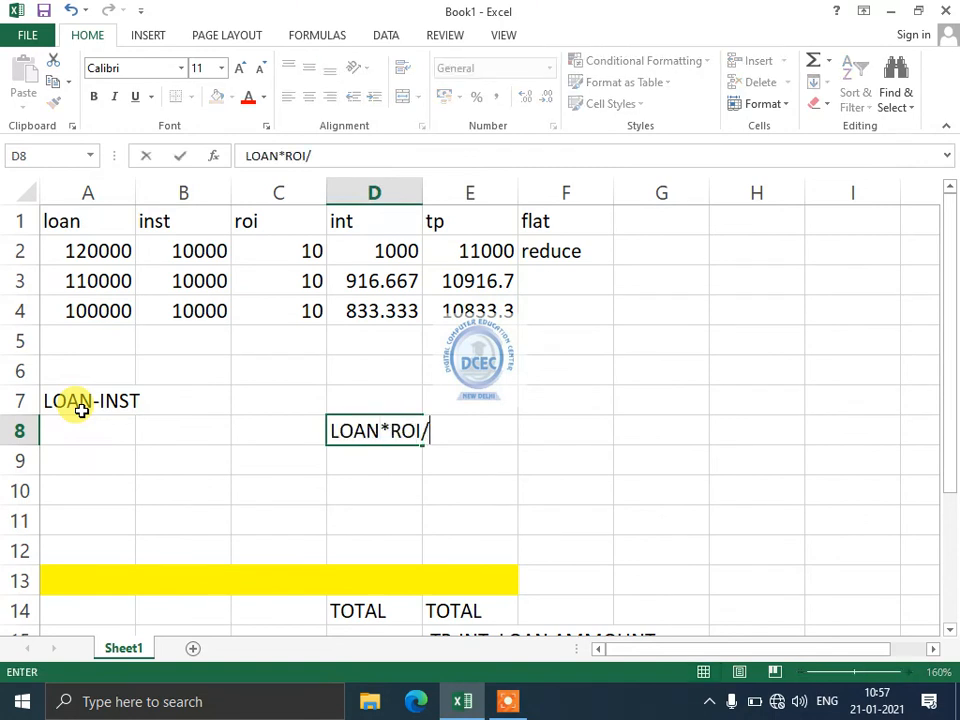
type("100/12")
key("Return")
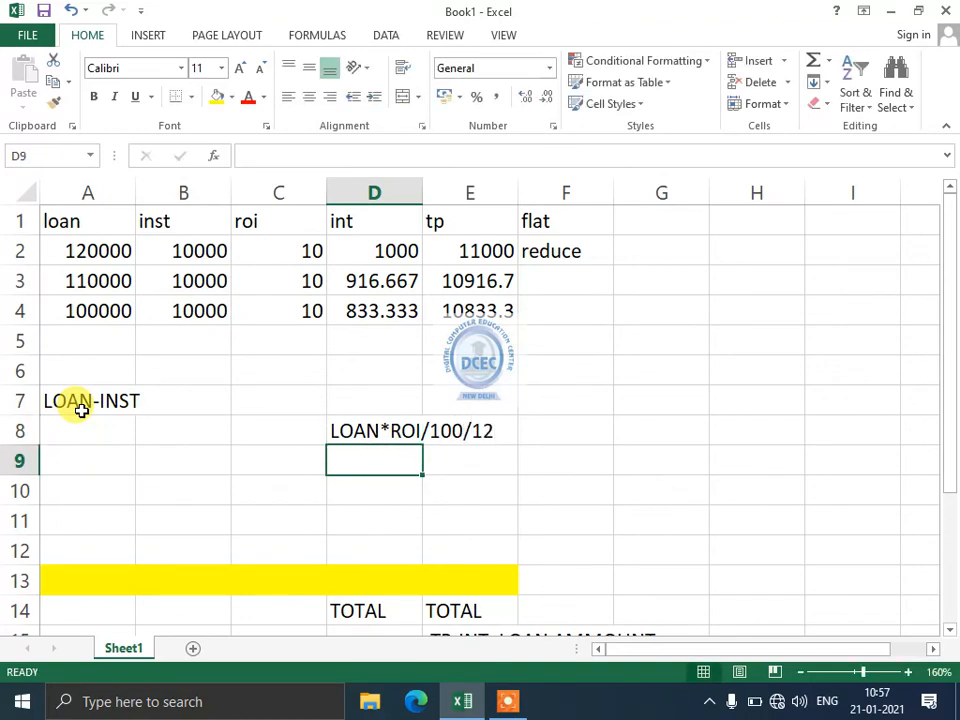
Enter the total payment formula note INST+INT in cell E10, under the tp column
key("Right")
key("Down")
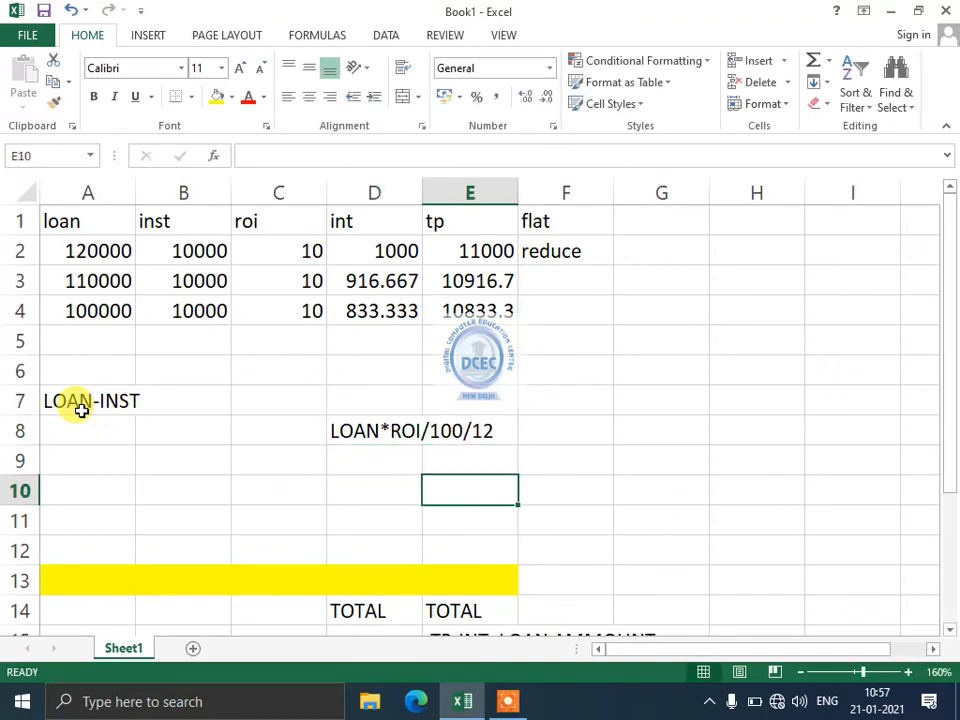
type("IN")
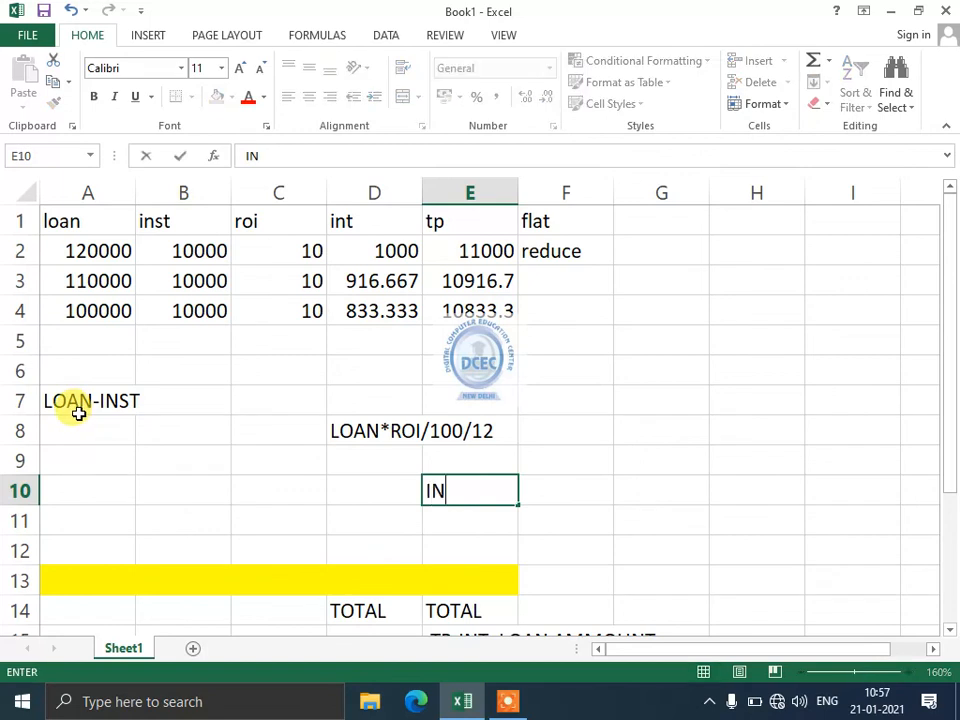
type("ST+INT")
key("Return")
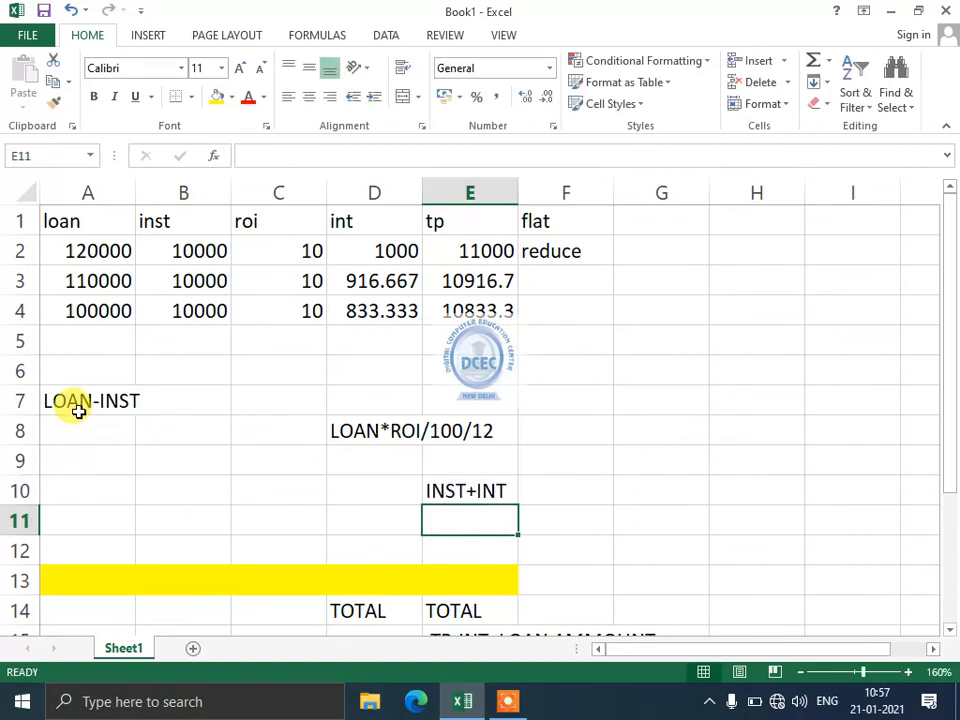